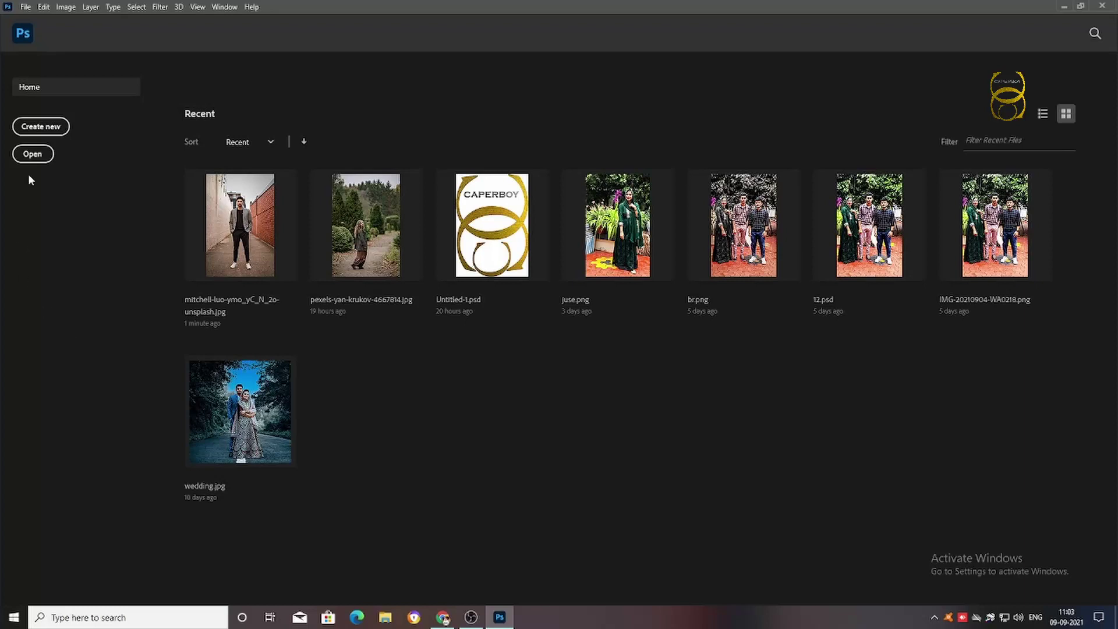
Open the wet-road car photo and dismiss the preset syncing notice
click(58, 244)
scroll(378, 251, down, 2)
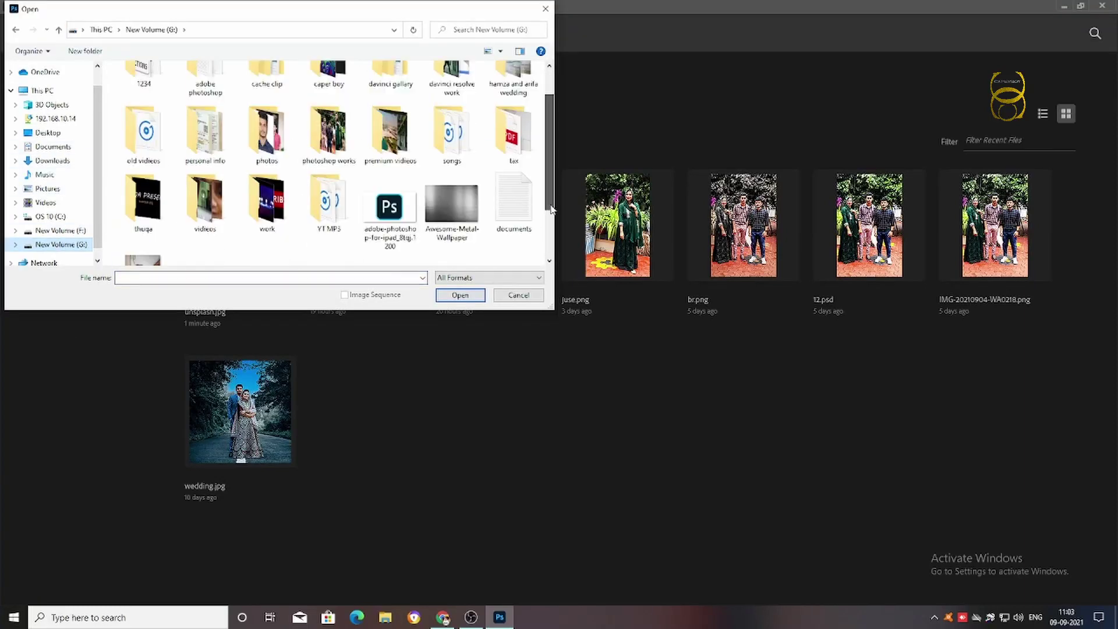
scroll(378, 252, down, 2)
click(205, 228)
click(461, 295)
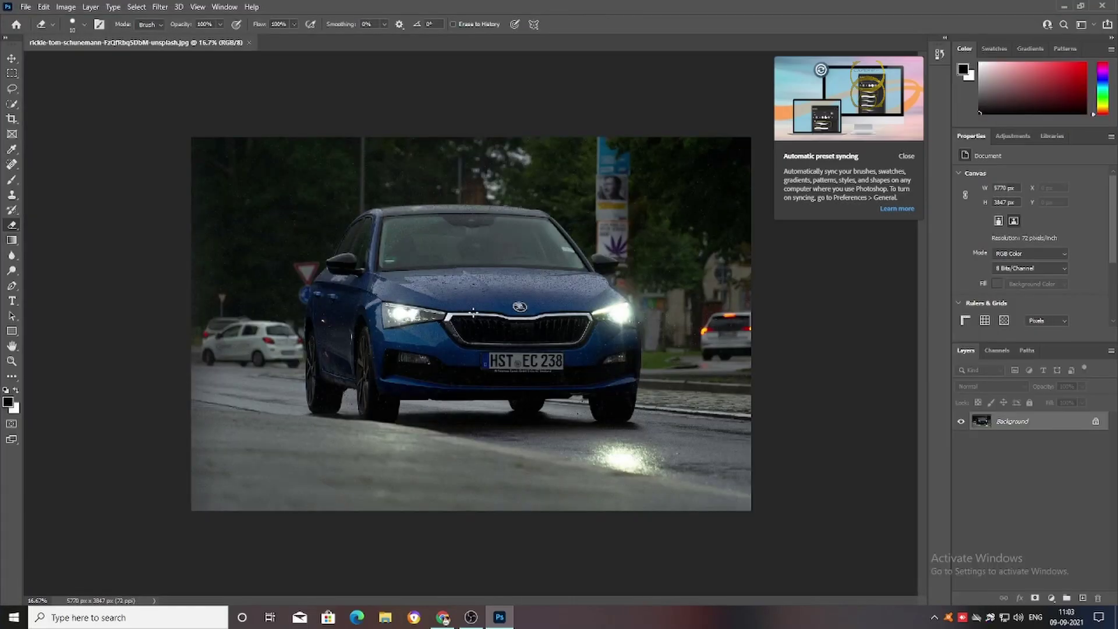
click(907, 157)
Place the man's street photo embedded into the car scene
click(25, 7)
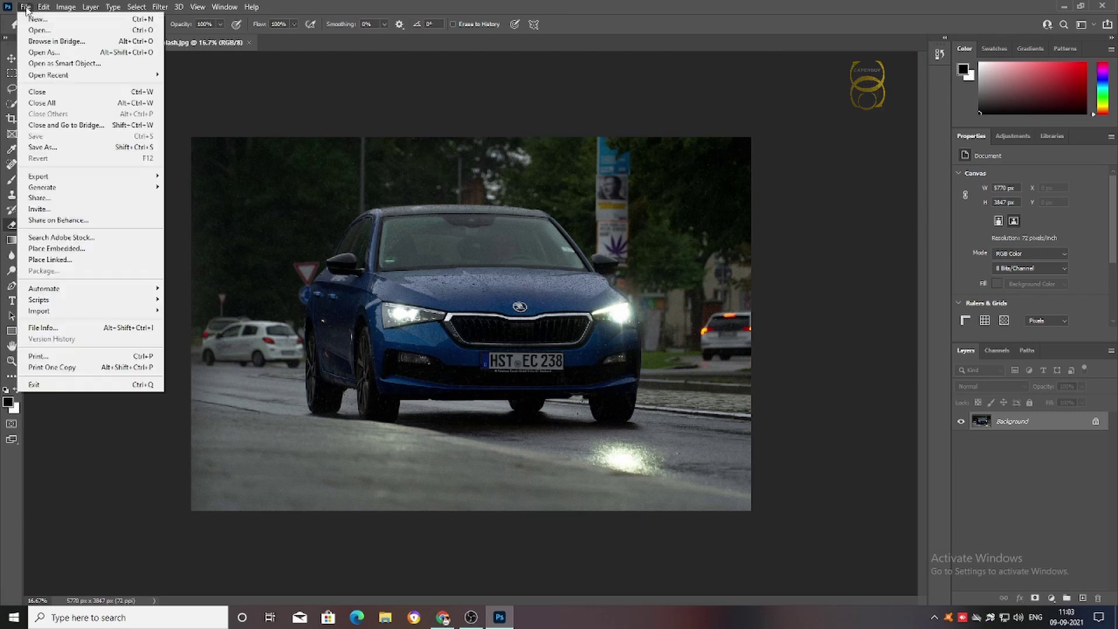
click(96, 245)
scroll(318, 208, down, 3)
click(142, 187)
click(460, 295)
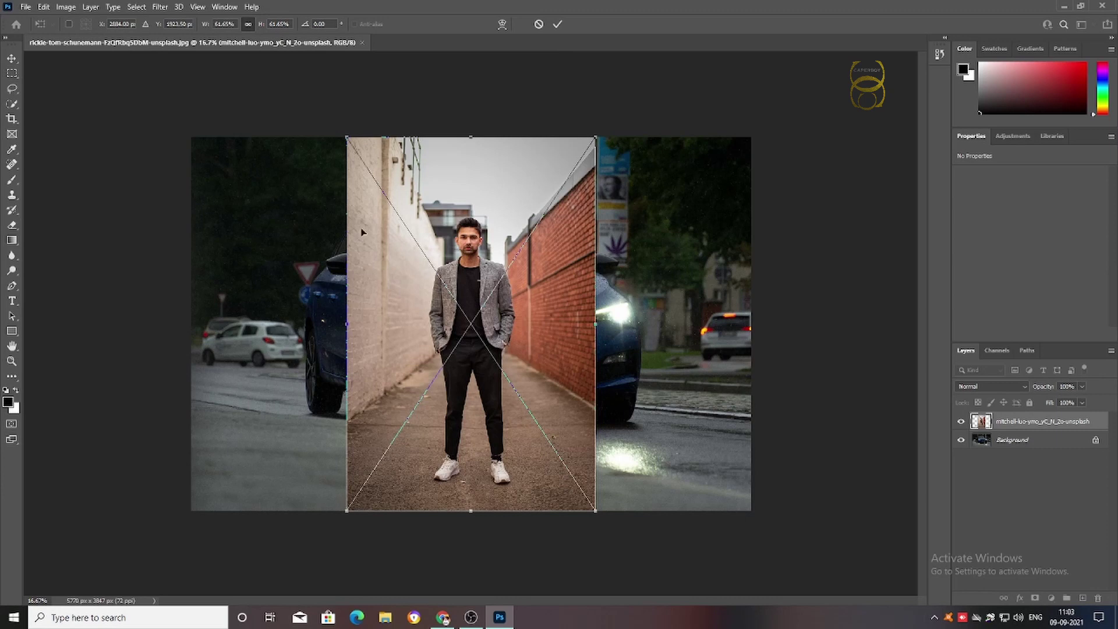
Select the man with Select Subject and output him to a new layer with layer mask
click(13, 103)
click(348, 27)
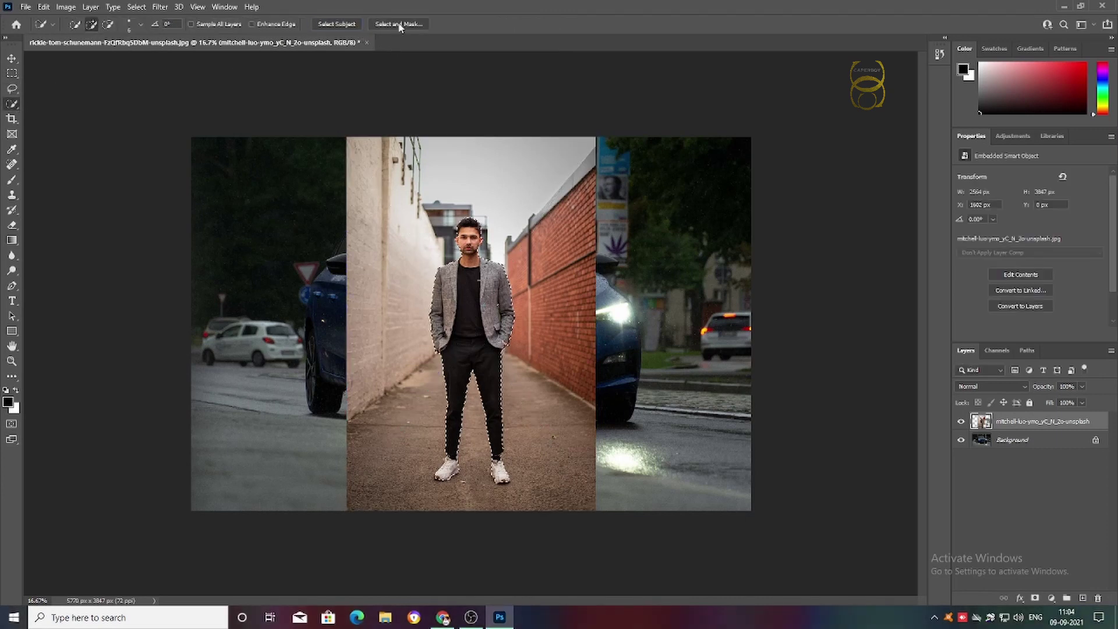
click(399, 27)
click(1060, 560)
click(1067, 580)
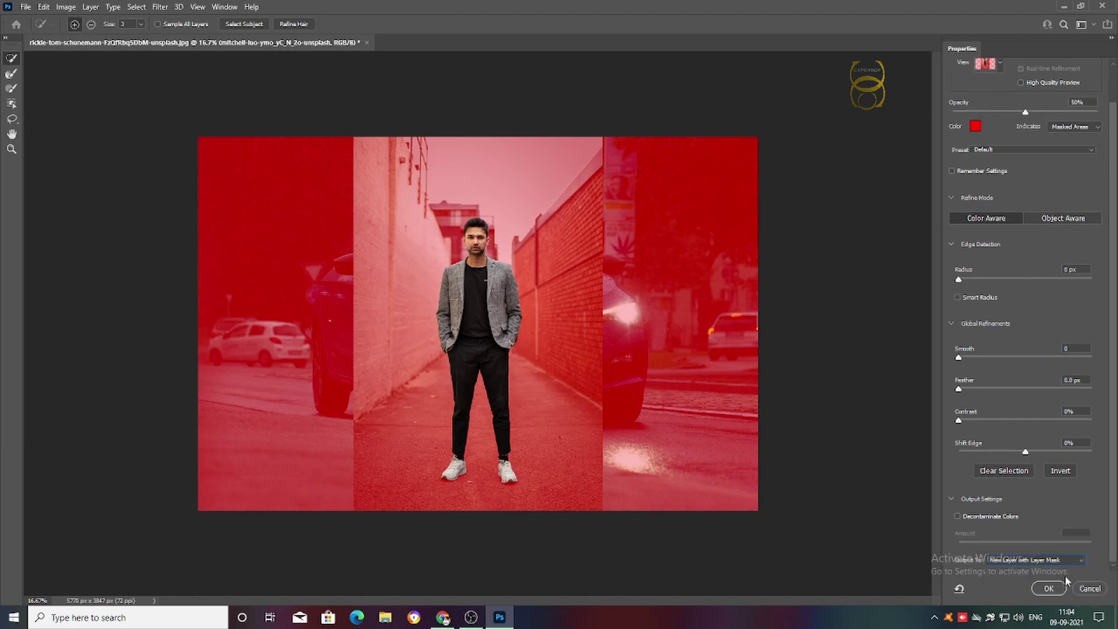
click(1049, 589)
Position the cut-out man left of the blue car and scale him slightly larger
key(v)
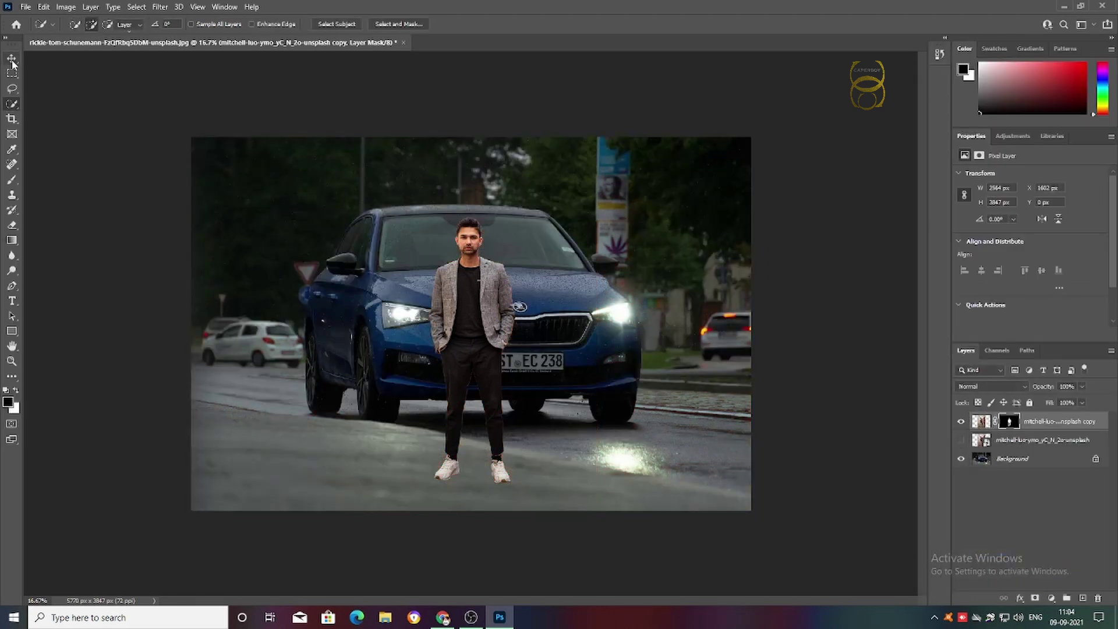
drag(469, 303, 273, 285)
click(157, 24)
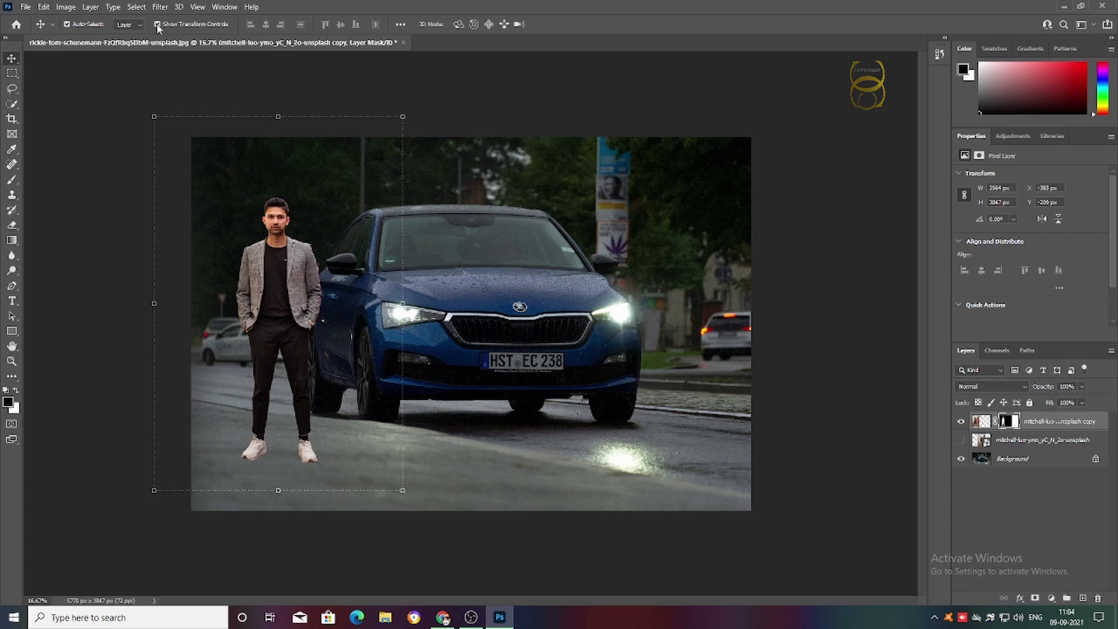
drag(406, 121, 441, 65)
mouse_move(301, 321)
mouse_down()
mouse_move(335, 340)
mouse_move(293, 335)
mouse_up()
mouse_move(430, 69)
mouse_down()
mouse_move(423, 76)
mouse_move(448, 64)
mouse_up()
drag(309, 308, 273, 323)
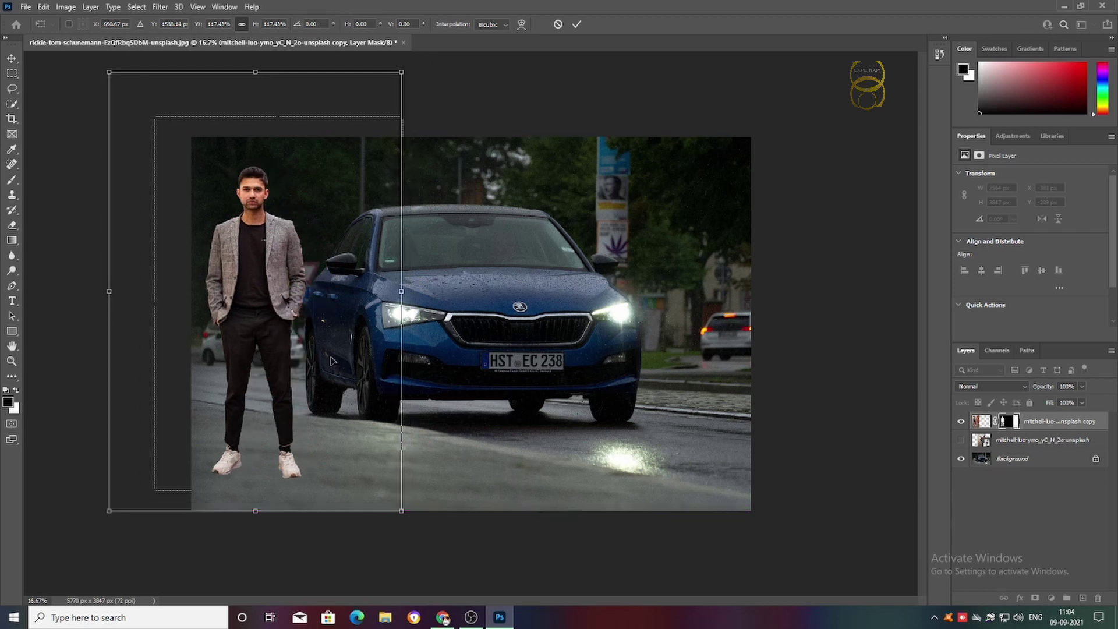
drag(402, 73, 406, 67)
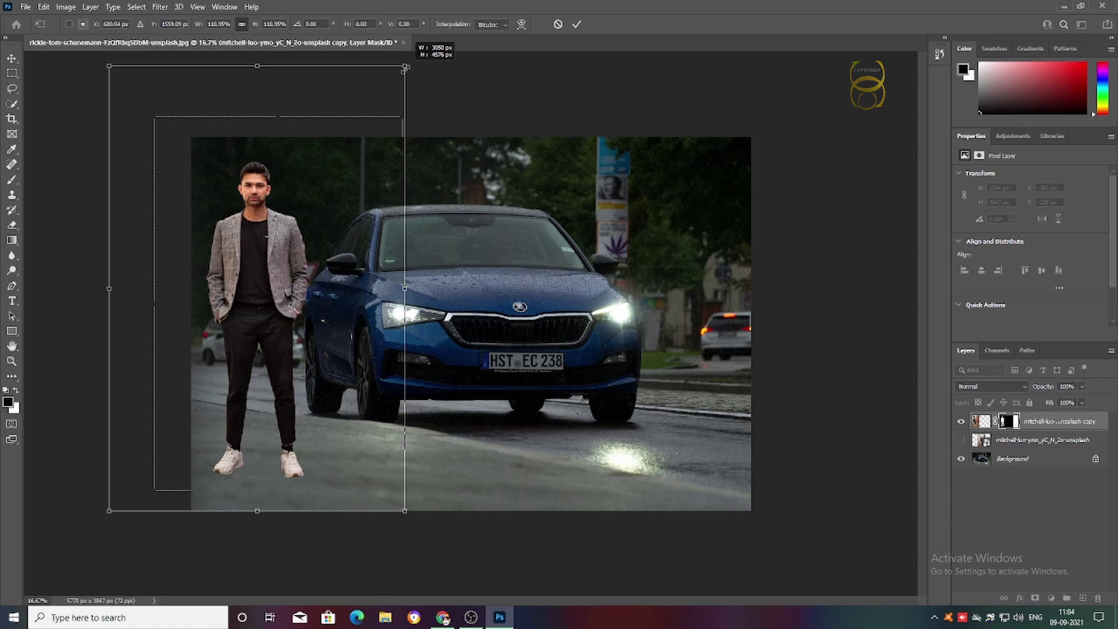
drag(257, 321, 261, 320)
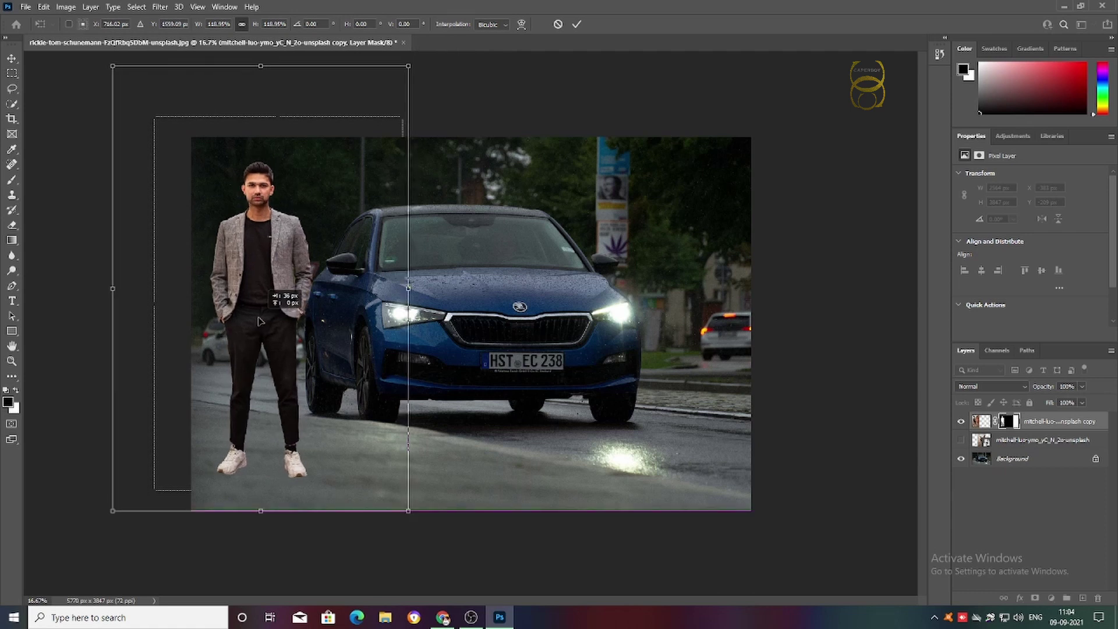
key(Return)
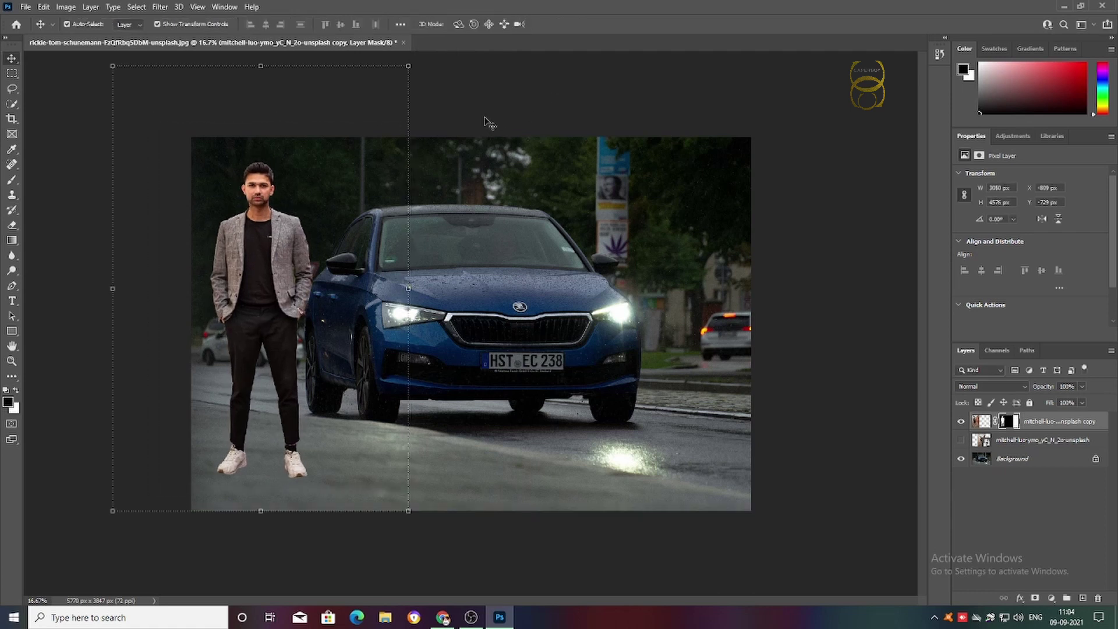
click(224, 78)
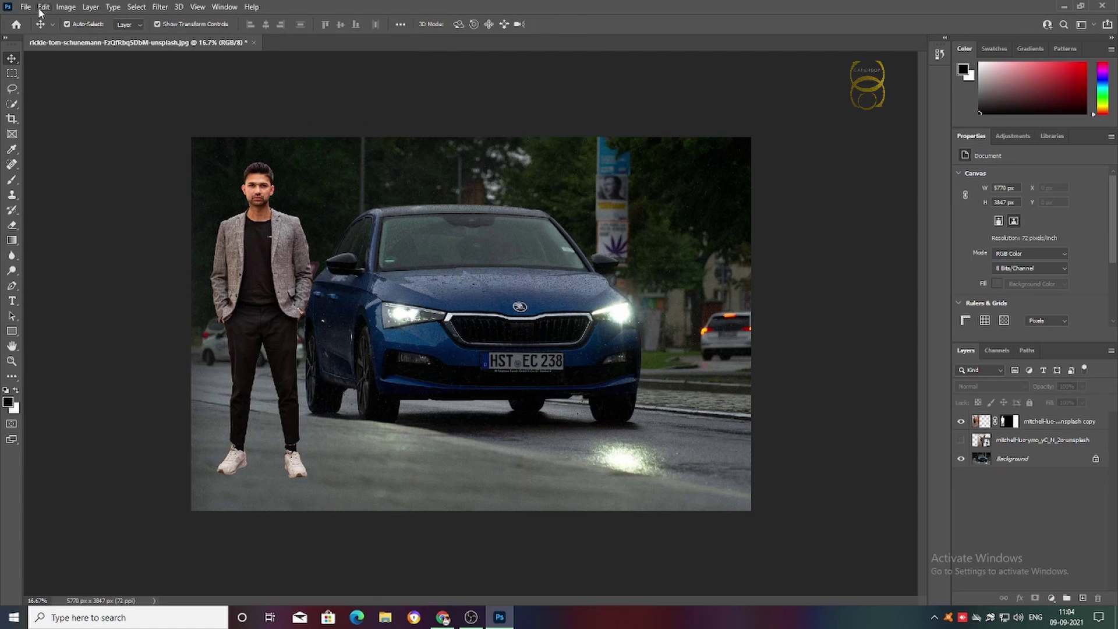
Delete the leftover original man photo layer and select the cut-out man layer
click(66, 7)
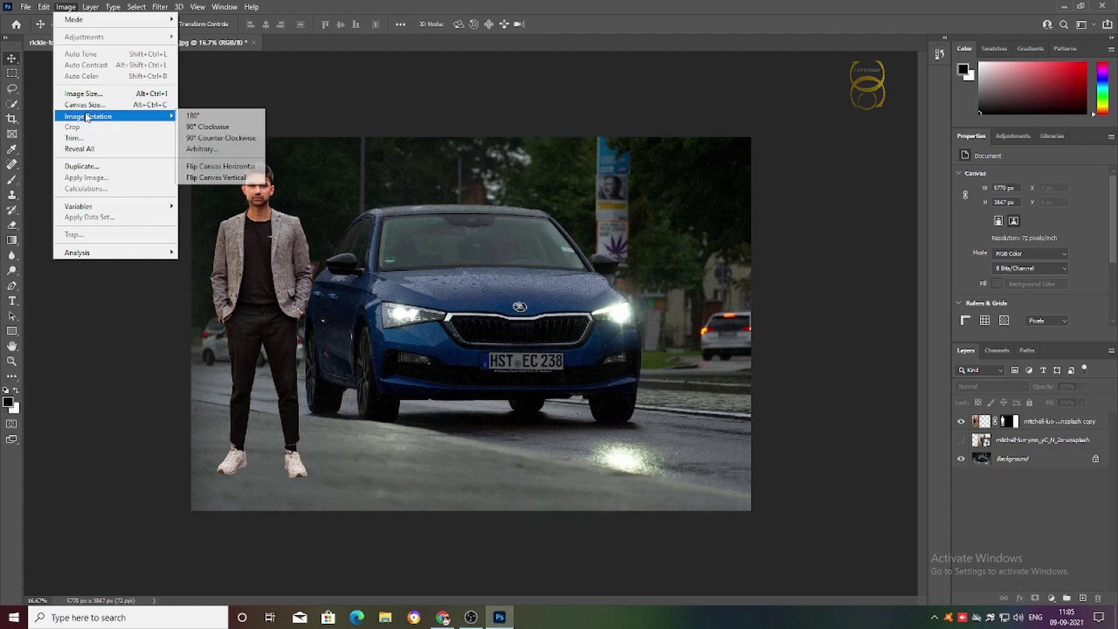
click(1012, 445)
click(960, 440)
key(Delete)
click(983, 422)
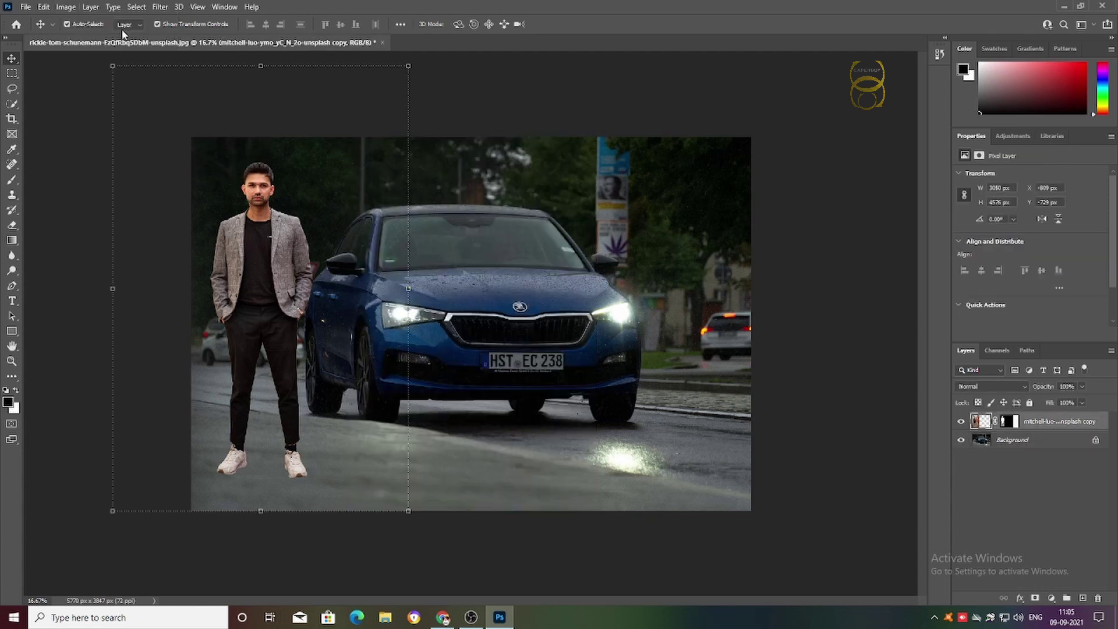
Match the man's colour to the Background layer, tuning luminance, colour intensity and fade
click(66, 7)
mouse_move(84, 37)
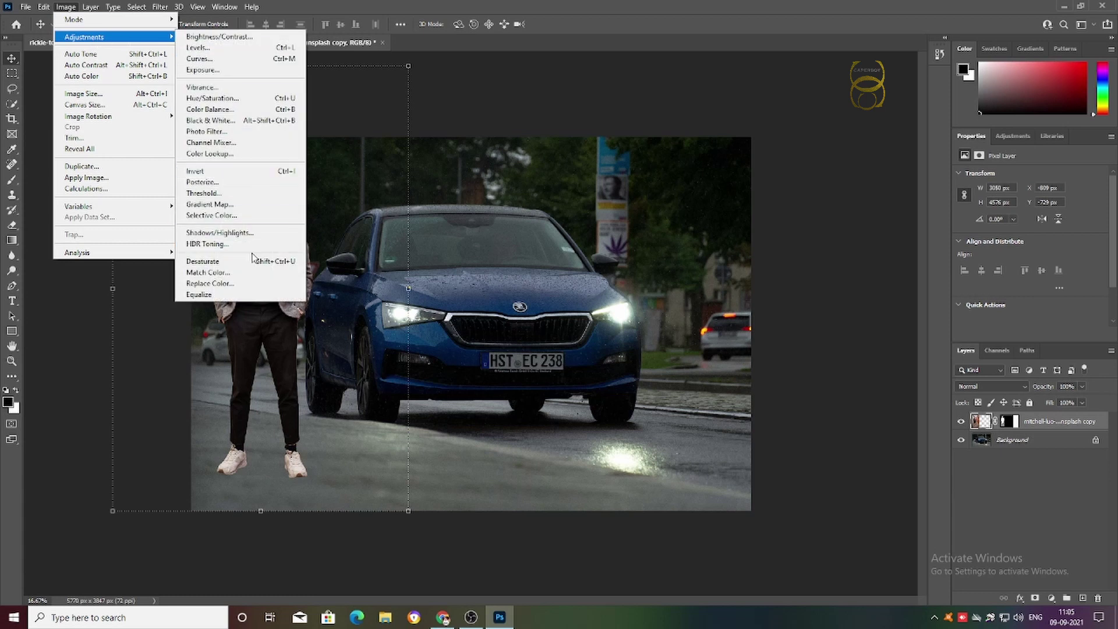
click(251, 272)
click(517, 328)
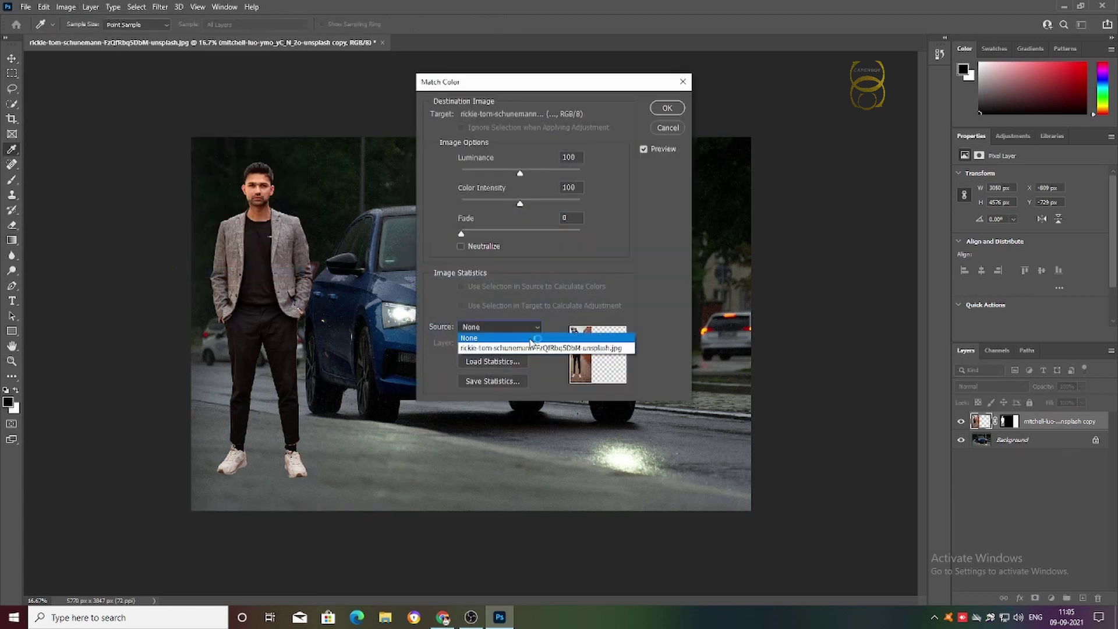
click(529, 345)
click(493, 380)
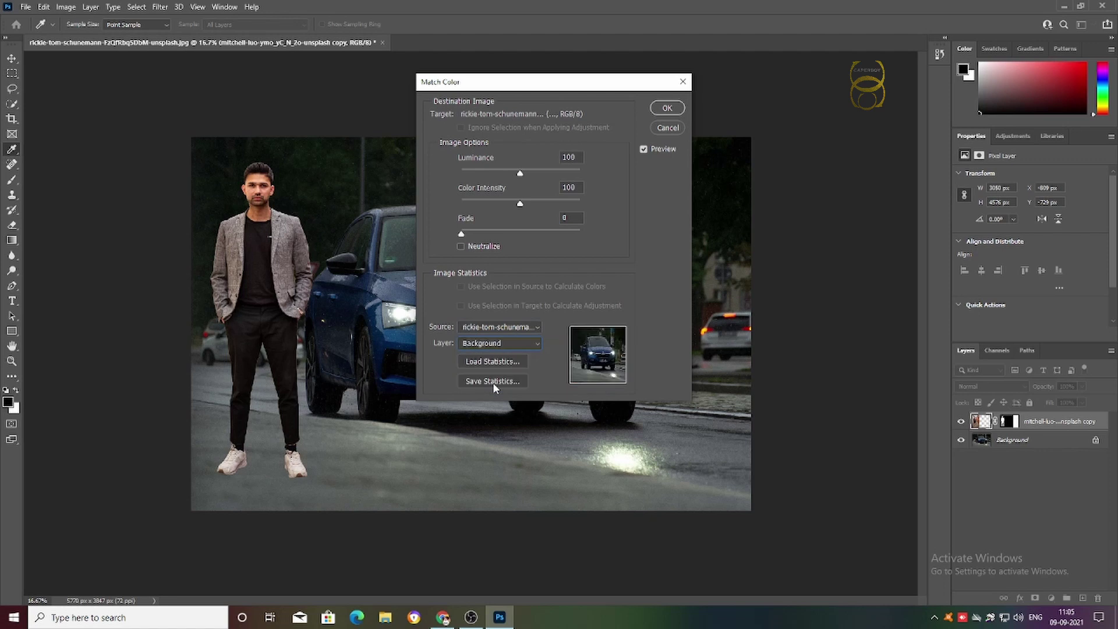
drag(494, 170, 581, 176)
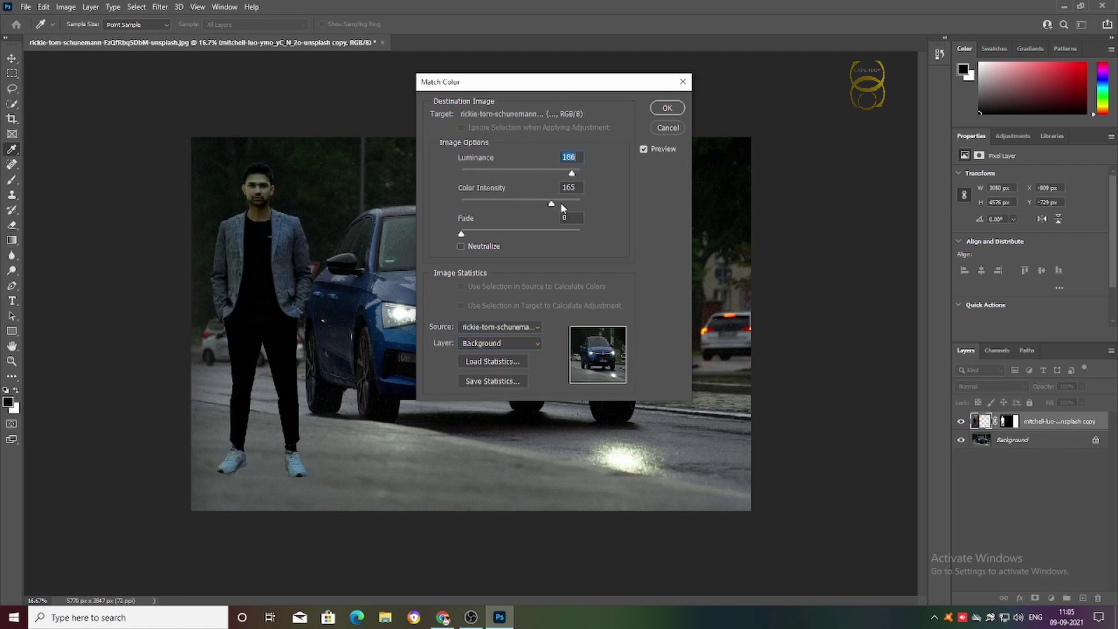
click(586, 206)
drag(461, 233, 511, 234)
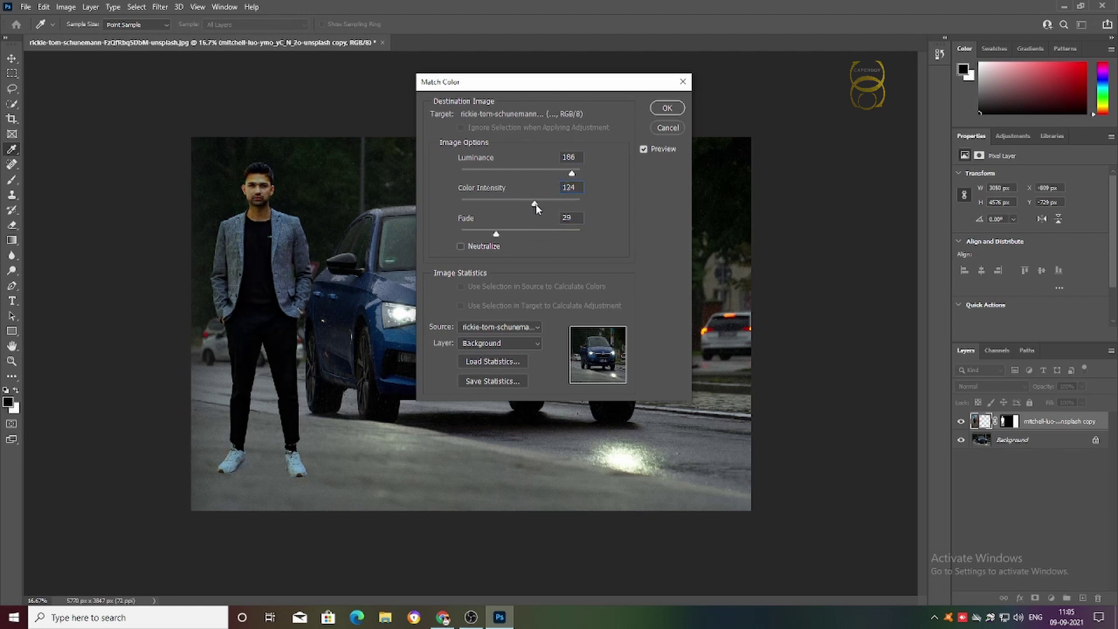
drag(571, 174, 537, 175)
click(667, 109)
Add a new layer above Background and paint soft black shadow under both shoes
key(v)
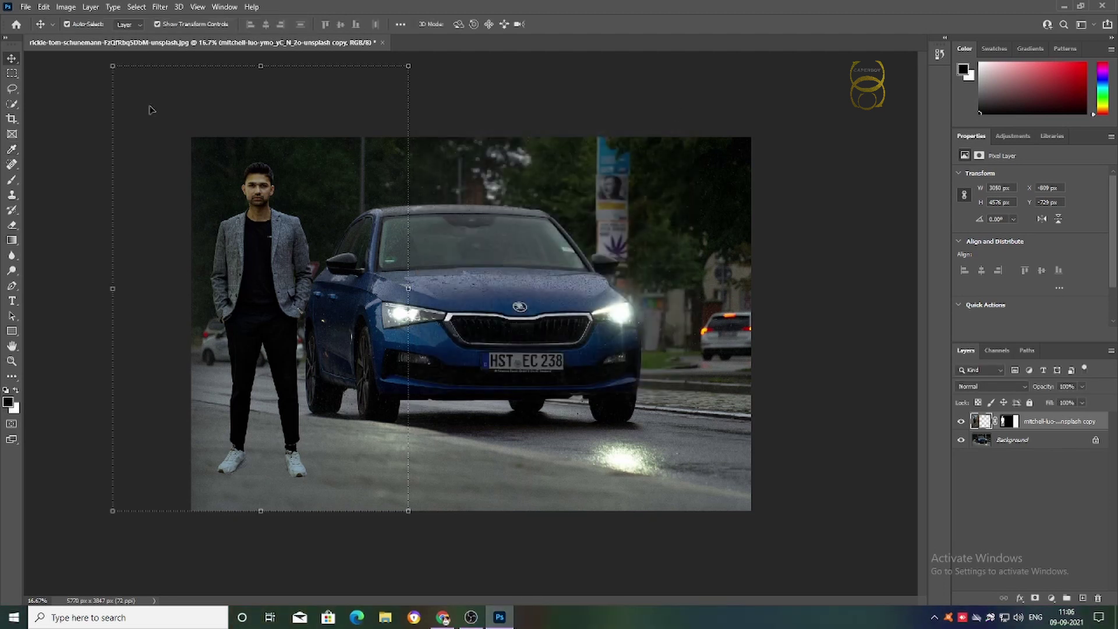
click(1015, 441)
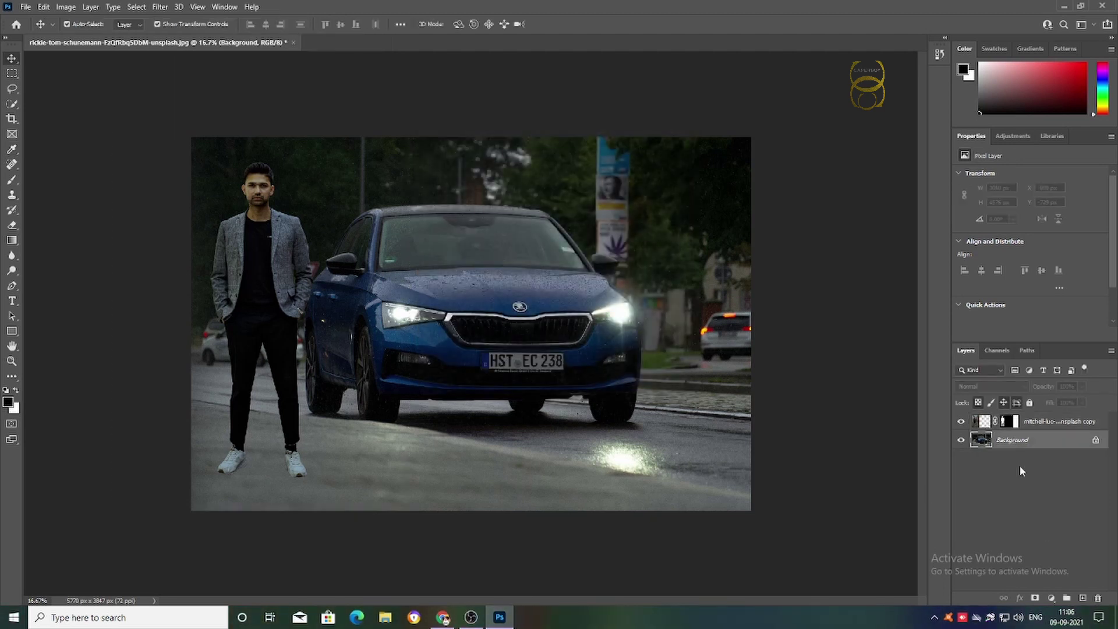
click(1083, 598)
key(b)
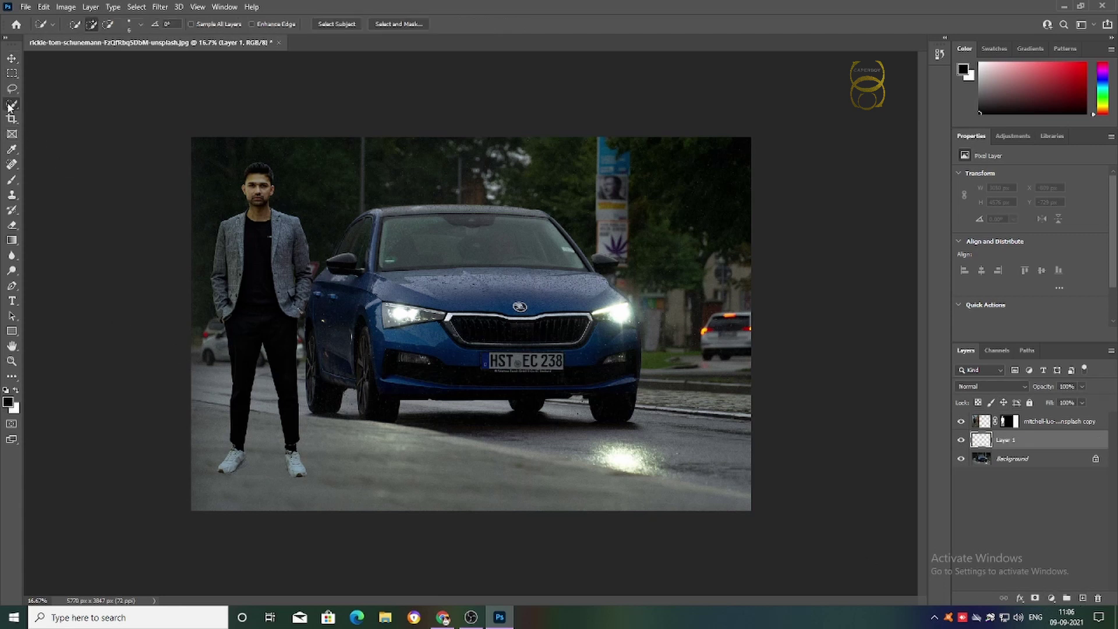
key(ctrl+plus)
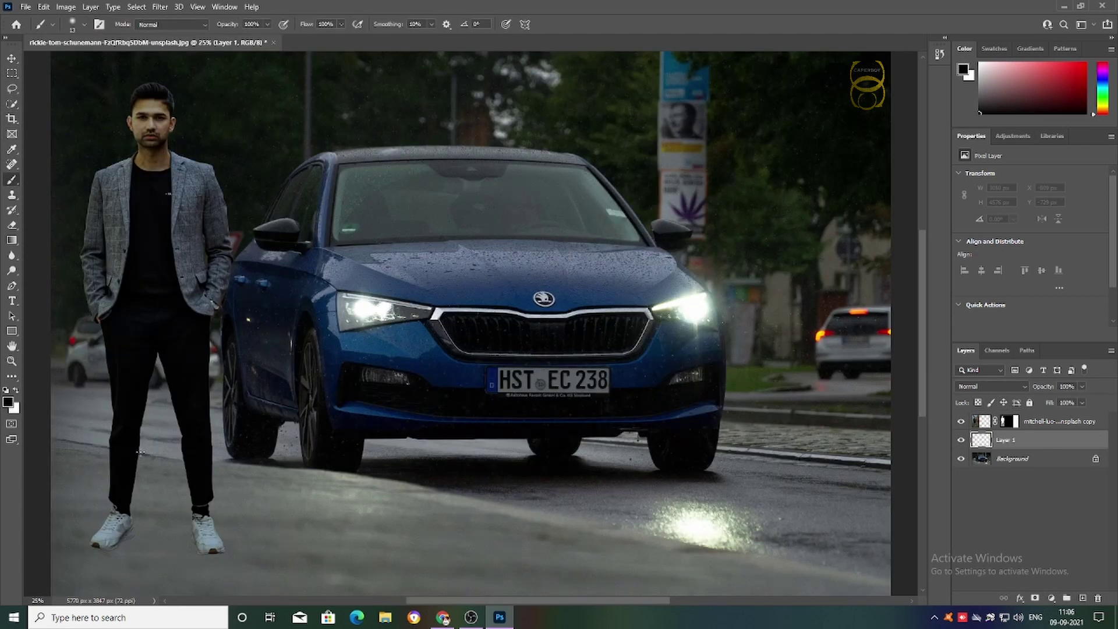
scroll(140, 460, down, 2)
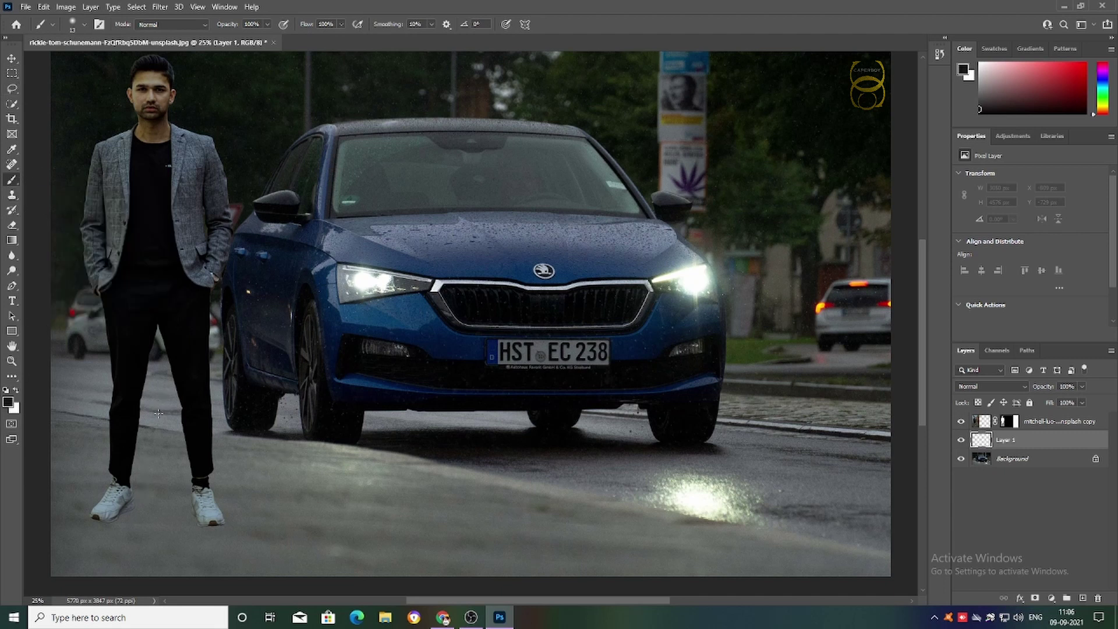
key(bracketright)
key(bracketright)
key(bracketleft)
key(bracketleft)
click(128, 520)
click(192, 521)
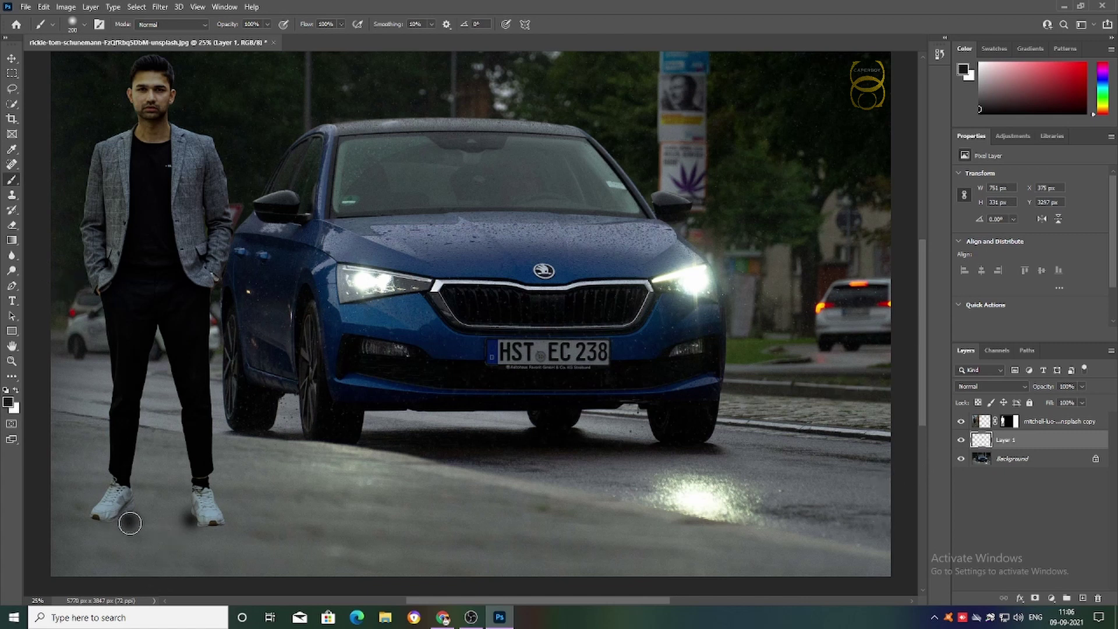
drag(141, 531, 137, 527)
key(bracketright)
key(bracketright)
key(bracketright)
click(187, 517)
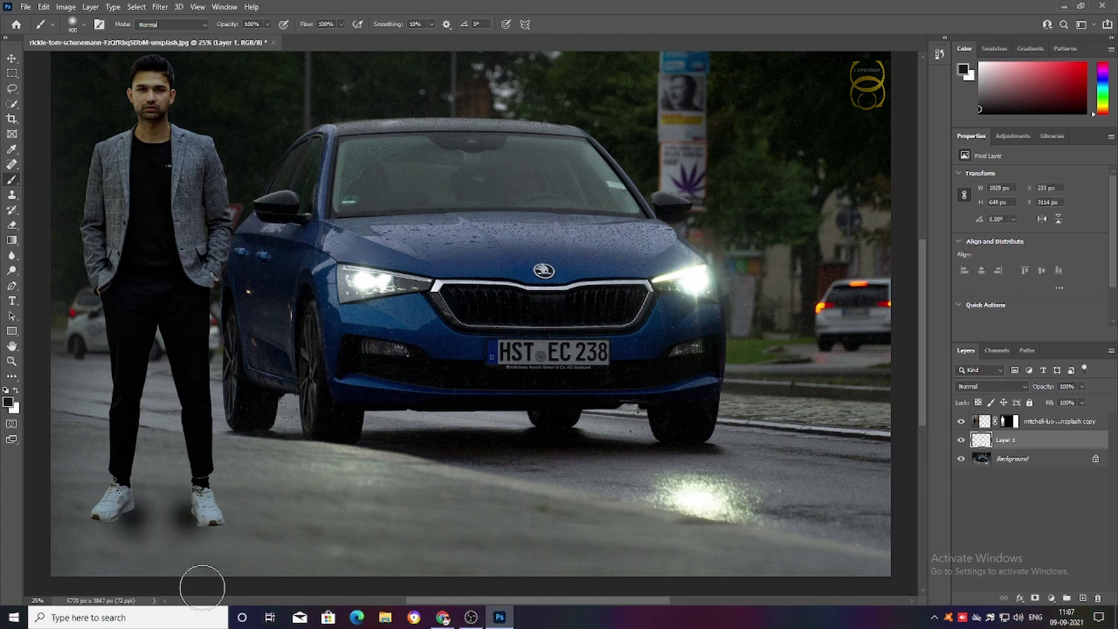
Resize the shoe shadow with Free Transform and raise the shadow layer's opacity
key(v)
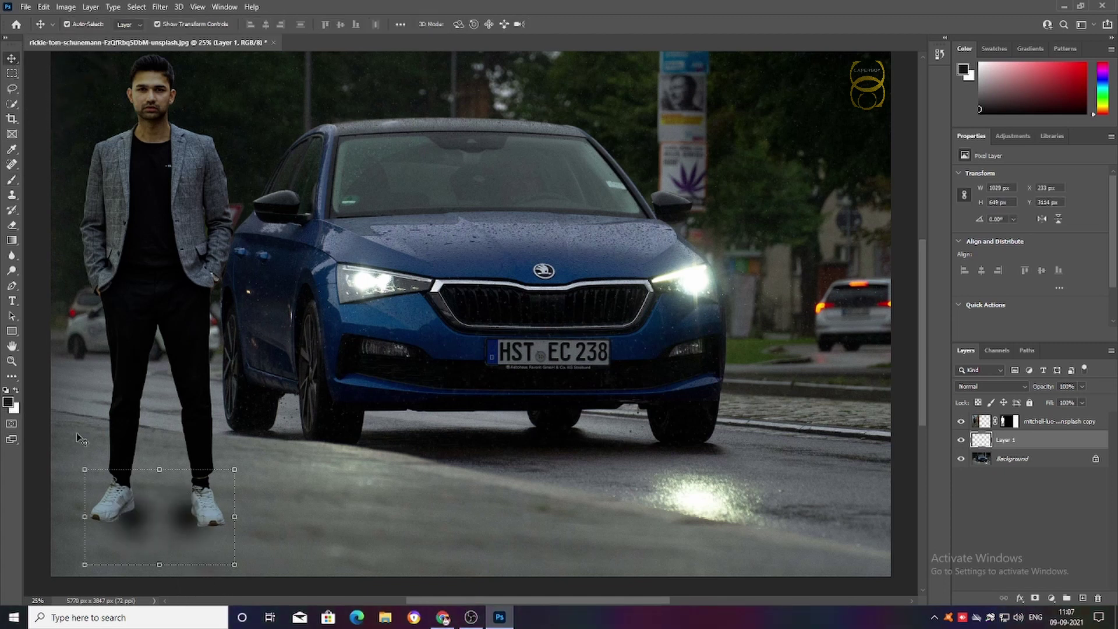
key(ctrl+z)
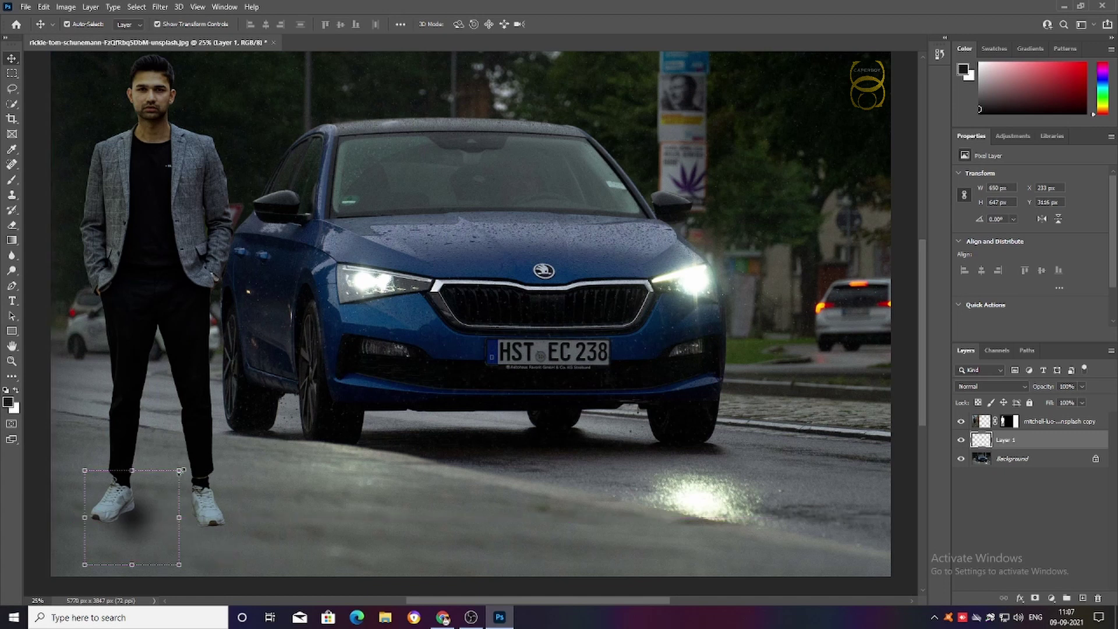
key(ctrl+t)
drag(85, 565, 61, 576)
drag(118, 466, 113, 469)
drag(61, 520, 59, 522)
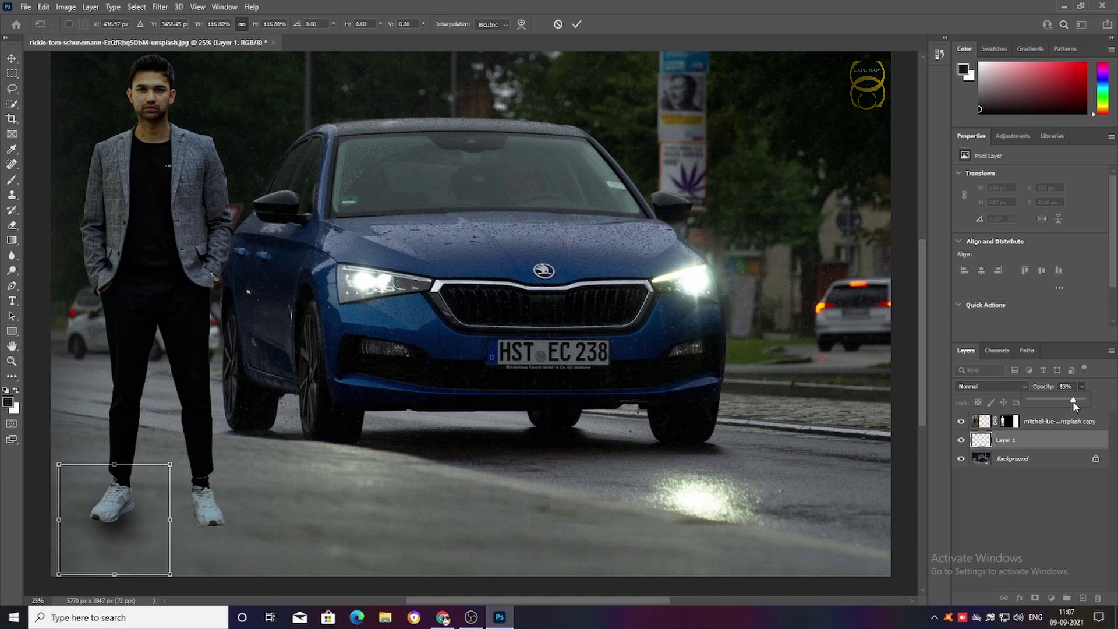
drag(1046, 407, 1069, 406)
click(1025, 541)
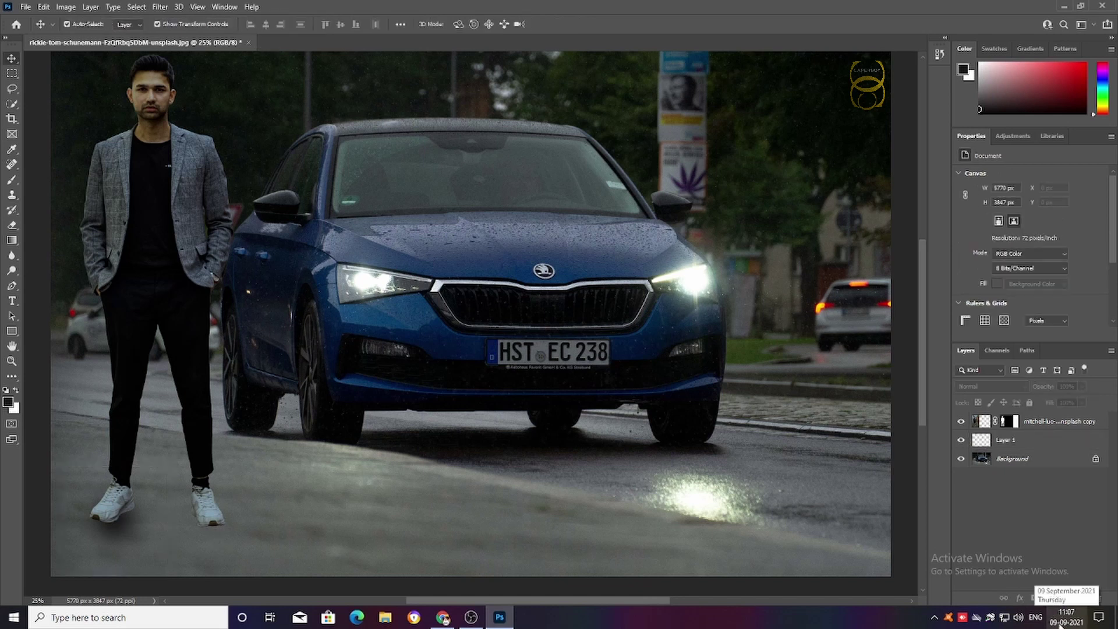
Create Layer 2 and paint a widened dark shadow at the man's right foot
click(1017, 445)
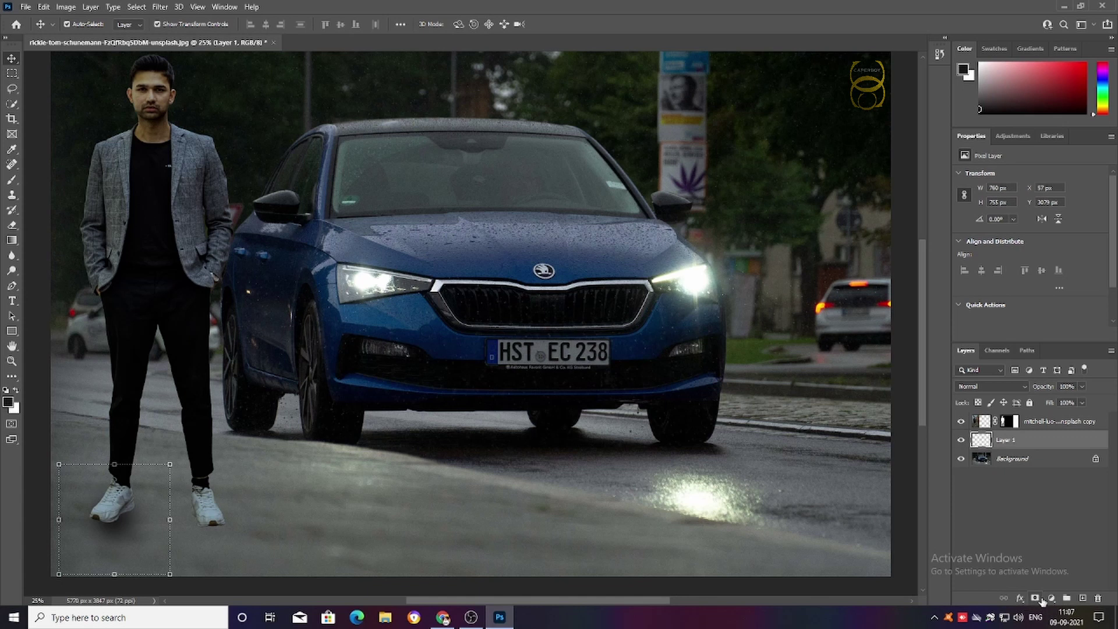
click(1081, 599)
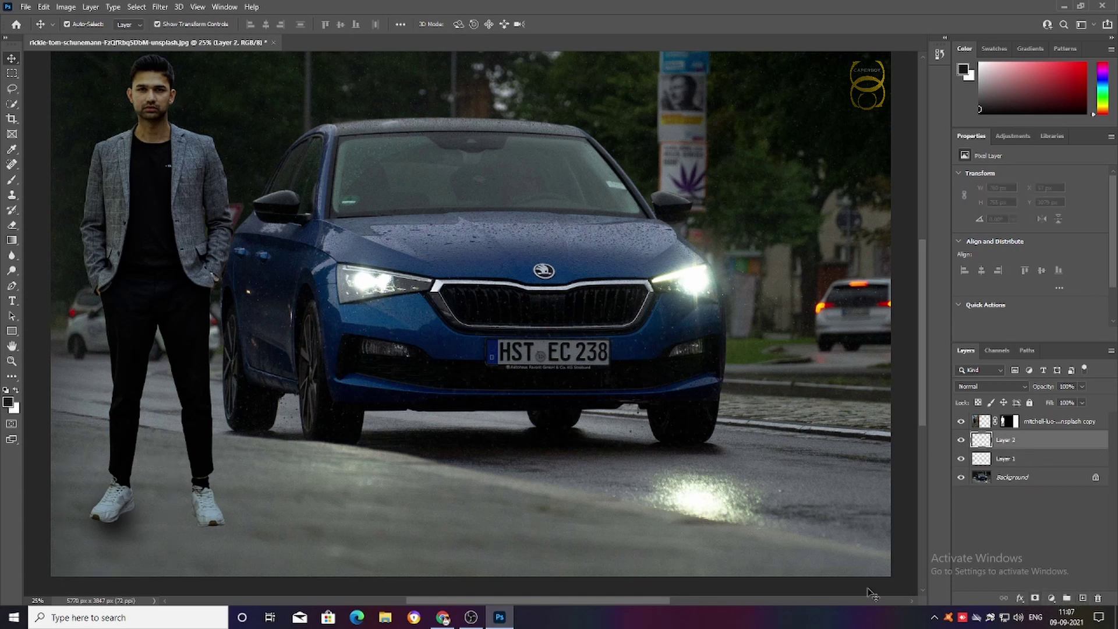
click(11, 179)
click(188, 513)
click(12, 58)
drag(231, 522, 271, 523)
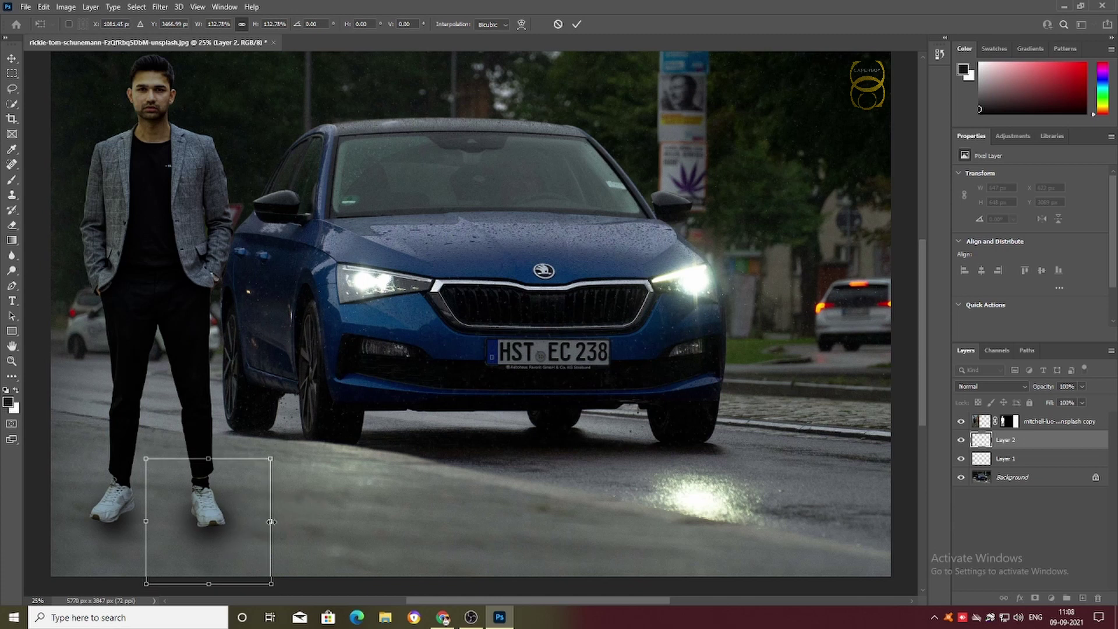
drag(145, 521, 140, 521)
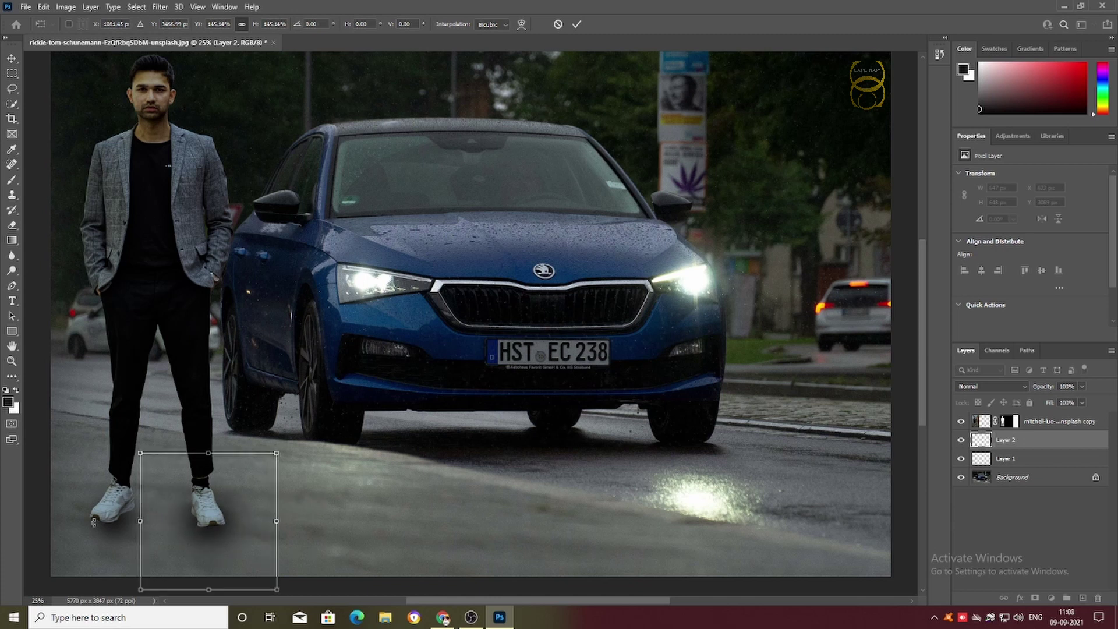
key(Return)
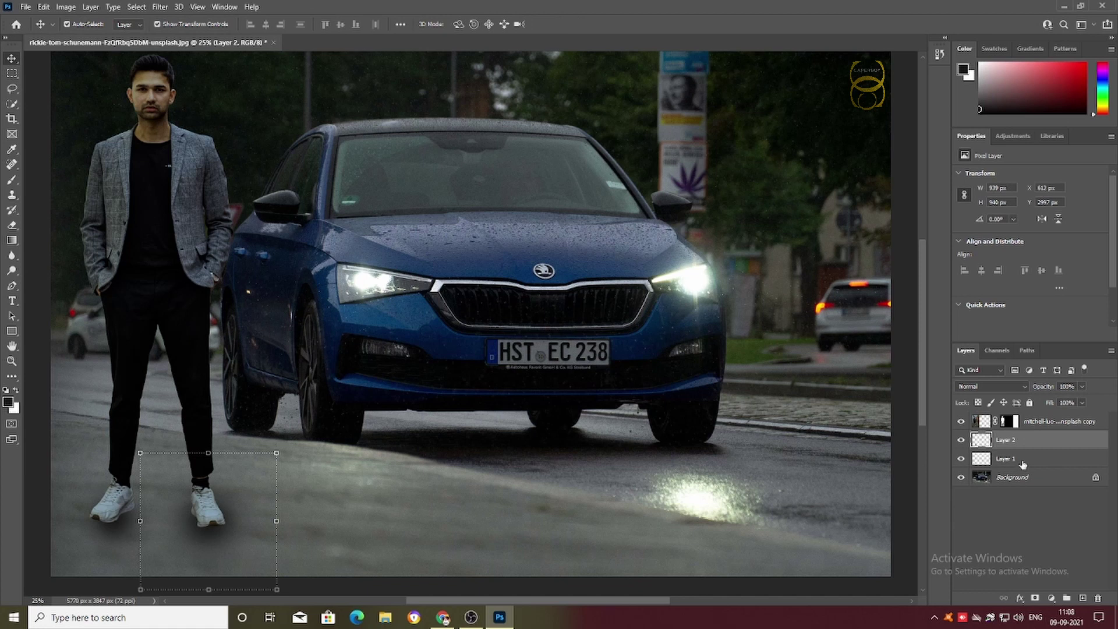
Stretch the Layer 1 shadow larger, extending it left and upward
click(1023, 462)
key(ctrl+t)
drag(57, 520, 41, 516)
drag(114, 452, 116, 445)
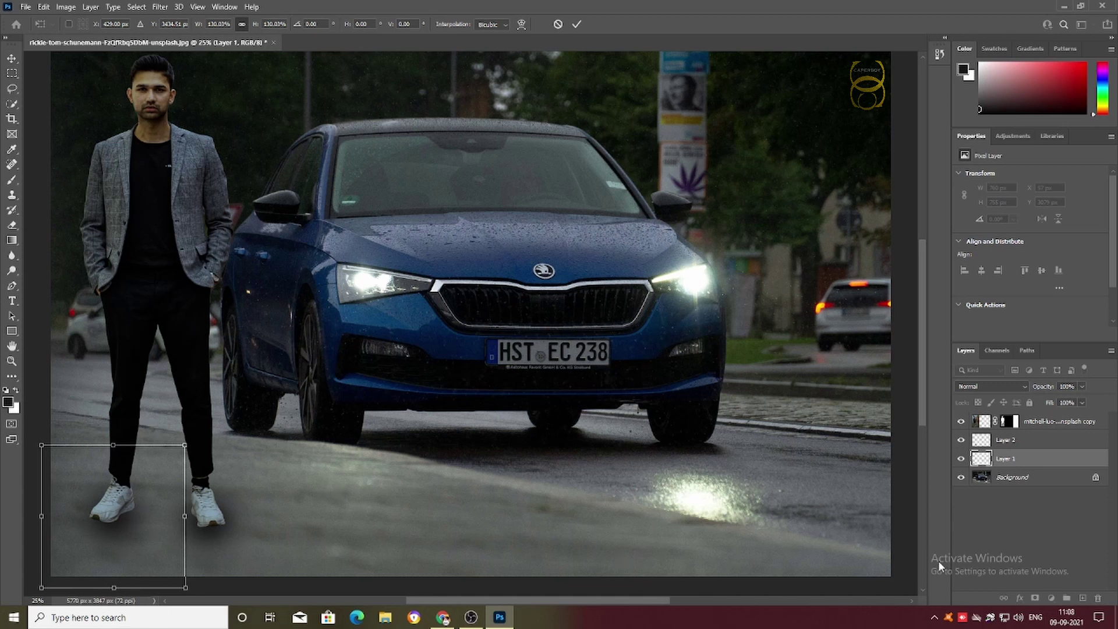
click(961, 550)
key(ctrl+minus)
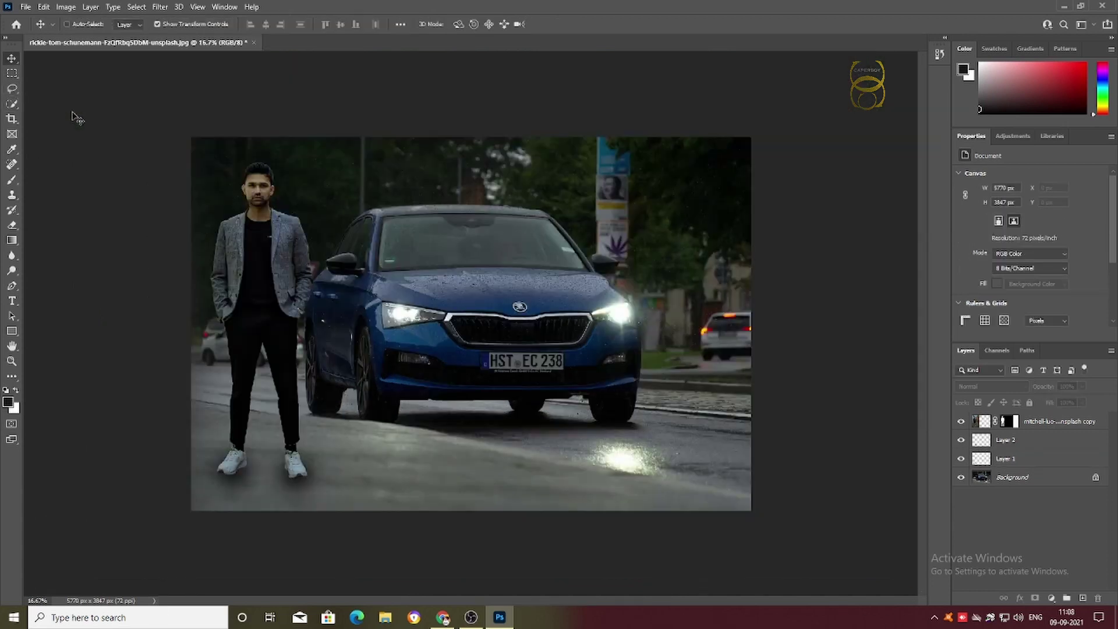
click(11, 225)
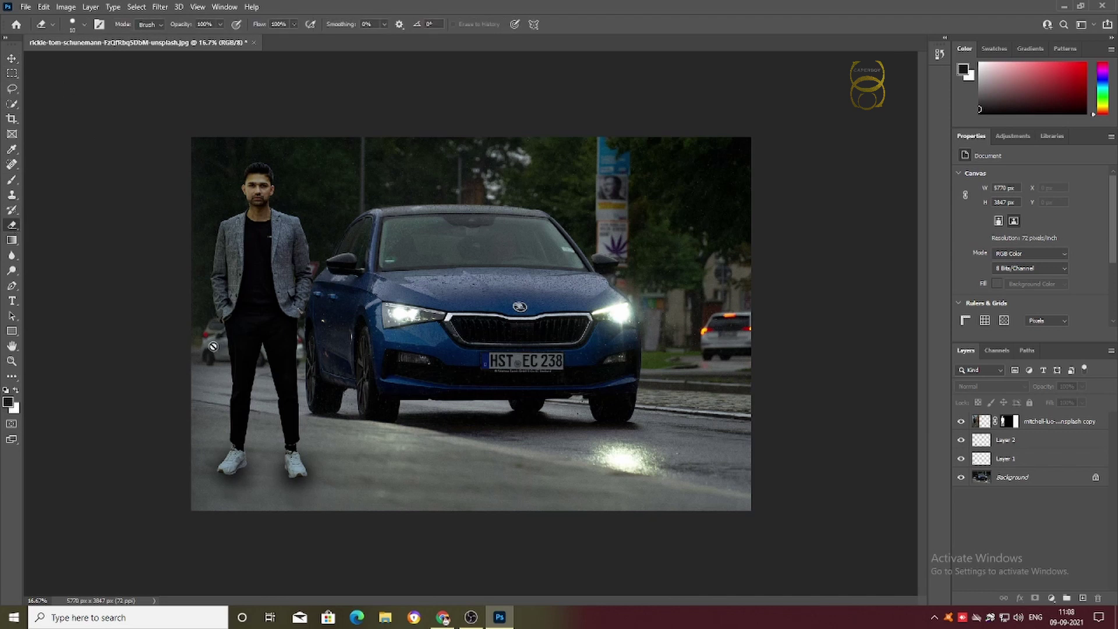
Zoom in on the feet and erase Layer 2 shadow beside the right shoe
click(1047, 447)
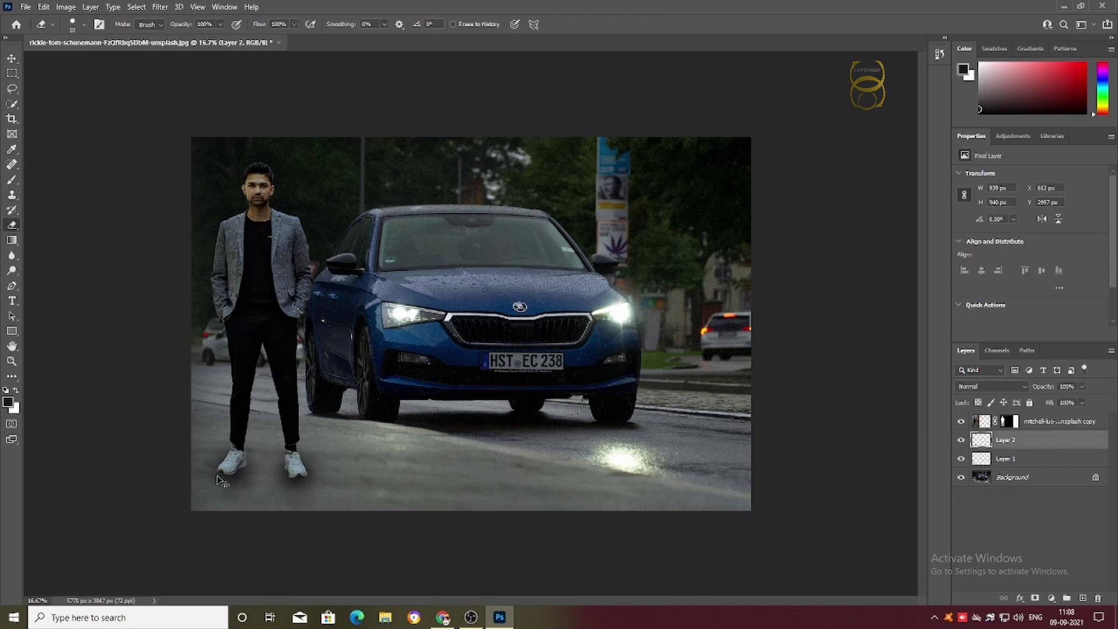
key(ctrl+plus)
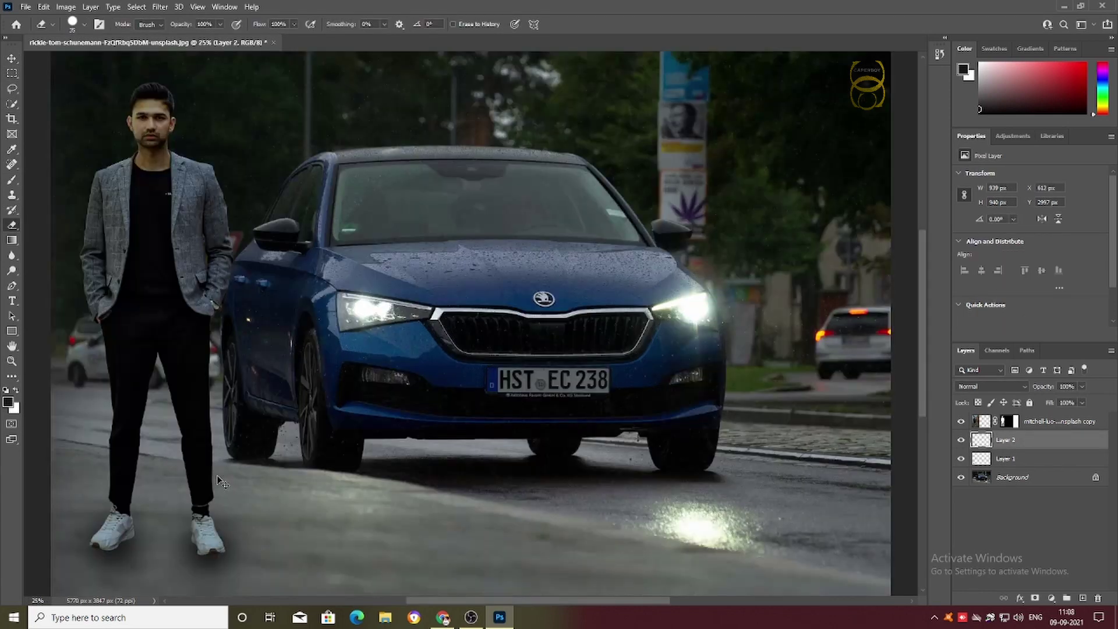
key(ctrl+plus)
scroll(227, 495, down, 2)
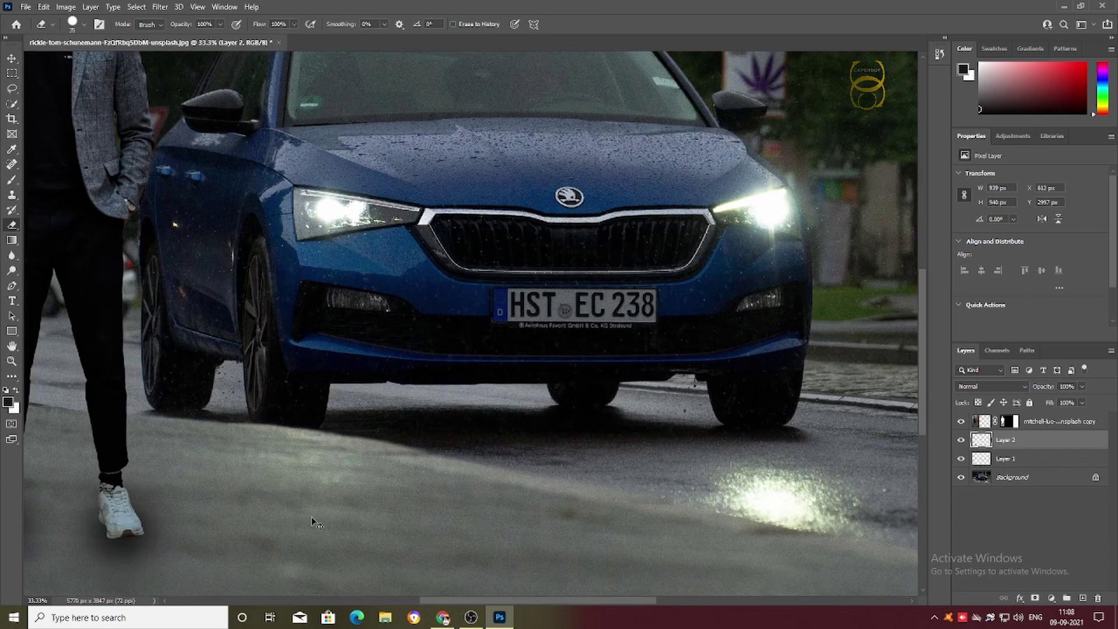
scroll(239, 510, left, 3)
scroll(239, 524, left, 2)
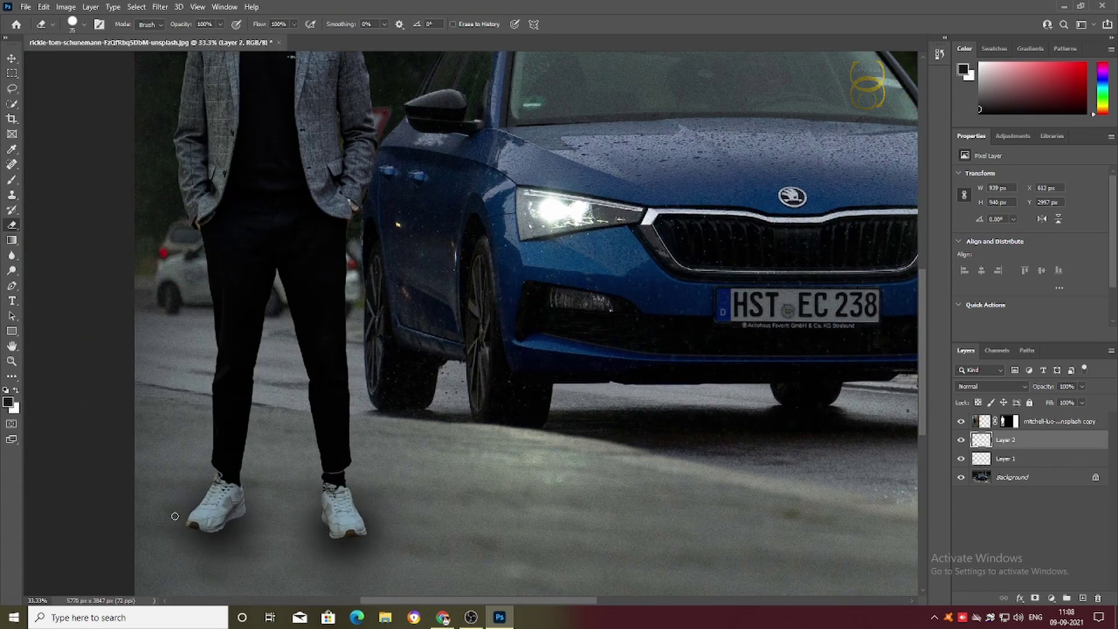
key(bracketright)
key(bracketright)
key(bracketright)
key(bracketright)
key(bracketright)
key(bracketright)
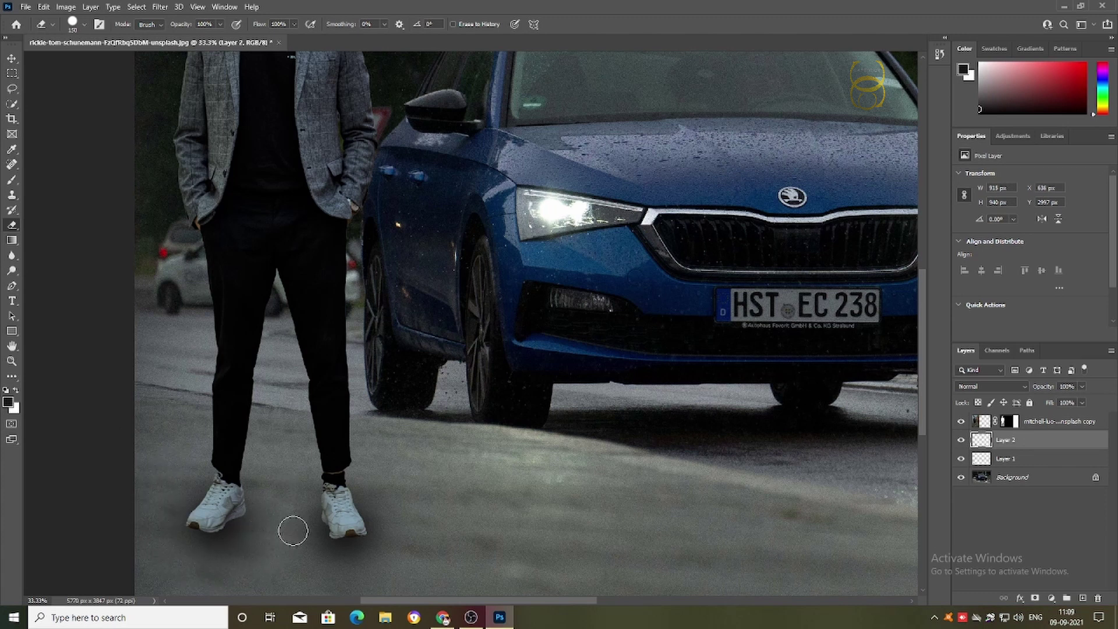
key(ctrl+minus)
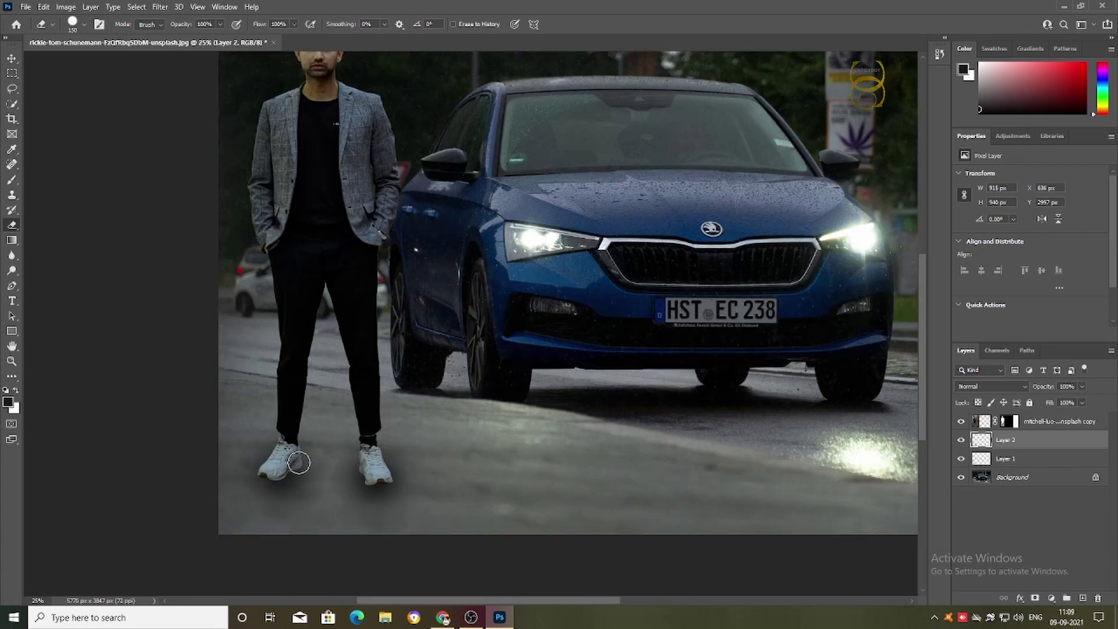
mouse_move(357, 451)
mouse_down()
mouse_move(336, 480)
mouse_move(423, 513)
mouse_up()
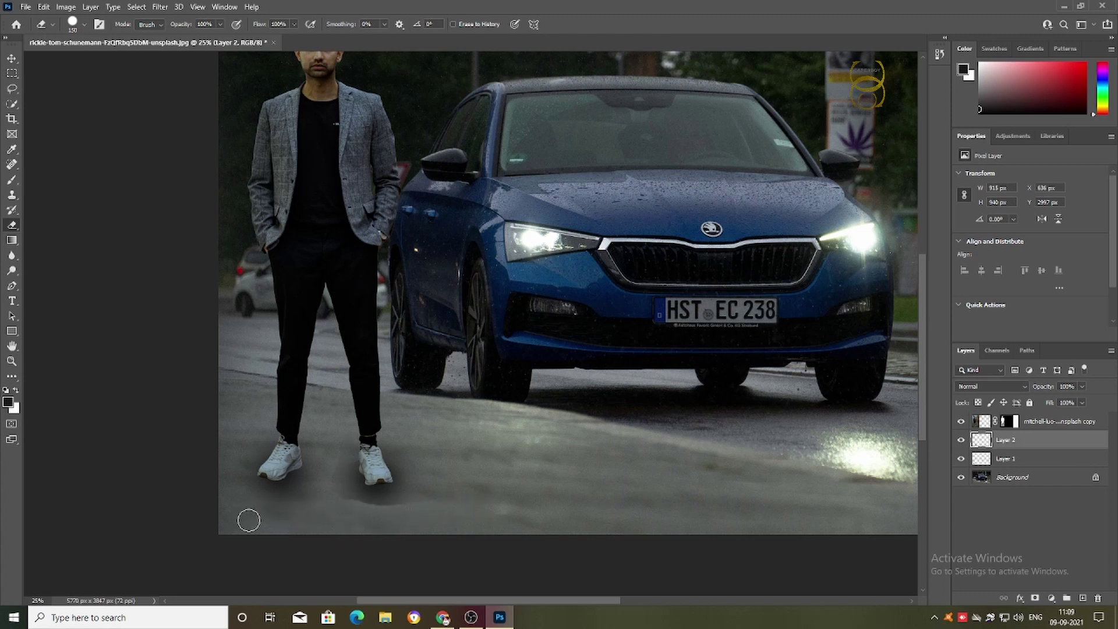
Erase more shadow below and along the right shoe, undoing stray strokes
key(ctrl+z)
mouse_move(412, 491)
mouse_down()
mouse_move(347, 494)
mouse_move(332, 452)
mouse_move(383, 503)
mouse_move(404, 455)
mouse_move(392, 439)
mouse_move(363, 431)
mouse_move(339, 457)
mouse_move(345, 487)
mouse_move(412, 477)
mouse_move(397, 448)
mouse_move(243, 449)
mouse_move(303, 493)
mouse_move(308, 438)
mouse_move(252, 442)
mouse_up()
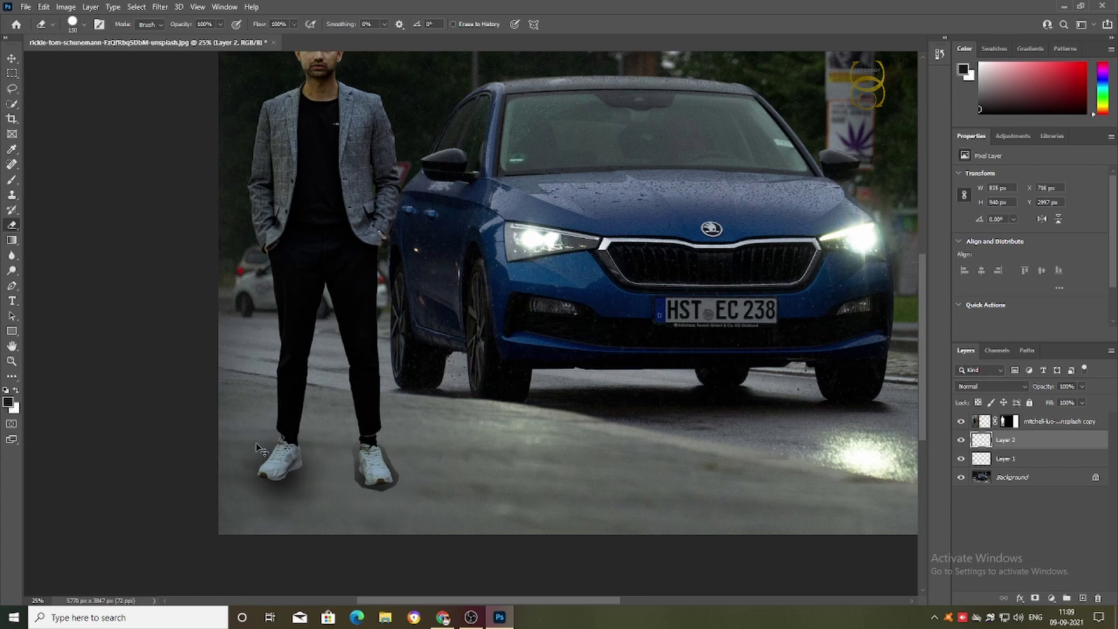
key(ctrl+z)
mouse_move(393, 487)
mouse_down()
mouse_move(327, 464)
mouse_move(382, 517)
mouse_move(369, 501)
mouse_move(429, 481)
mouse_move(367, 429)
mouse_move(342, 454)
mouse_move(342, 508)
mouse_move(394, 449)
mouse_move(388, 434)
mouse_up()
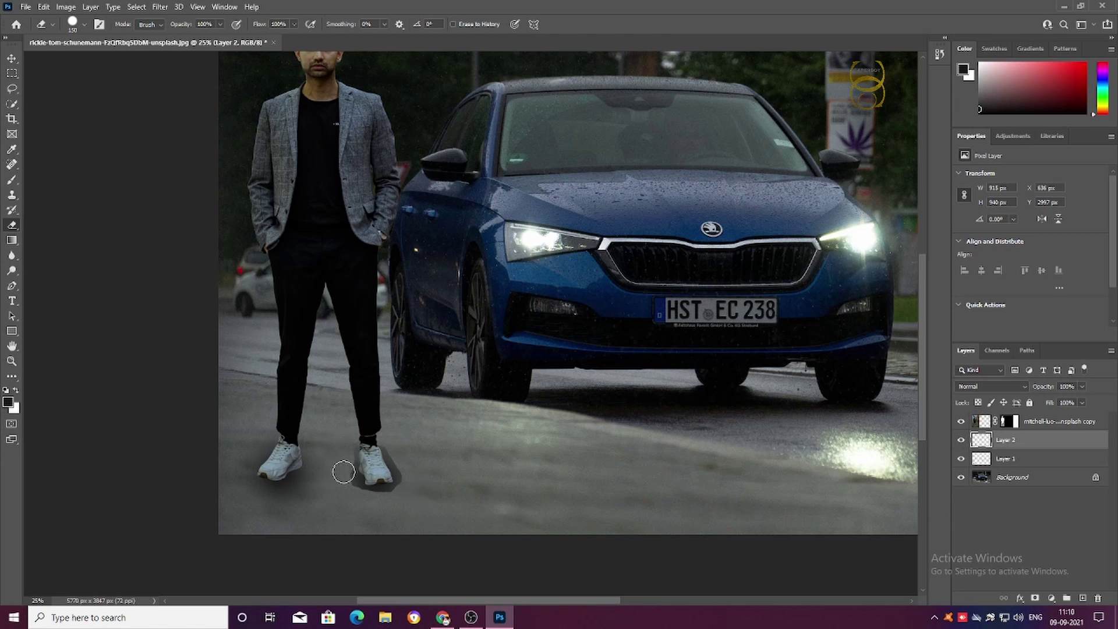
drag(369, 506, 408, 475)
key(ctrl+z)
Fade the Layer 2 shadow to 24% opacity
click(1082, 386)
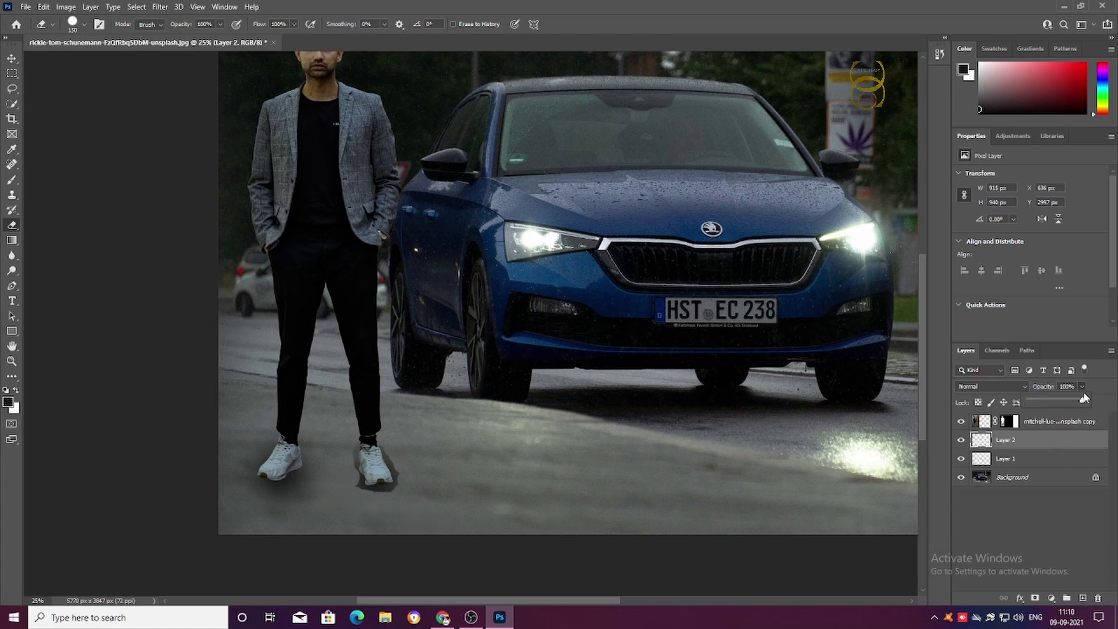
drag(1086, 400, 1037, 402)
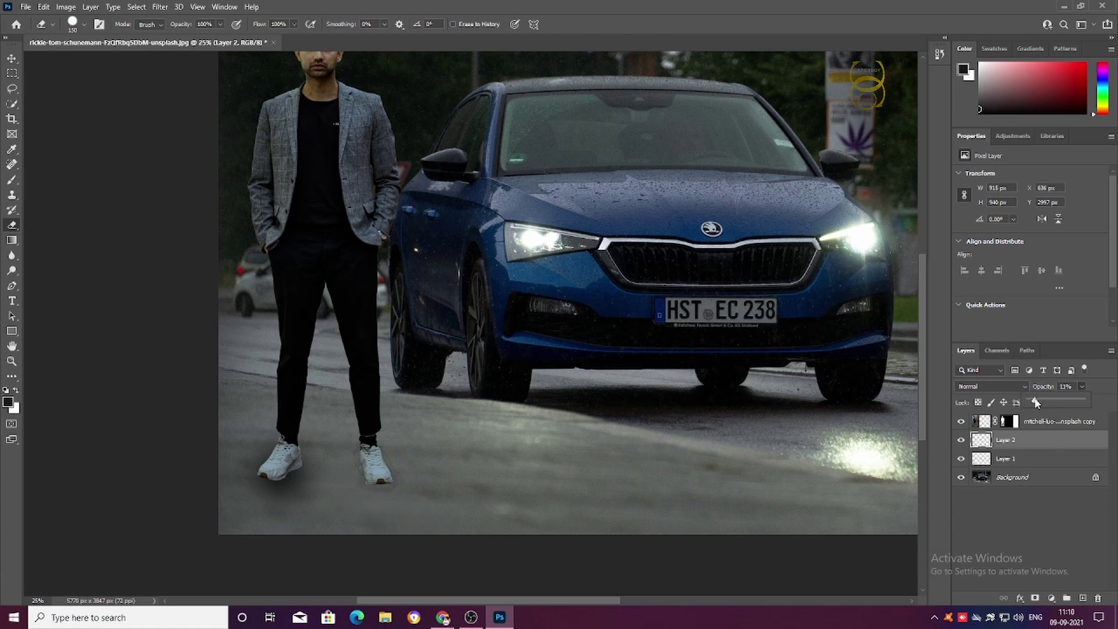
key(bracketleft)
key(bracketleft)
key(bracketleft)
Erase excess Layer 1 shadow around the left shoe
click(1006, 458)
drag(326, 467, 273, 510)
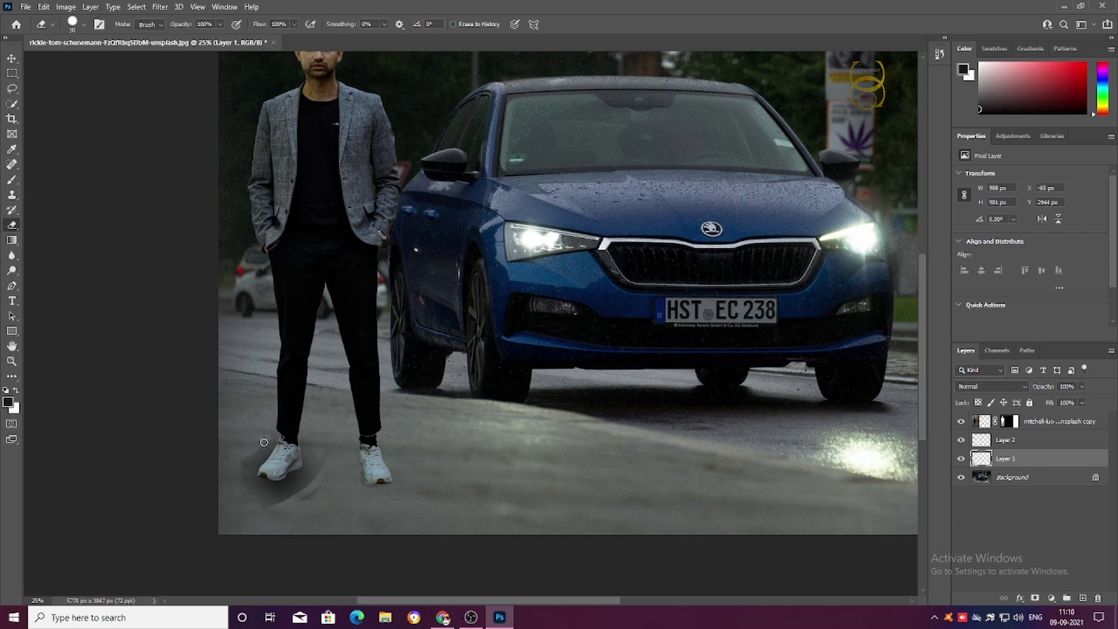
drag(280, 498, 312, 508)
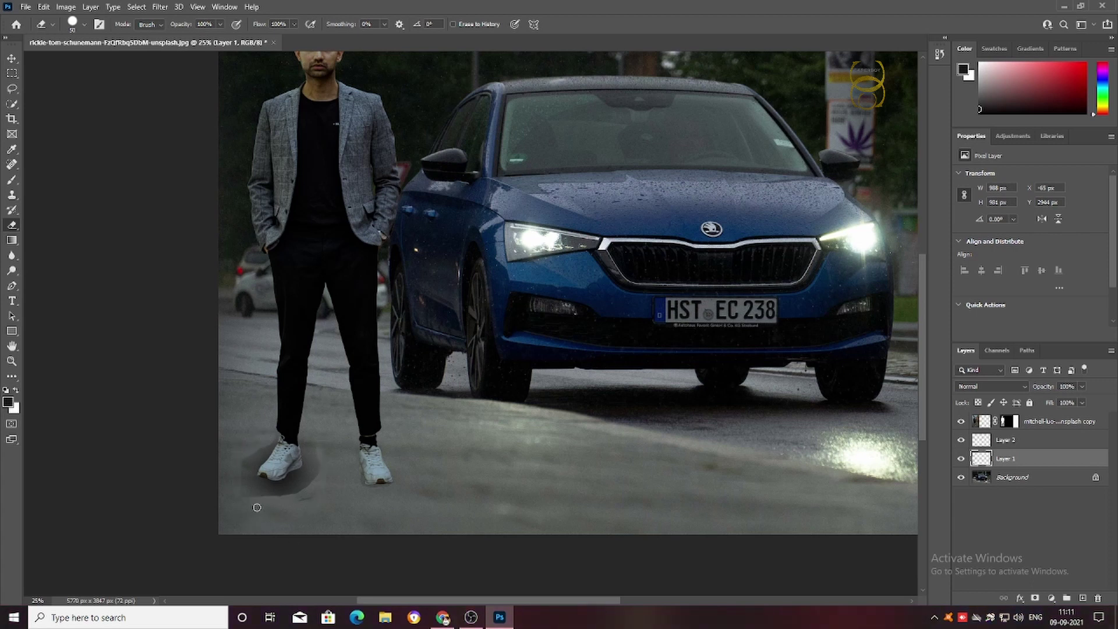
mouse_move(319, 446)
mouse_down()
mouse_move(256, 460)
mouse_move(283, 487)
mouse_move(325, 470)
mouse_up()
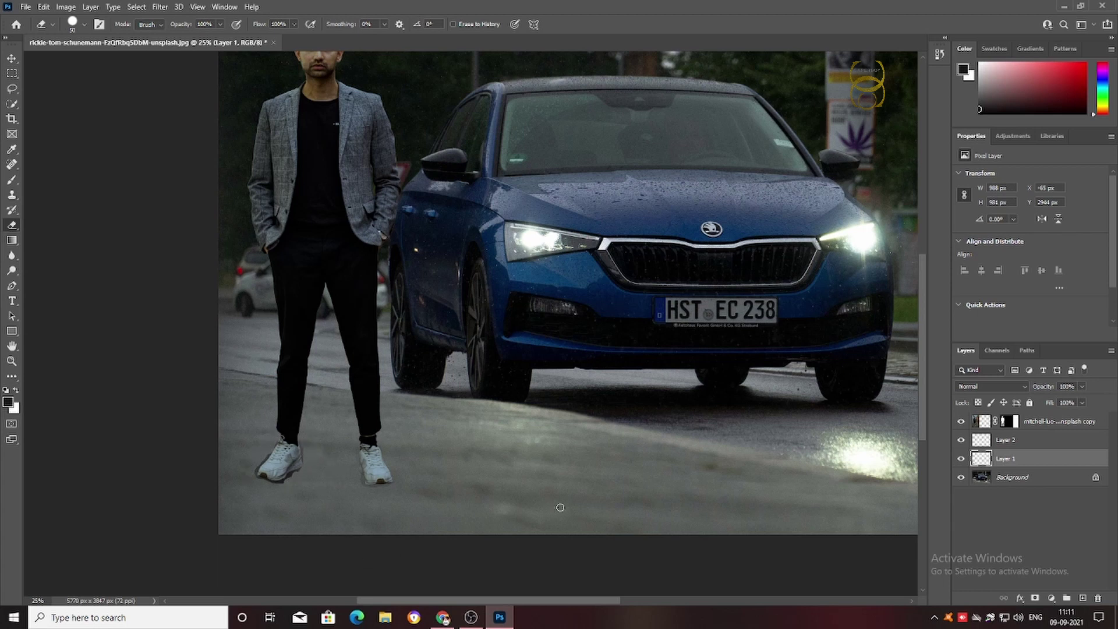
Fade Layer 1 to 45% opacity, then review the shadows zoomed in and out
click(1082, 386)
drag(1086, 401, 1053, 400)
key(ctrl+minus)
key(ctrl+plus)
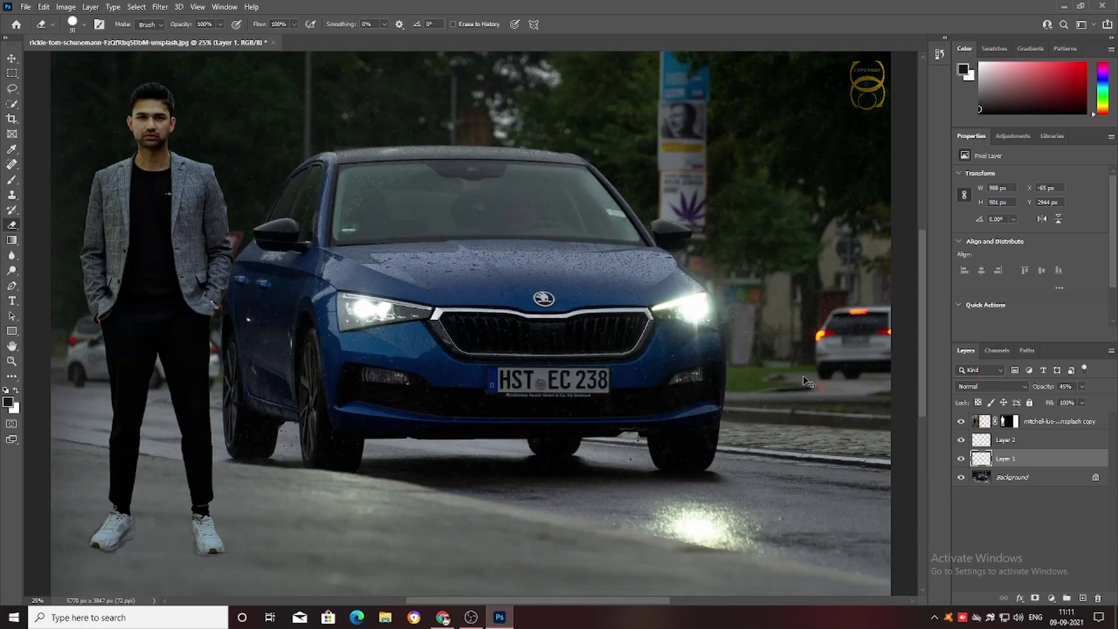
key(ctrl+plus)
scroll(408, 466, left, 3)
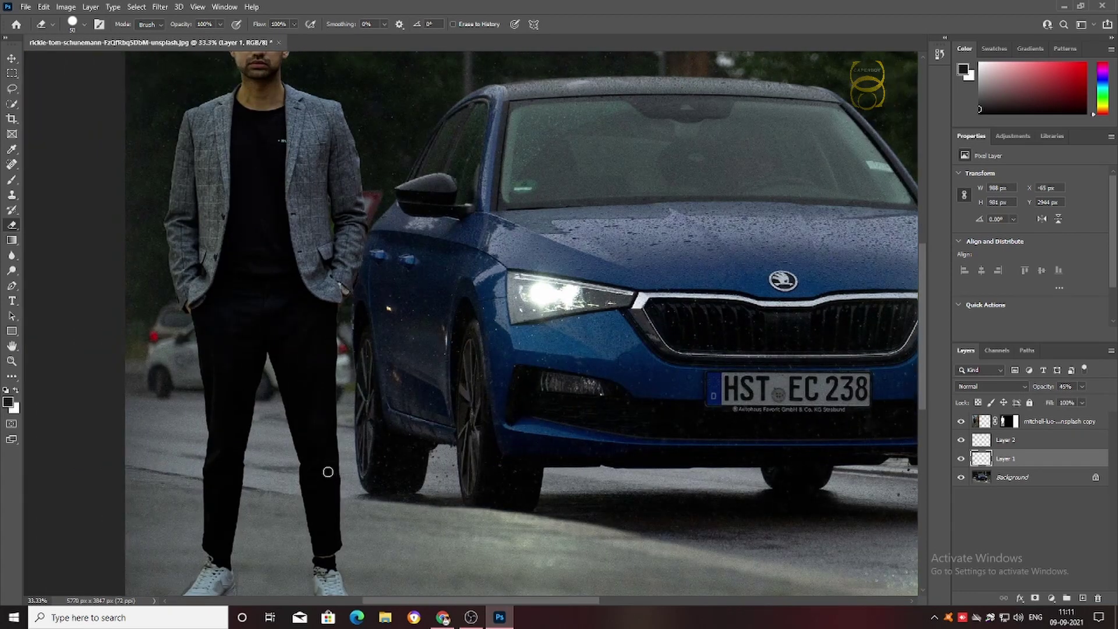
scroll(327, 470, down, 5)
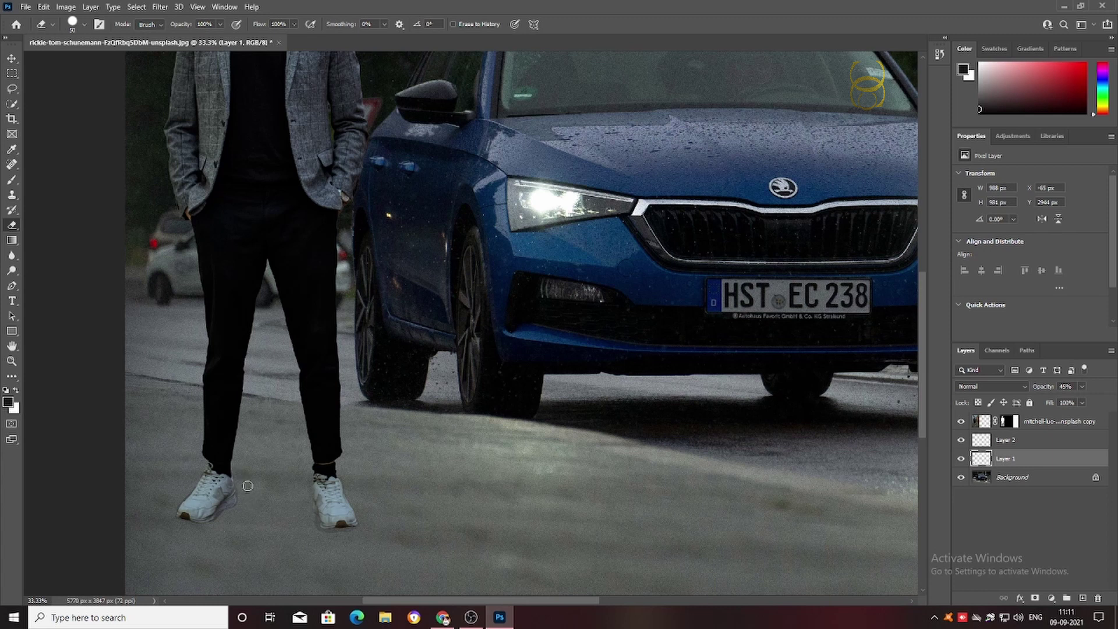
click(1023, 443)
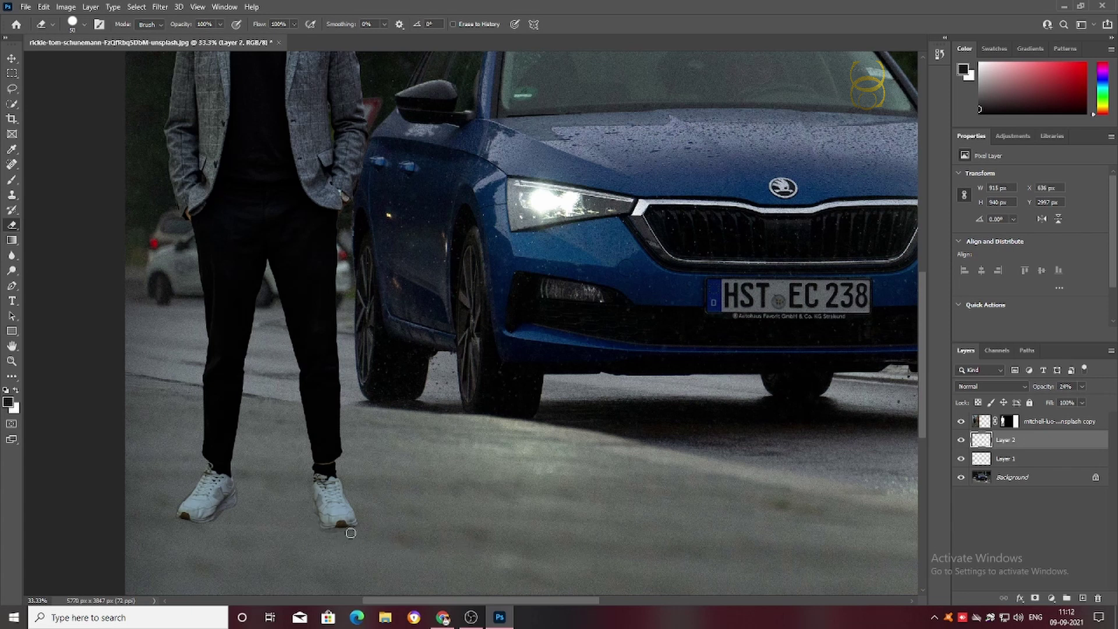
key(ctrl+minus)
key(ctrl+minus)
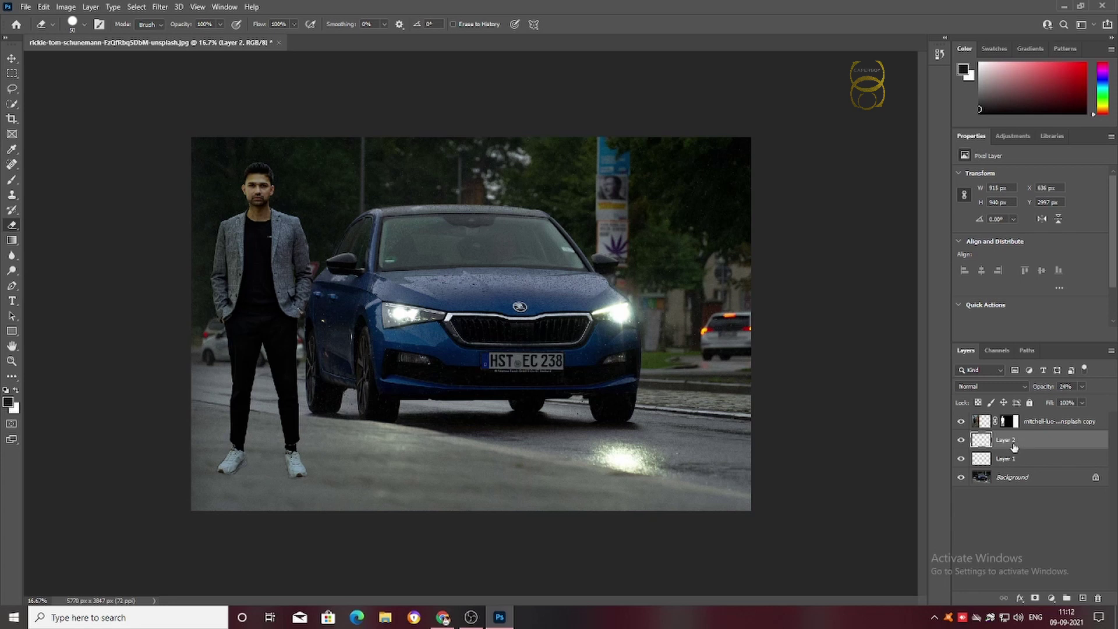
Merge the shadow layers, then paint soft shadows under both shoes on a new layer
key(ctrl+e)
key(ctrl+e)
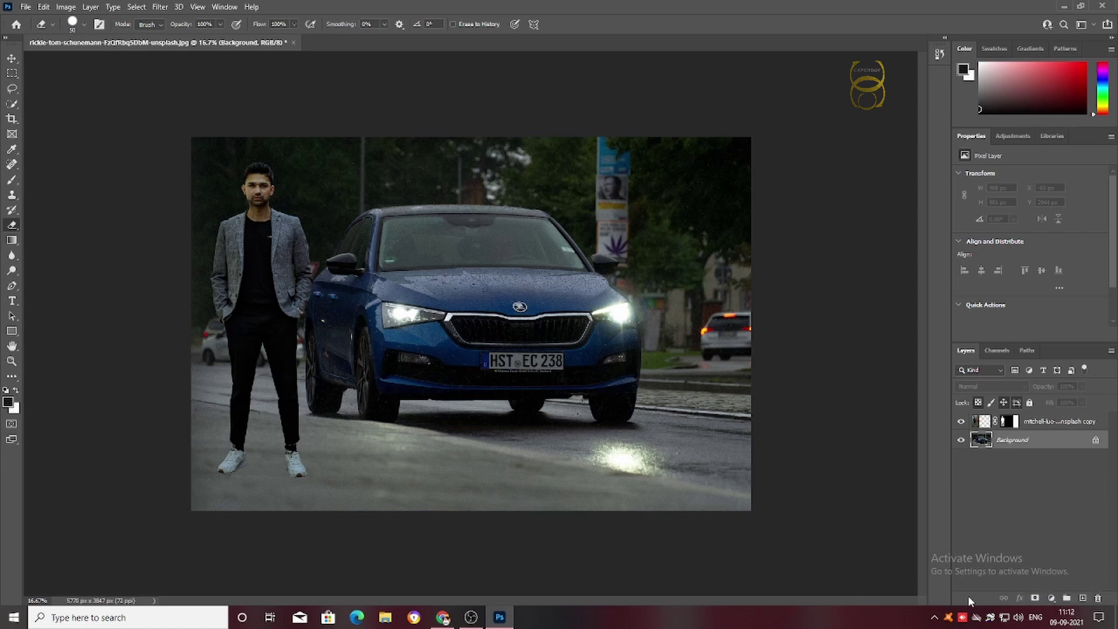
click(1082, 599)
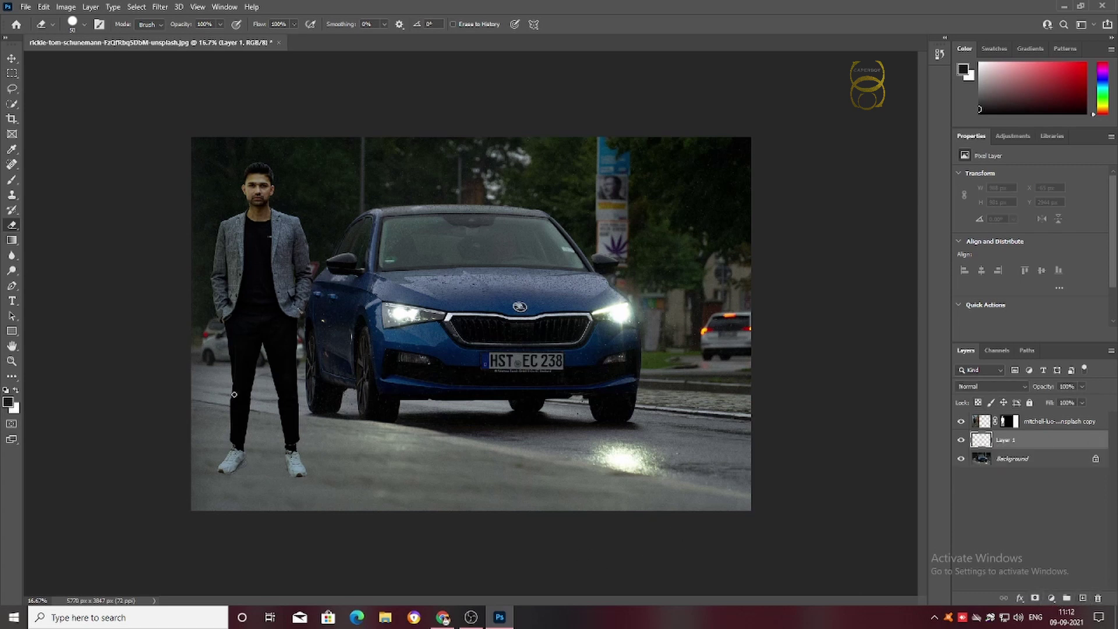
key(b)
key(ctrl+plus)
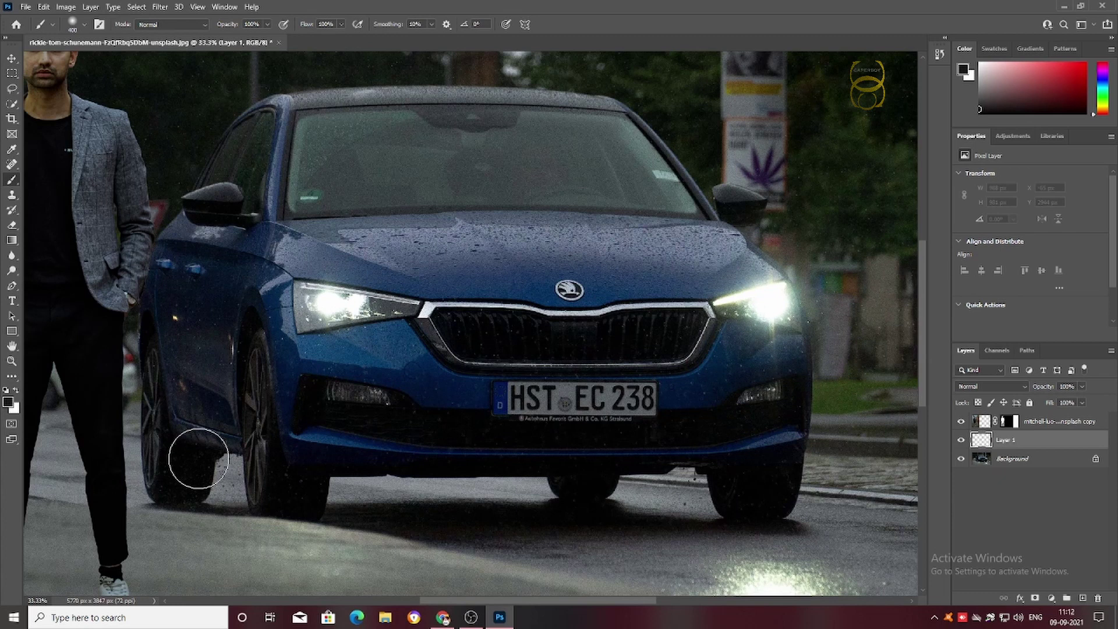
scroll(198, 459, left, 3)
scroll(210, 466, down, 2)
click(167, 492)
click(297, 495)
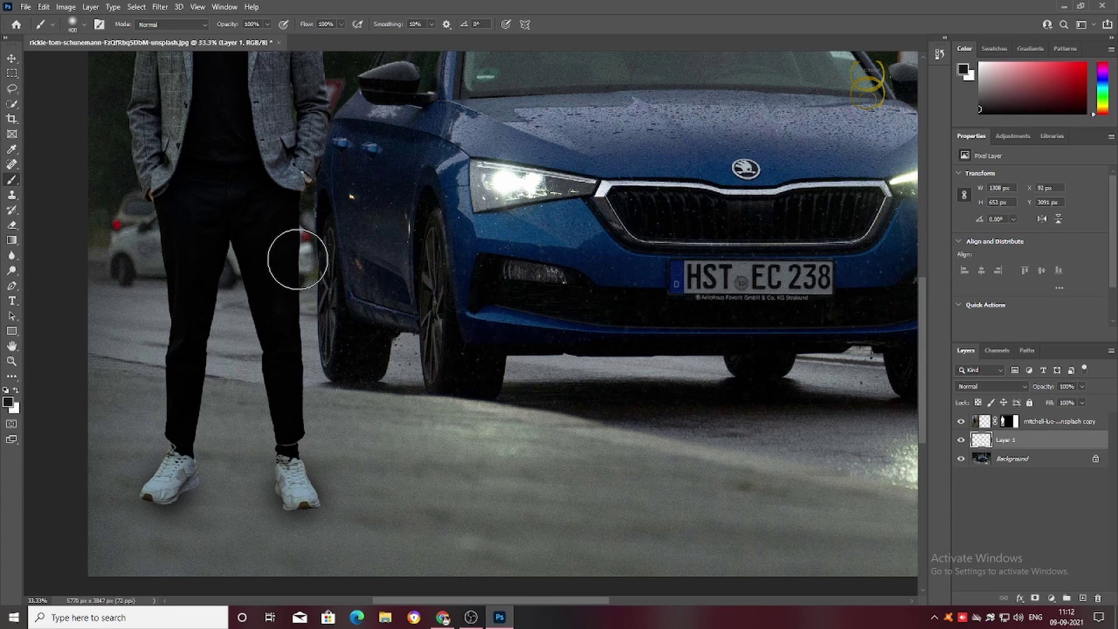
Test lower shadow opacity, restore it to 100%, and undo a trial erase
drag(1082, 386, 1080, 400)
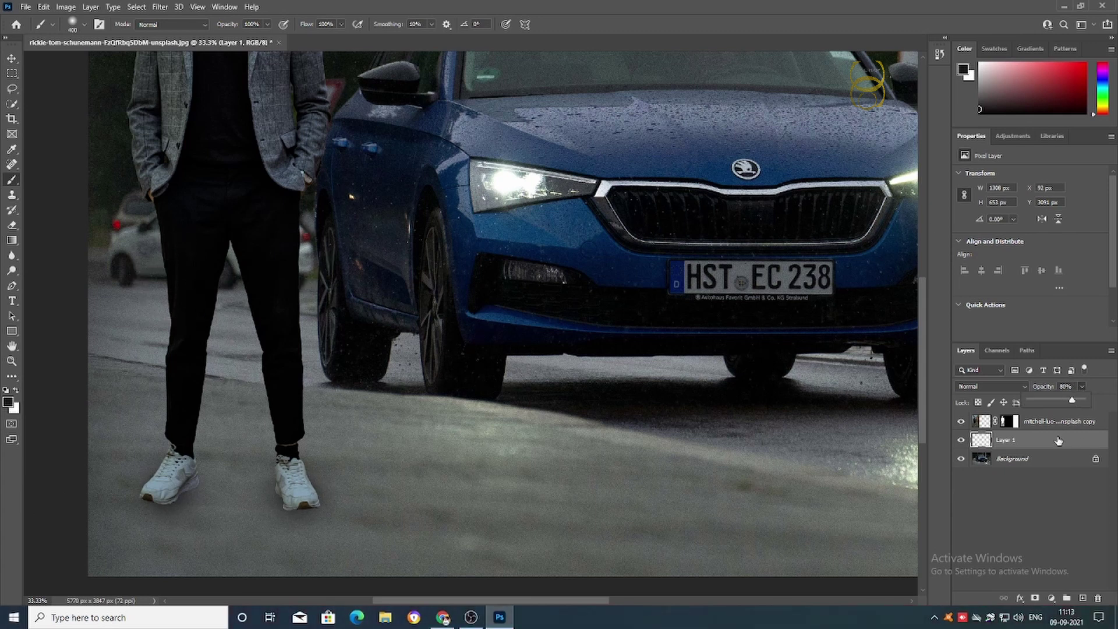
key(ctrl+minus)
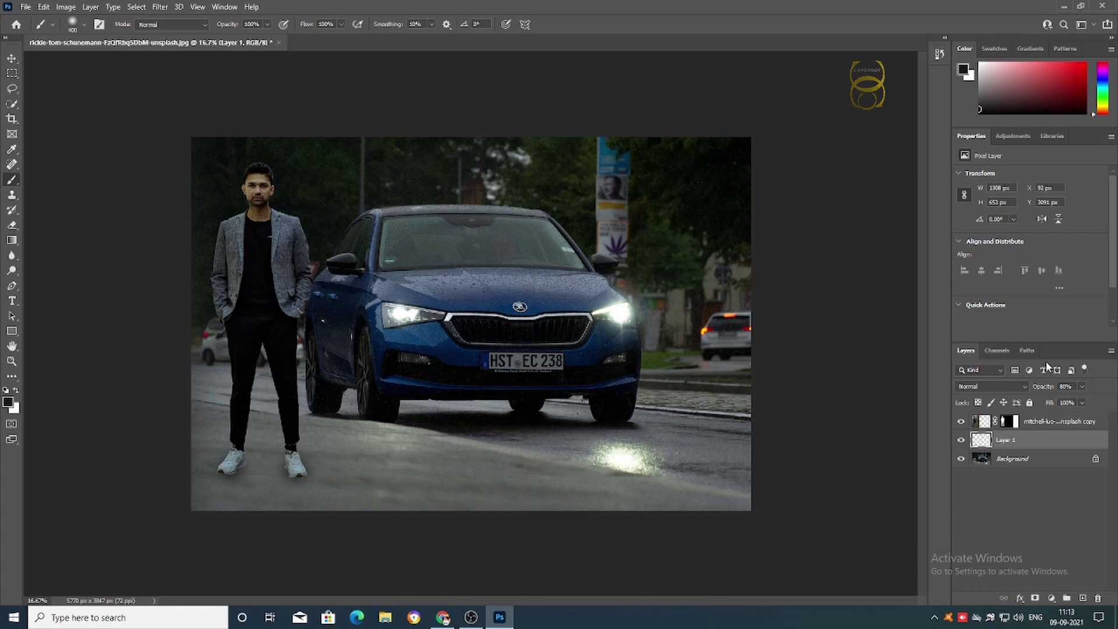
drag(1082, 401, 1094, 401)
click(12, 225)
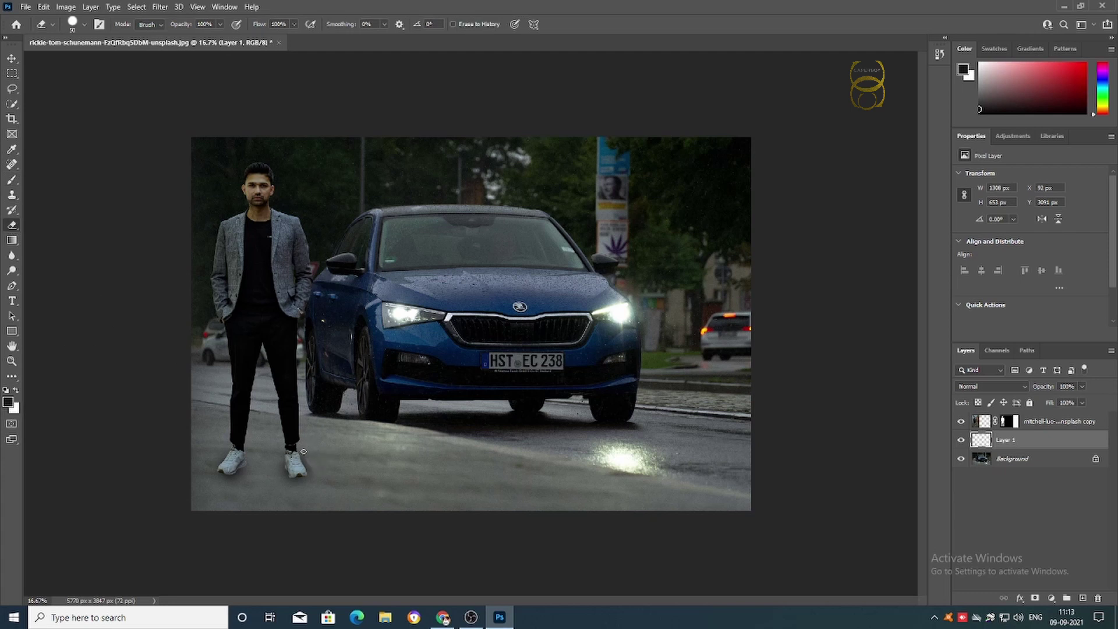
drag(312, 478, 279, 472)
key(ctrl+z)
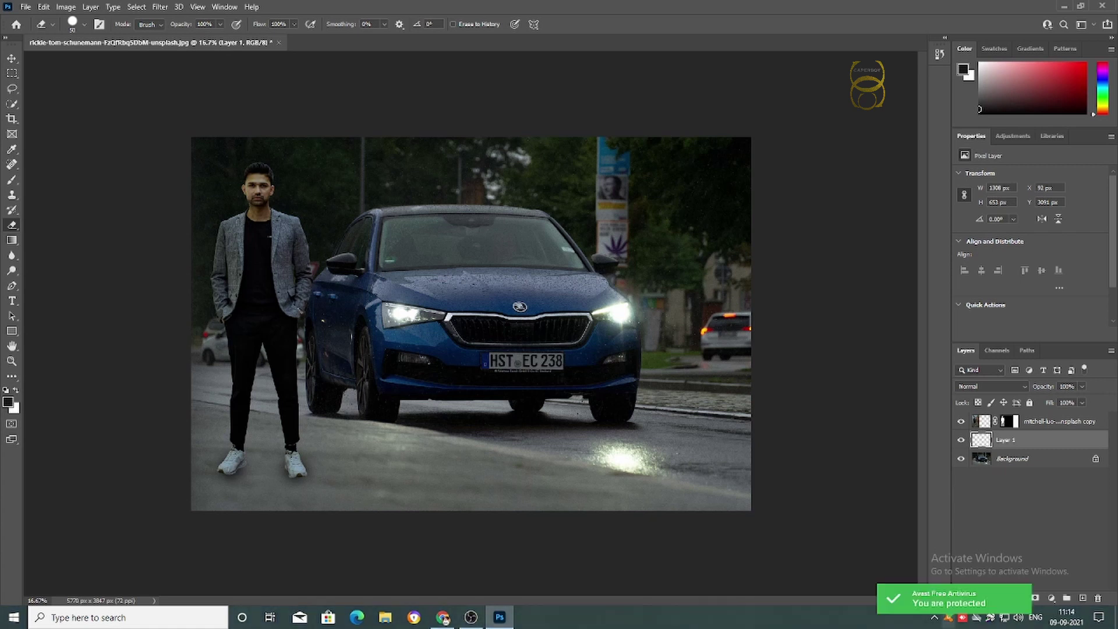
click(1052, 599)
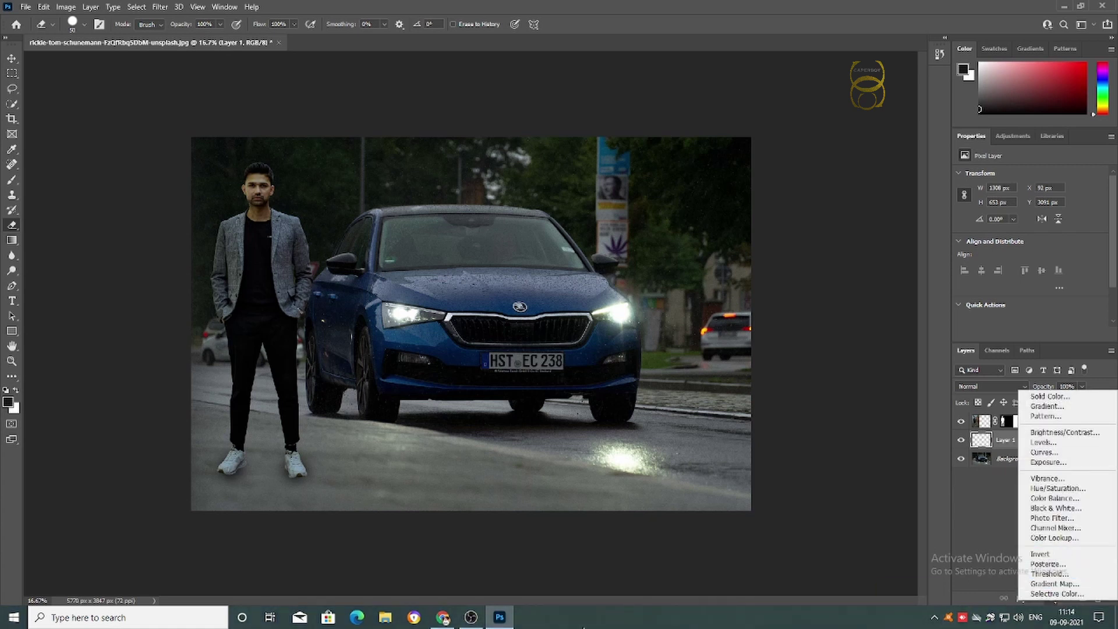
Stamp all visible layers into a new merged layer above the man's layer
key(Escape)
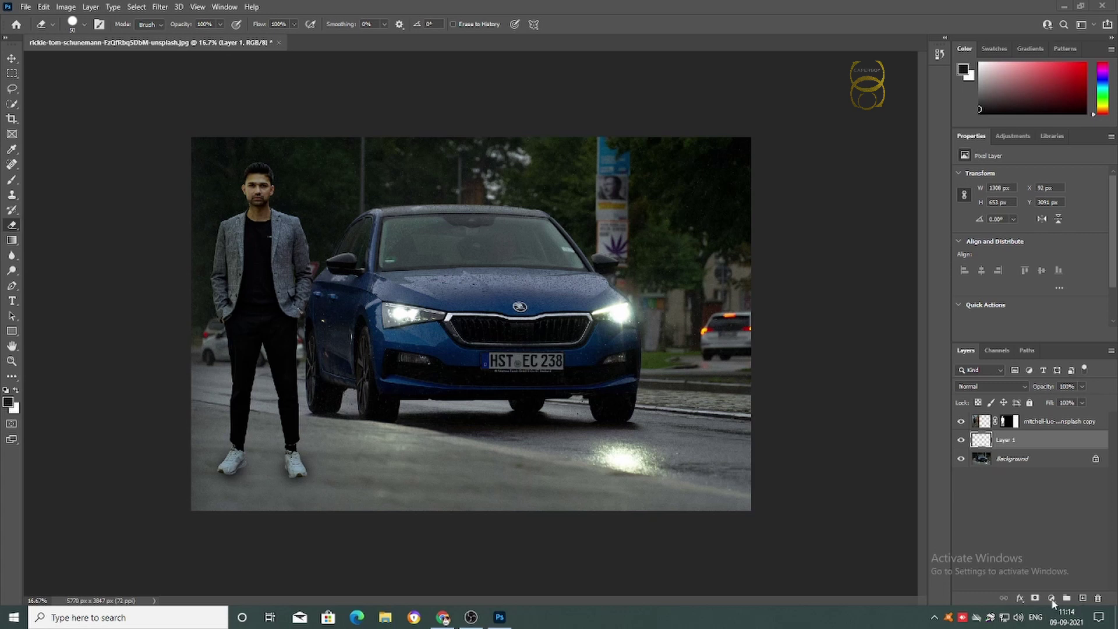
click(1016, 420)
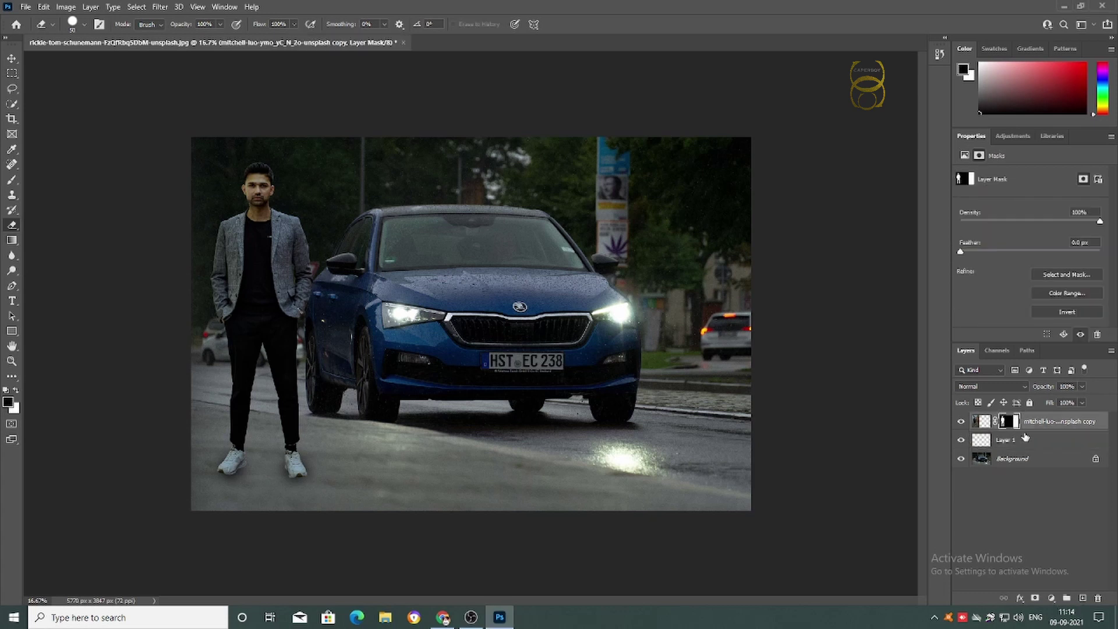
key(ctrl+shift+alt+e)
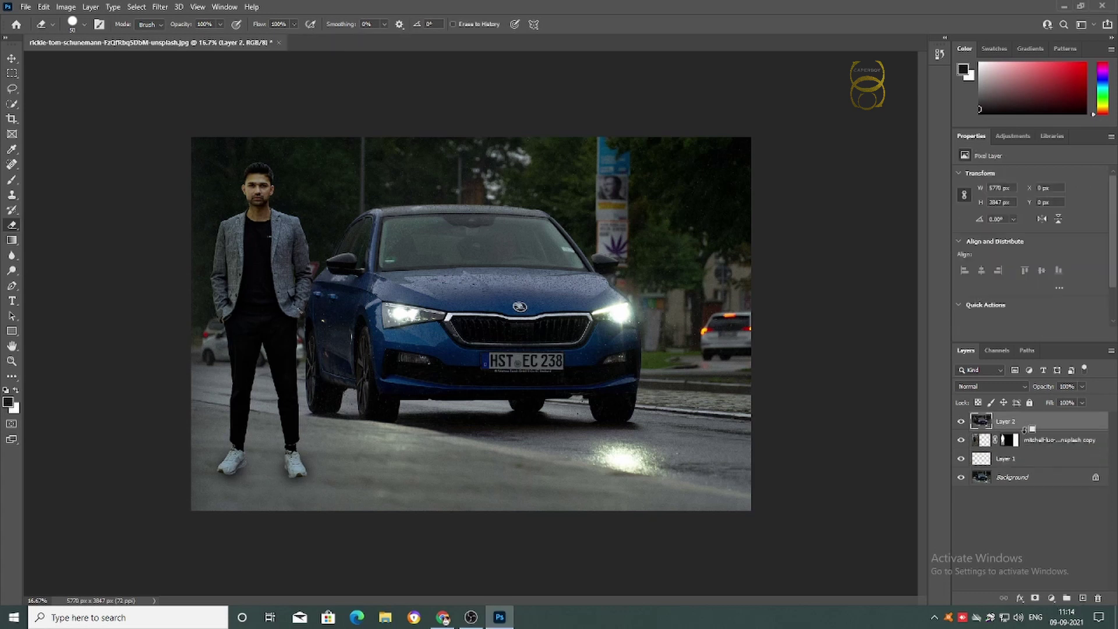
Add a Color Lookup adjustment using the Augusta teal grade at about 78% opacity
click(1052, 599)
click(1052, 531)
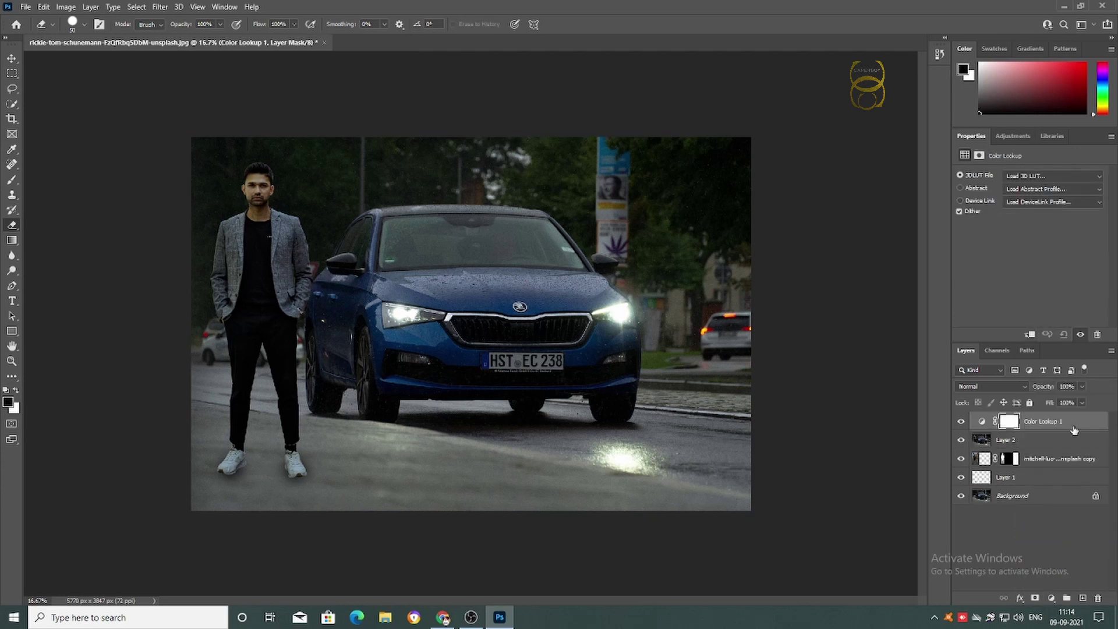
click(1057, 179)
click(986, 39)
key(Down)
key(Down)
key(Down)
key(Down)
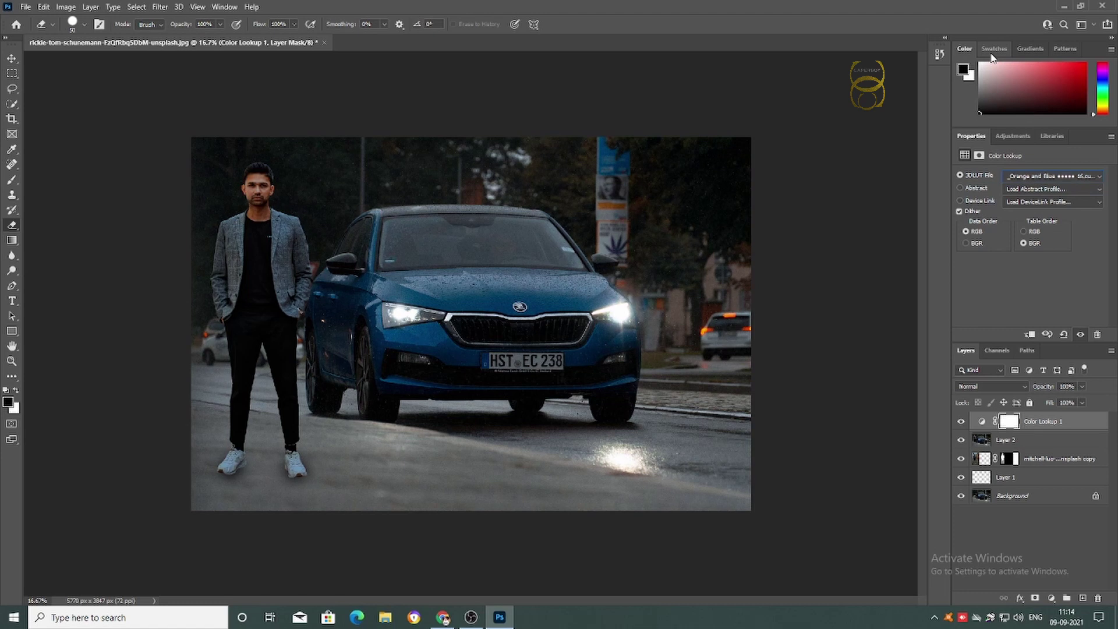
key(Down)
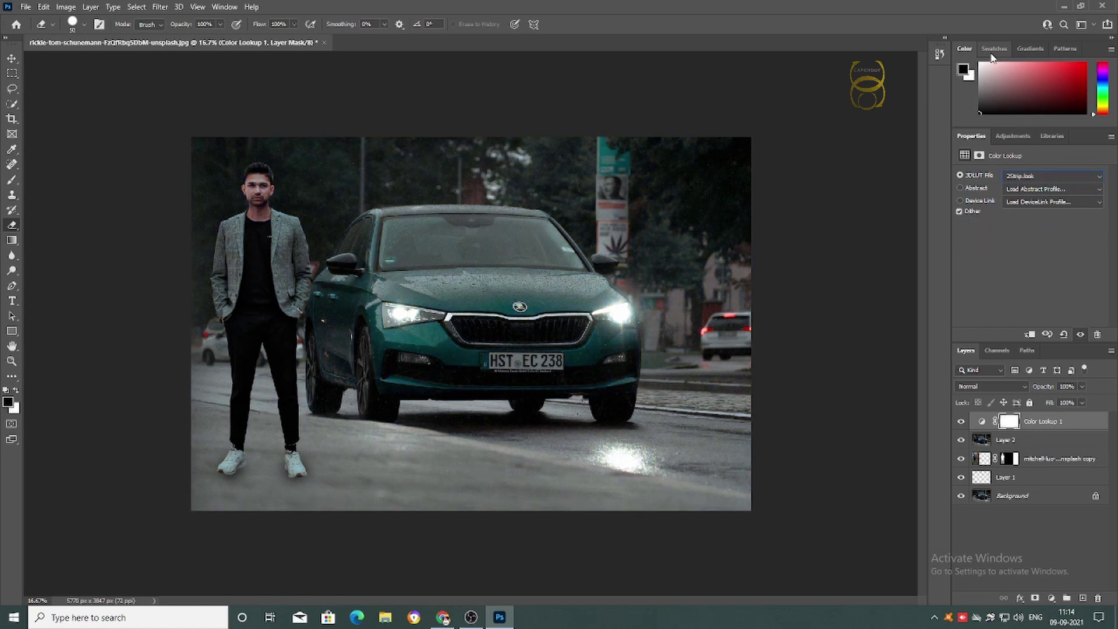
key(Down)
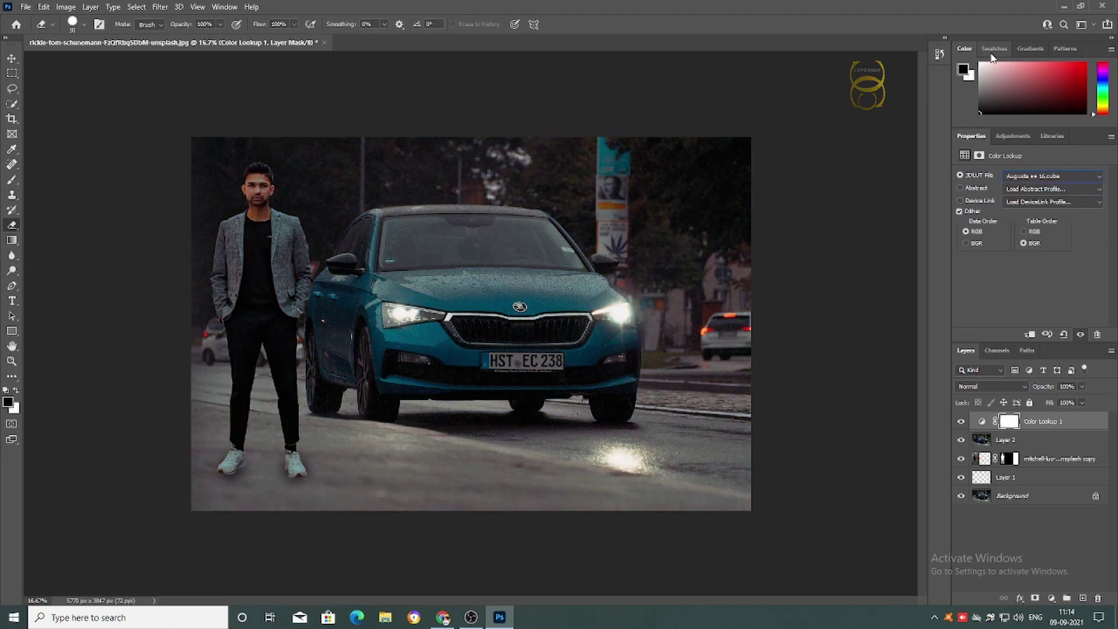
key(Down)
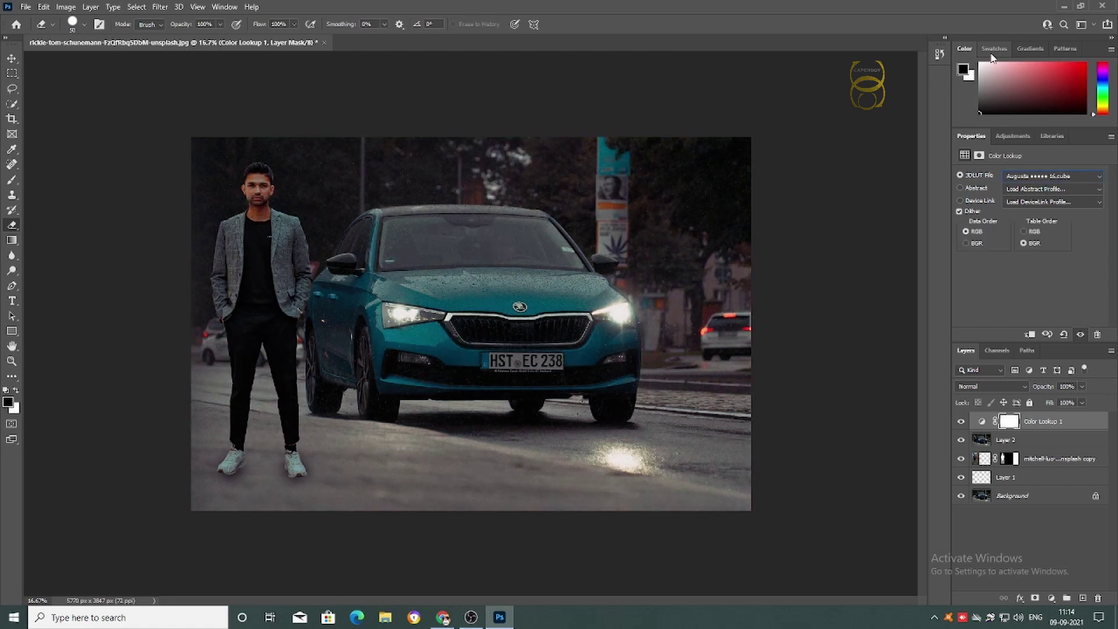
click(1082, 387)
click(1014, 443)
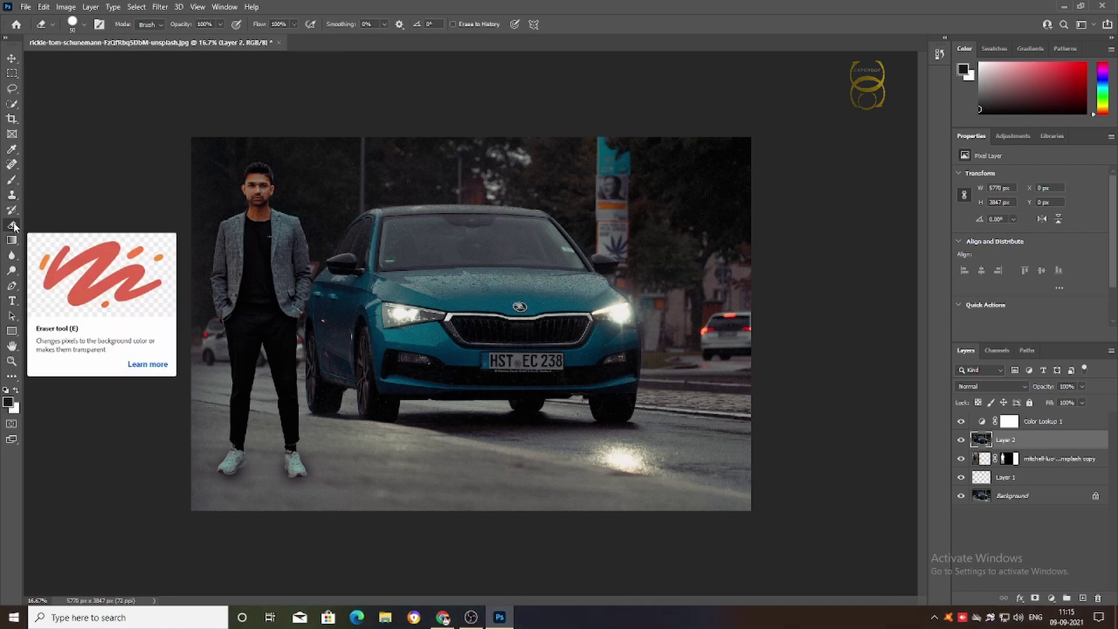
Erase Layer 2 over the man's face with a 200 px eraser
key(bracketright)
key(bracketright)
key(bracketright)
key(bracketright)
key(bracketright)
key(bracketright)
key(bracketright)
key(bracketright)
mouse_move(255, 194)
mouse_down()
mouse_move(250, 224)
mouse_move(260, 214)
mouse_move(276, 240)
mouse_up()
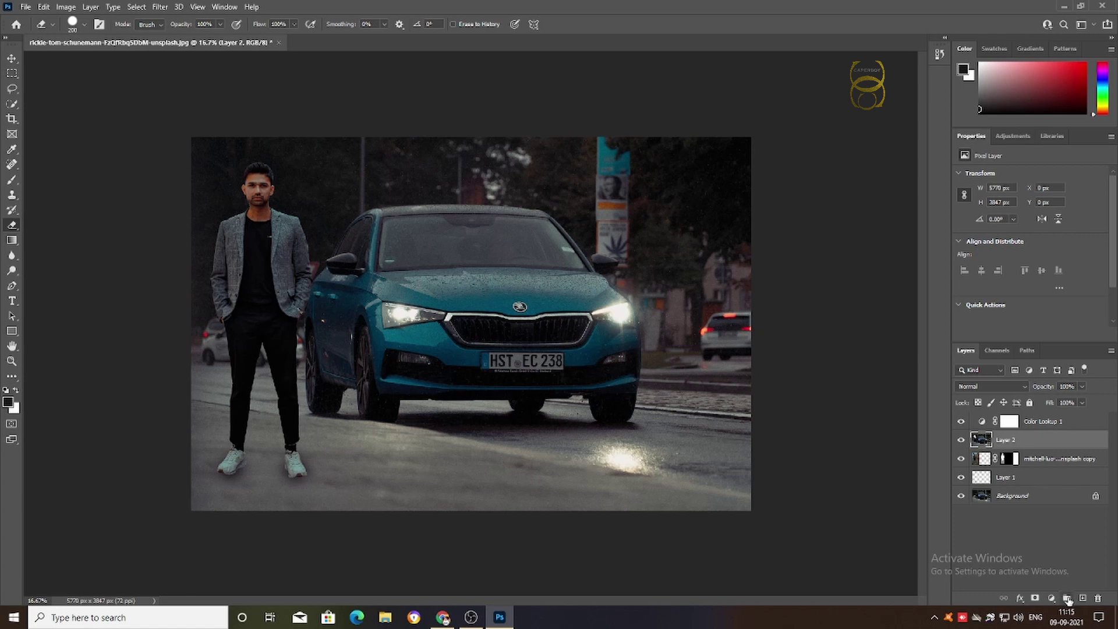
click(1051, 599)
Add a Curves adjustment layer with the RGB midpoint pulled slightly down to darken the image
key(Escape)
click(1051, 599)
click(1042, 454)
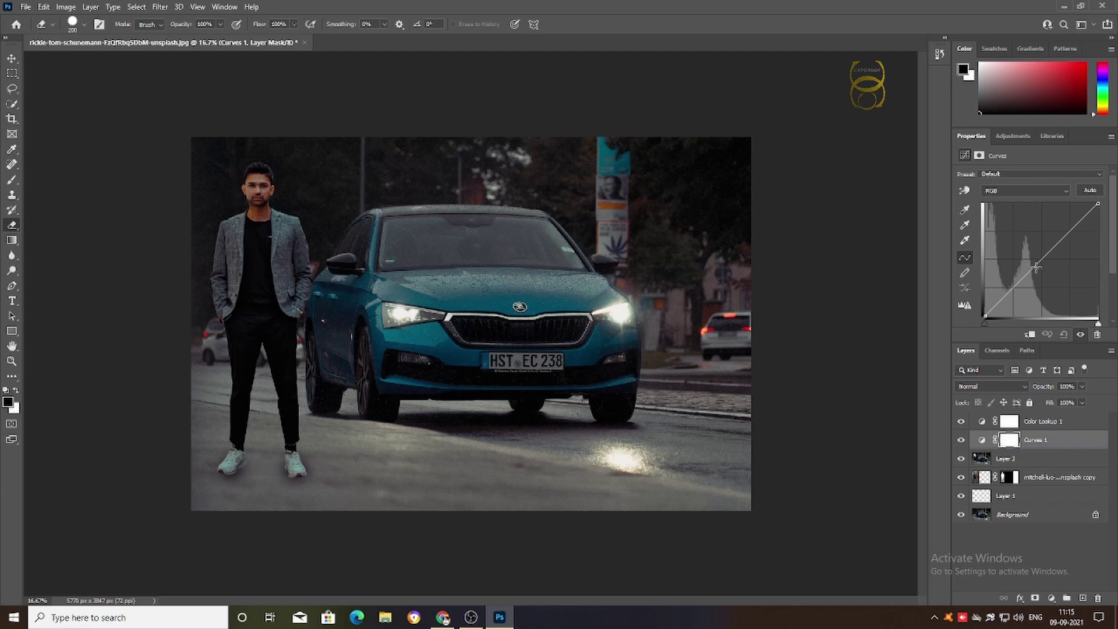
drag(1037, 267, 1038, 272)
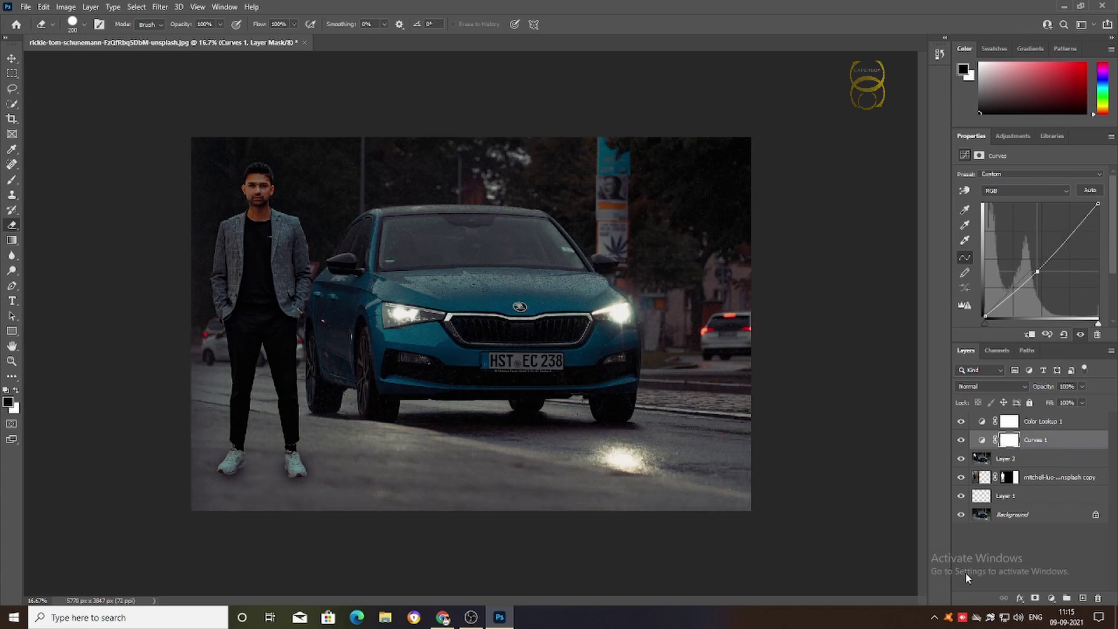
click(994, 573)
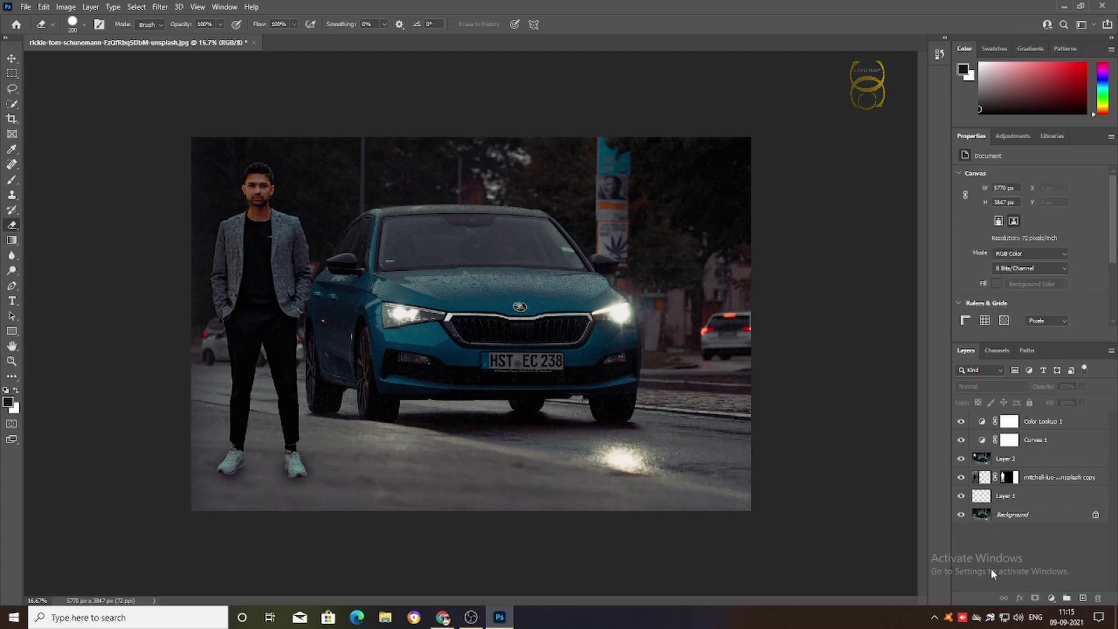
click(1036, 424)
Stamp visible layers into a new top layer and raise its Clarity and contrast in Camera Raw
key(ctrl+shift+alt+e)
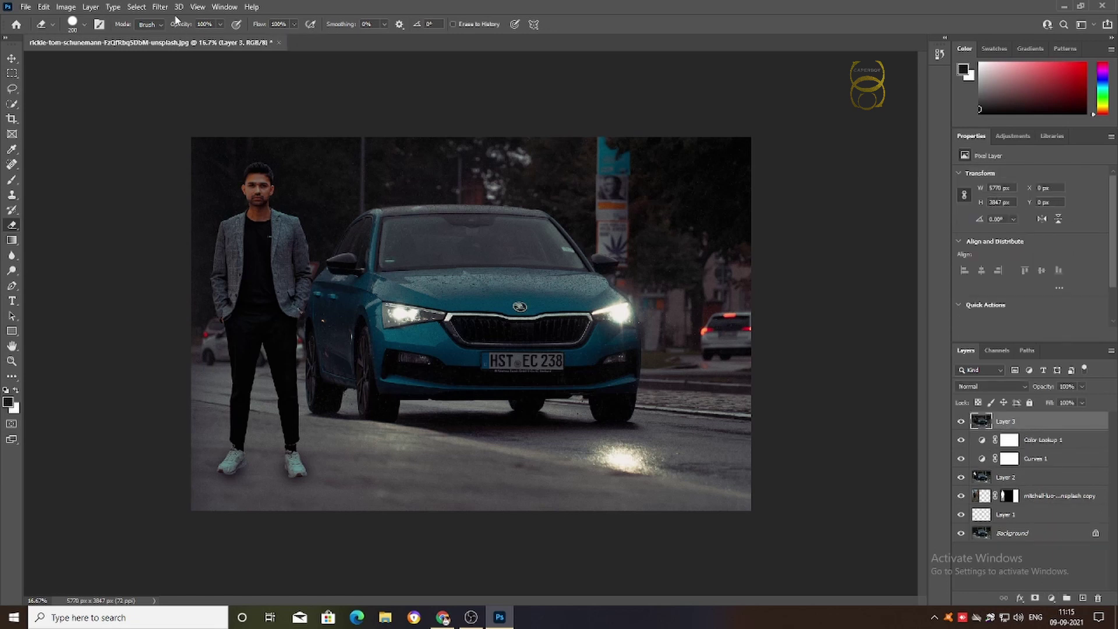
click(161, 7)
click(194, 94)
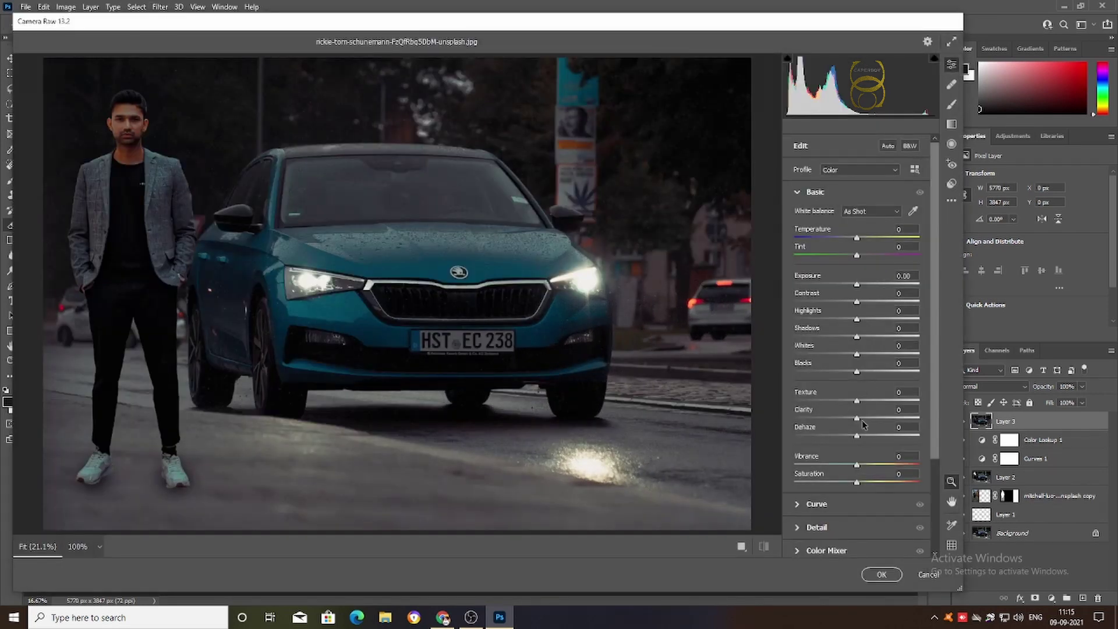
mouse_move(856, 418)
mouse_down()
mouse_move(878, 419)
mouse_move(860, 341)
mouse_up()
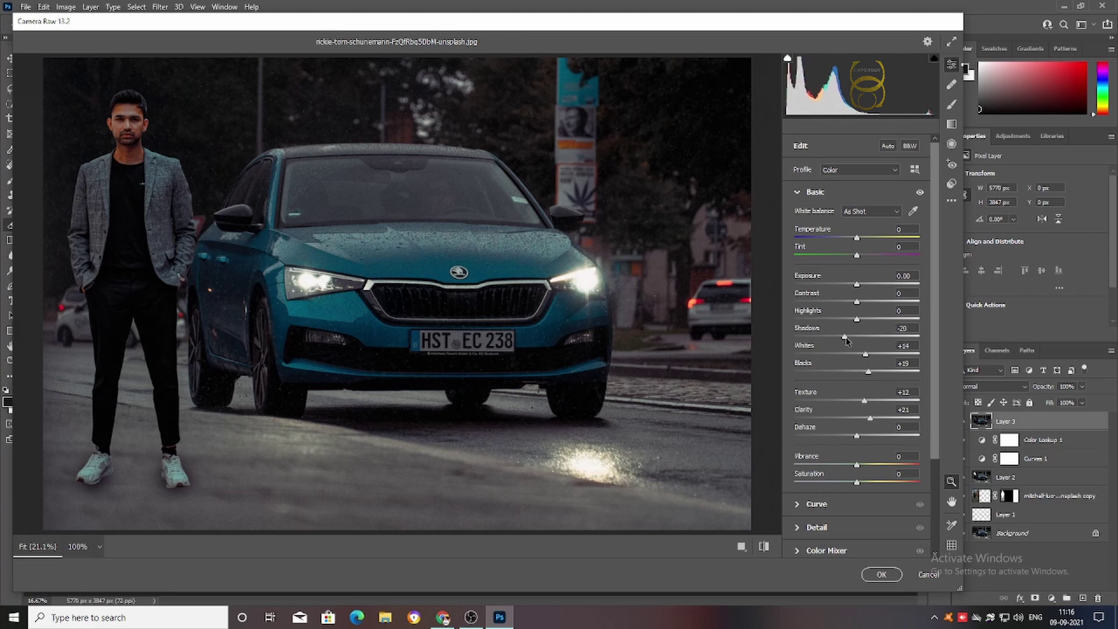
drag(859, 303, 865, 286)
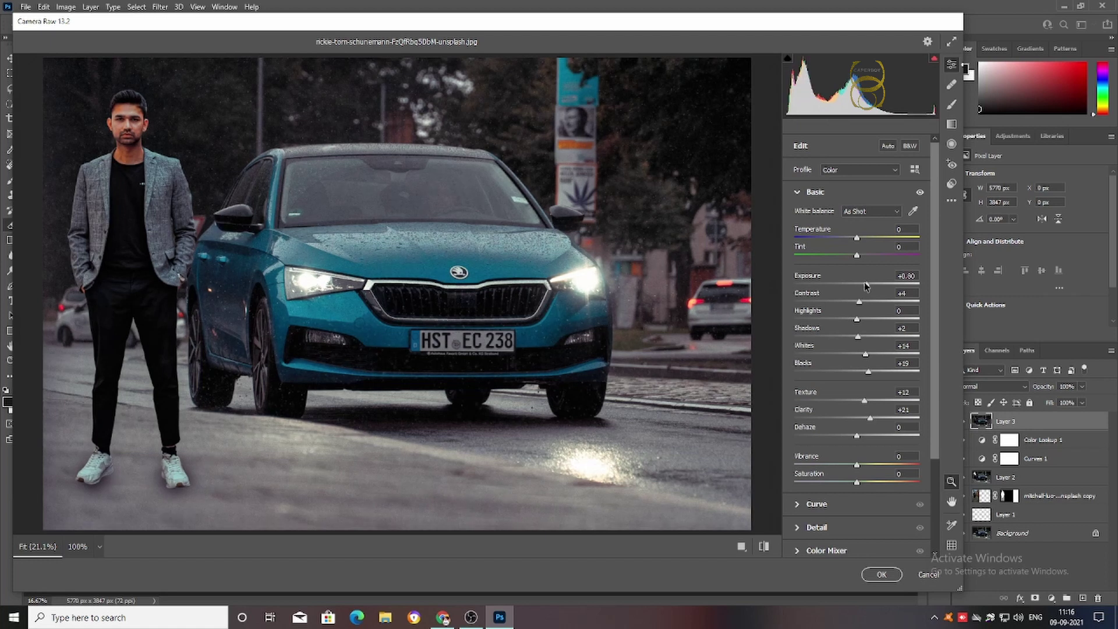
Adjust the tint, warm the temperature, and apply the Camera Raw filter
key(Up)
key(Up)
key(Up)
key(Up)
key(Up)
key(Up)
key(Up)
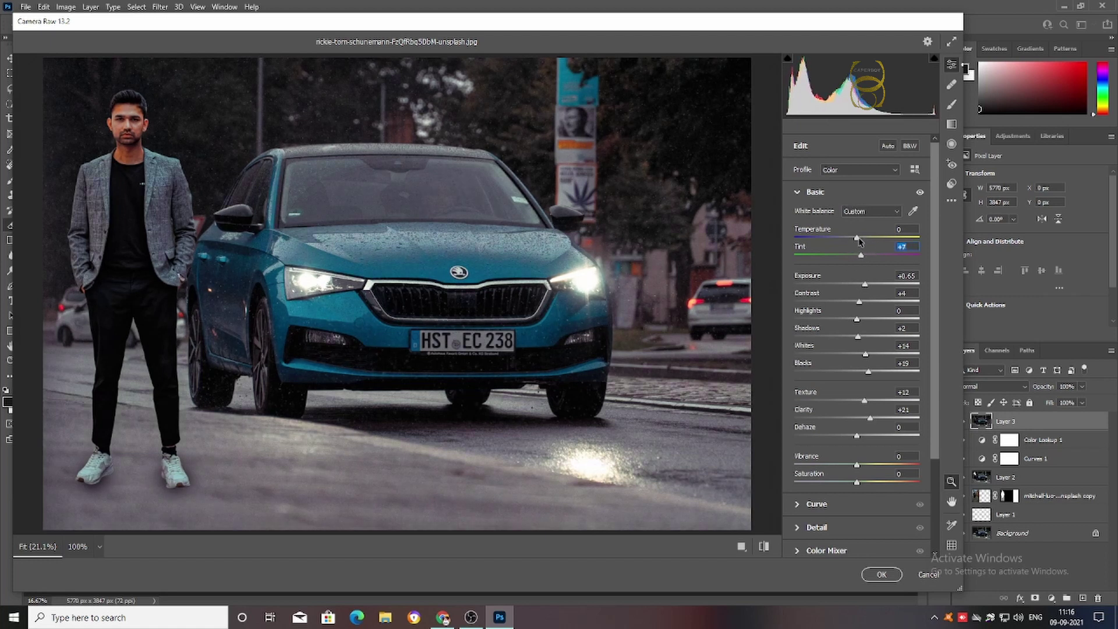
key(Down)
drag(855, 235, 855, 236)
click(952, 201)
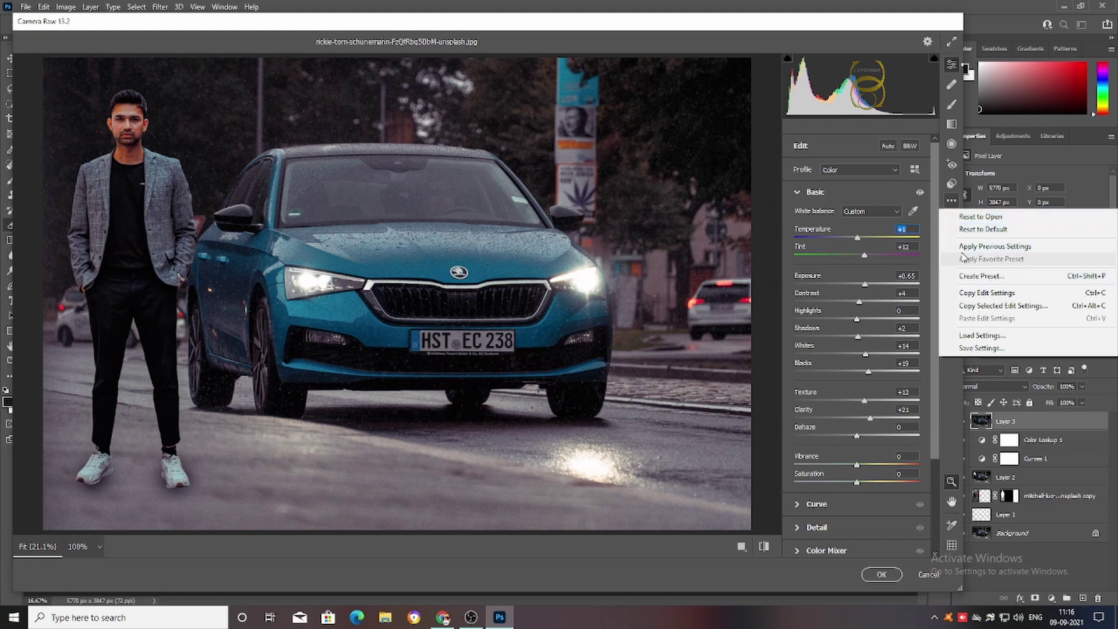
click(952, 69)
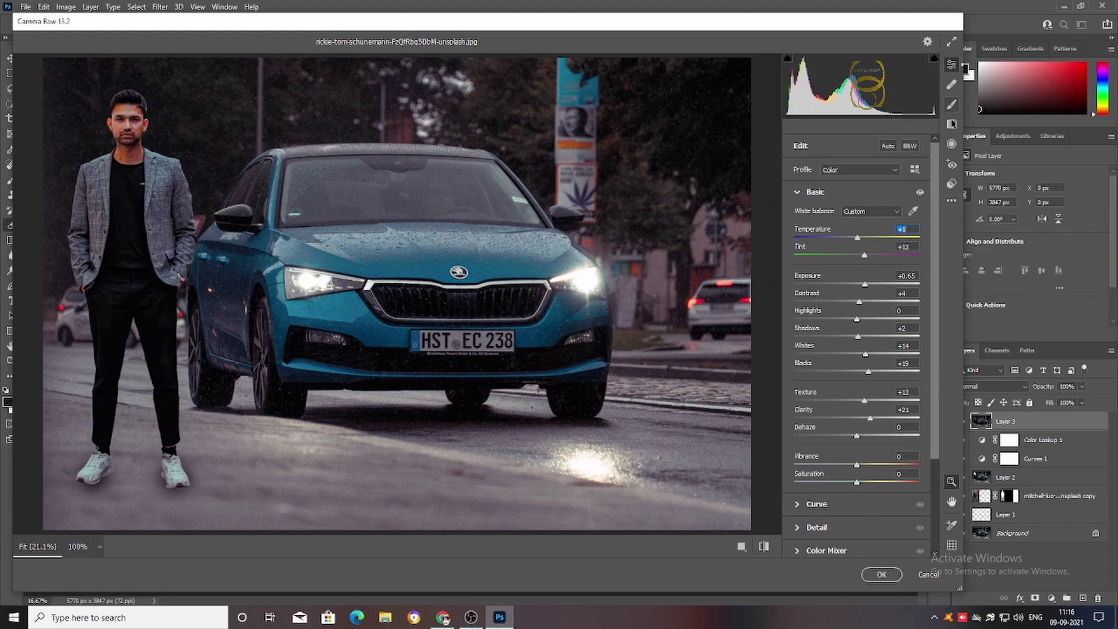
click(883, 575)
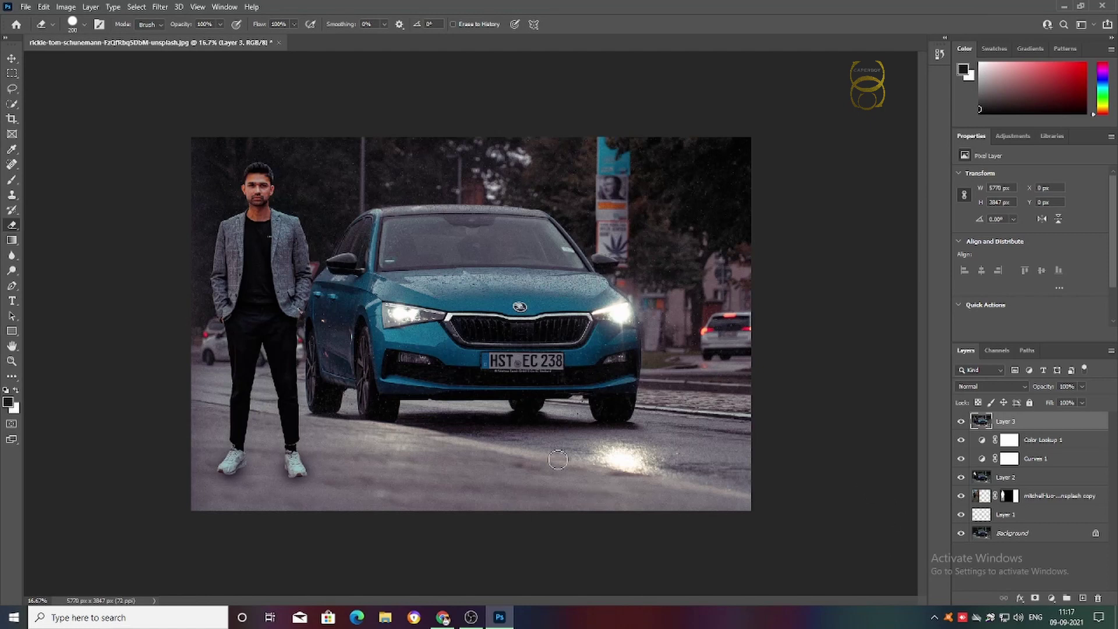
Toggle the Camera Raw layer, Layer 2 and background visibility to compare the result
click(1036, 479)
click(962, 477)
click(962, 477)
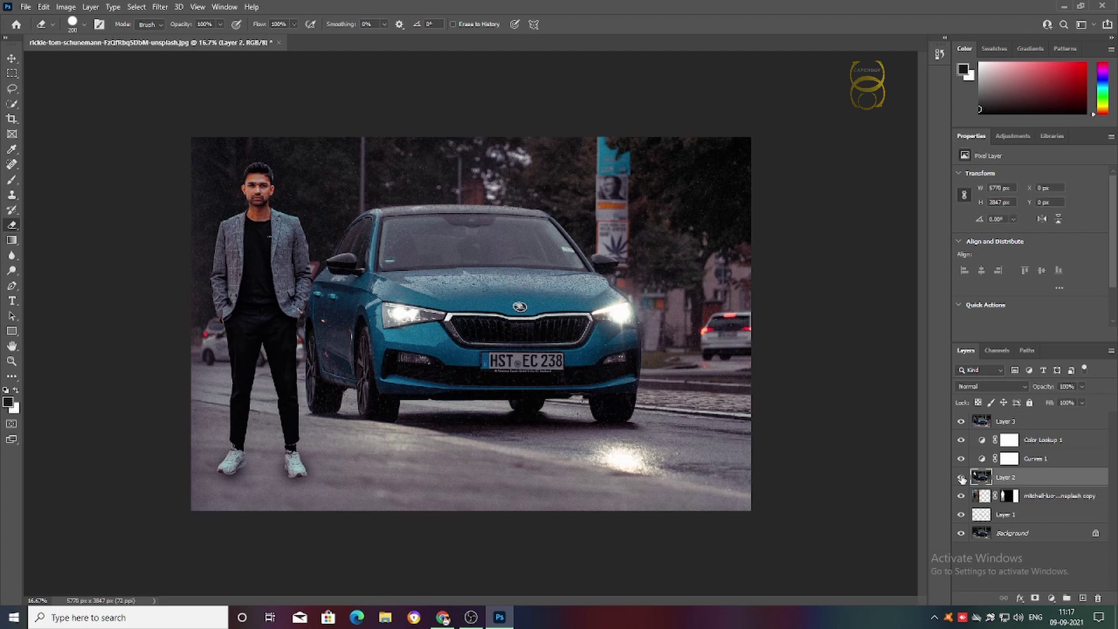
click(962, 421)
click(962, 478)
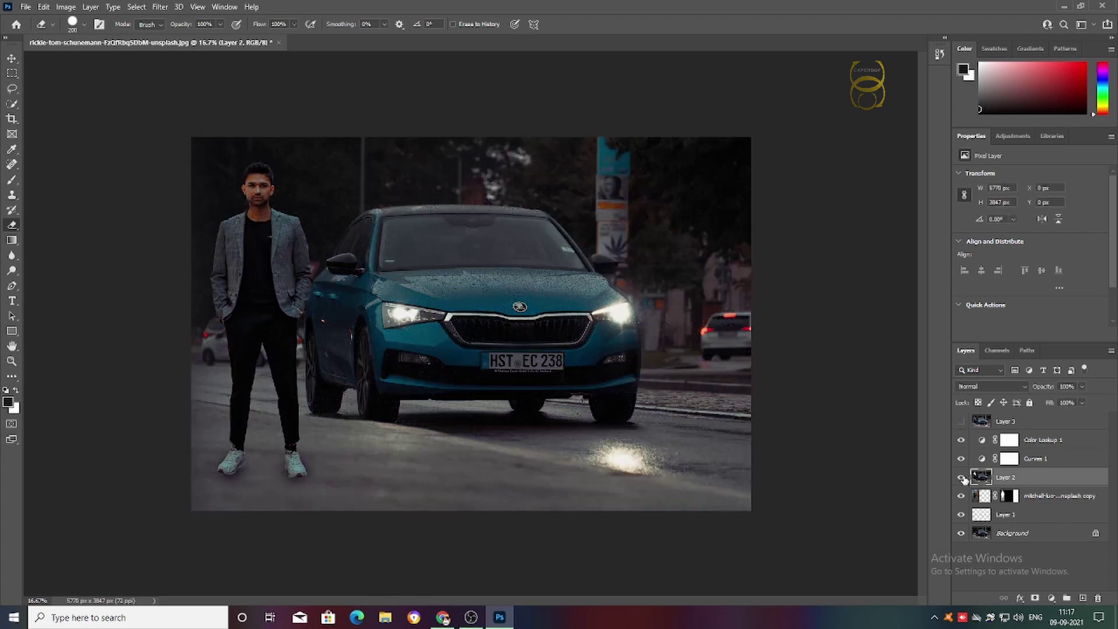
click(962, 533)
click(962, 533)
click(962, 495)
click(962, 421)
Delete the Camera Raw merged layer and make the Background street photo active
click(998, 421)
key(Delete)
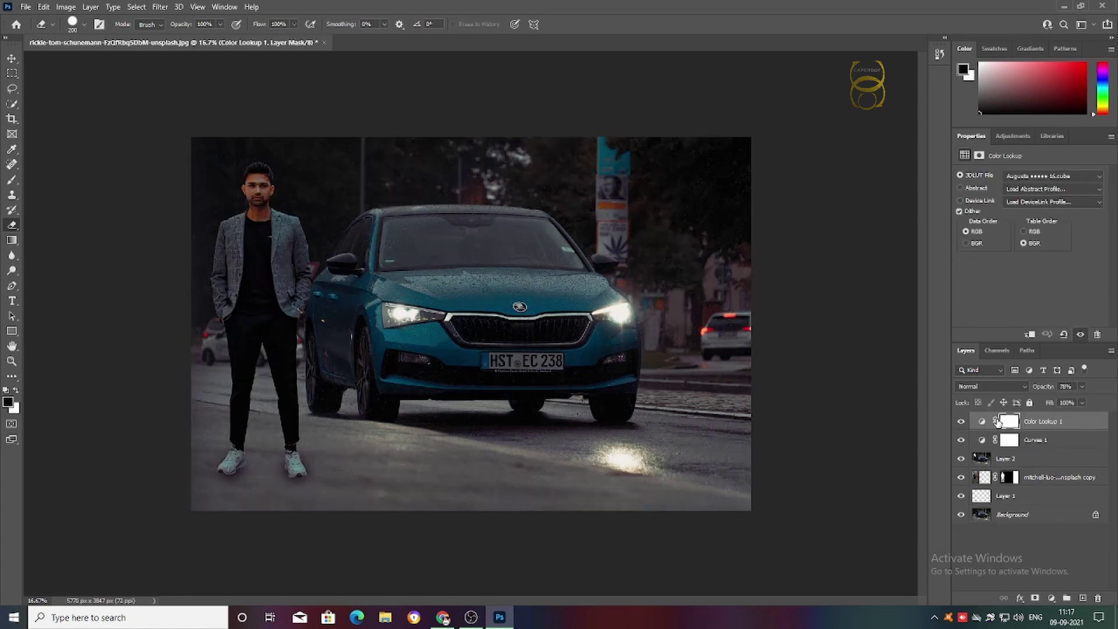
click(962, 477)
click(963, 478)
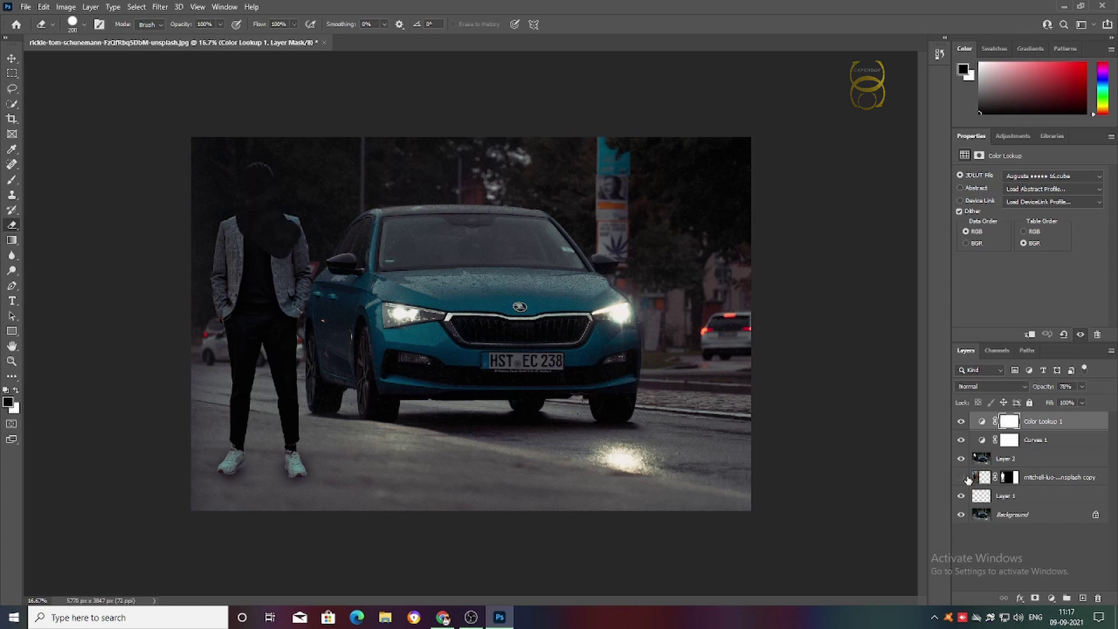
click(1001, 459)
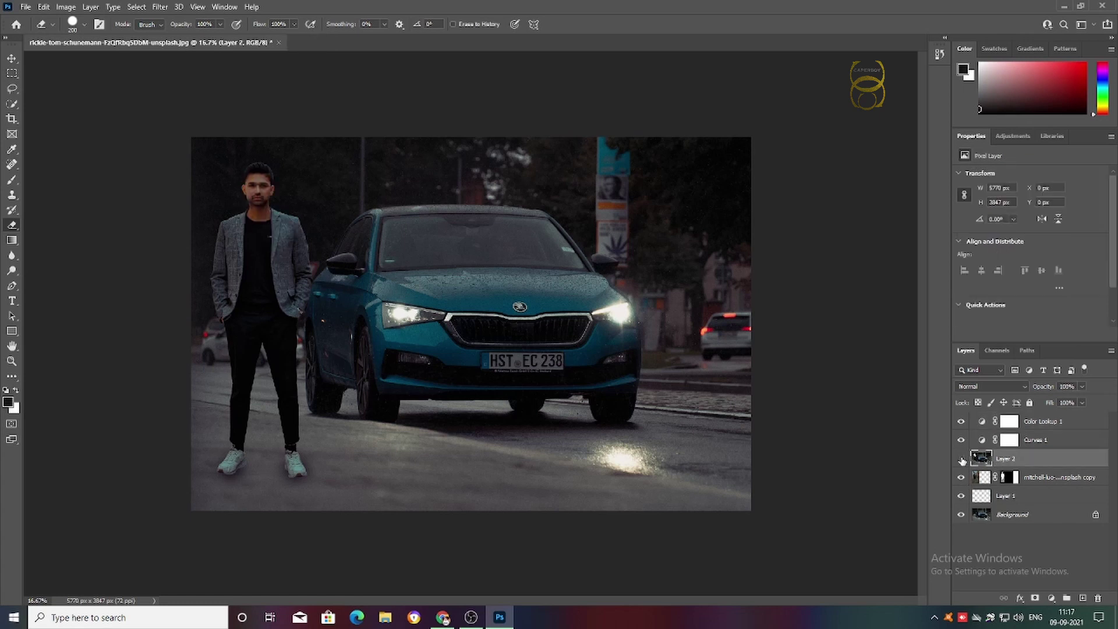
click(988, 514)
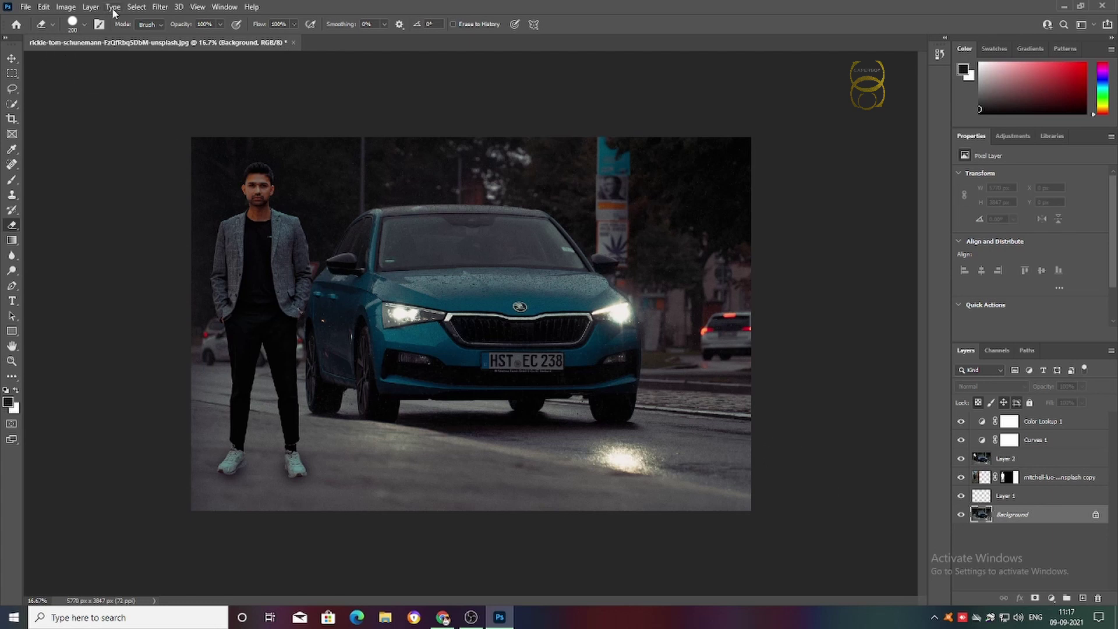
Apply a Gaussian Blur of about 1 px radius to the Background street photo
click(176, 8)
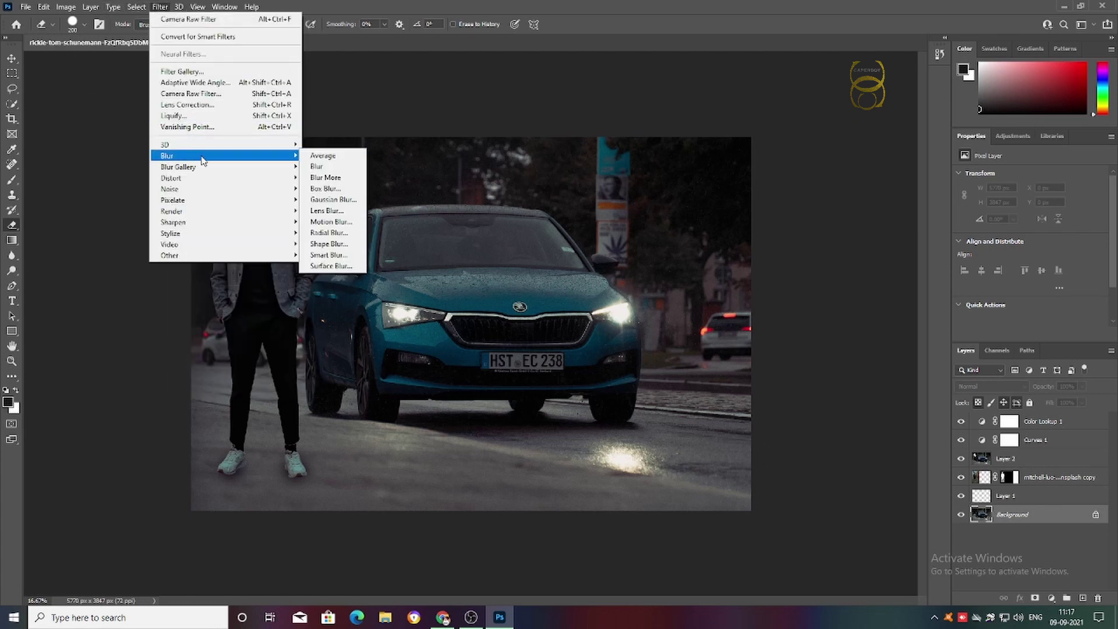
click(337, 200)
drag(620, 361, 604, 361)
mouse_move(670, 309)
mouse_down()
mouse_move(676, 268)
mouse_move(674, 304)
mouse_up()
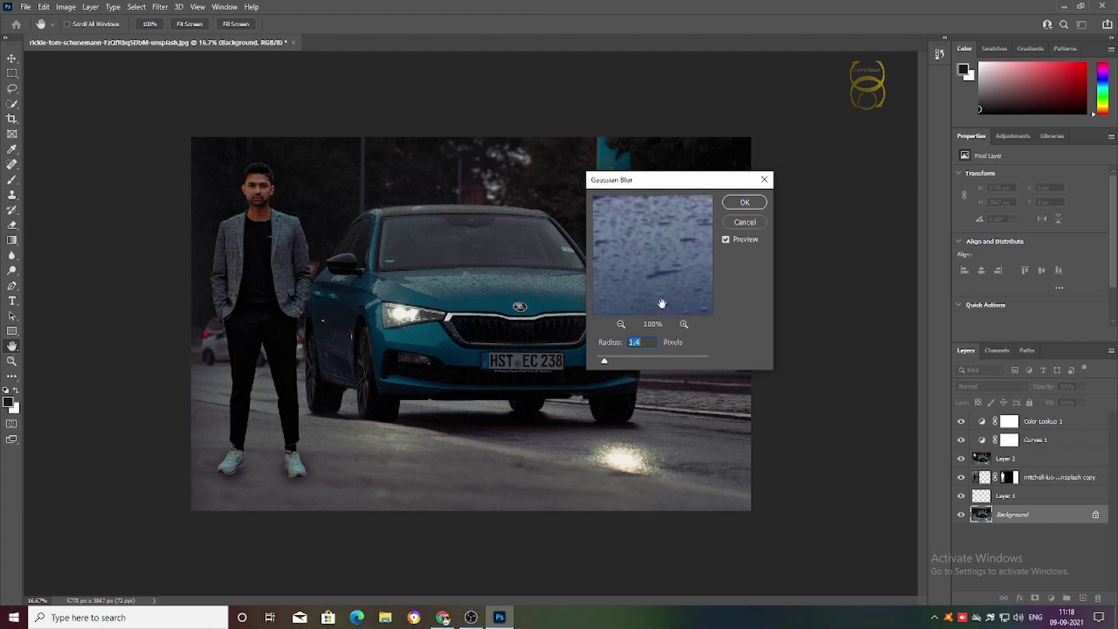
drag(630, 361, 606, 363)
drag(645, 300, 676, 312)
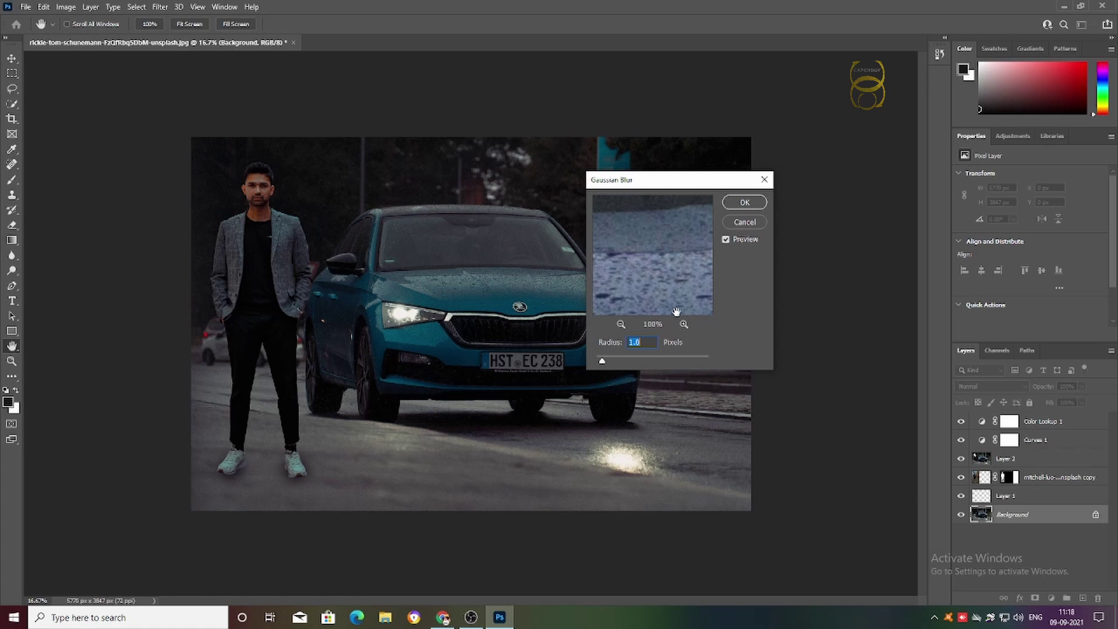
click(745, 202)
key(e)
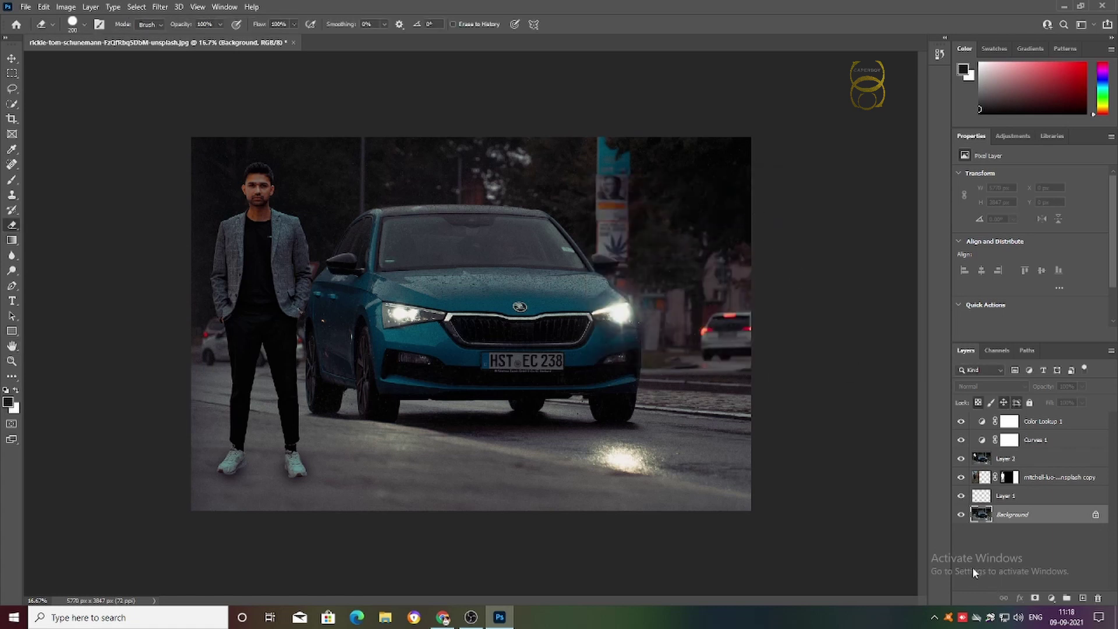
Toggle the background and cutout layers' visibility to inspect the man's cutout edges
click(962, 515)
click(962, 515)
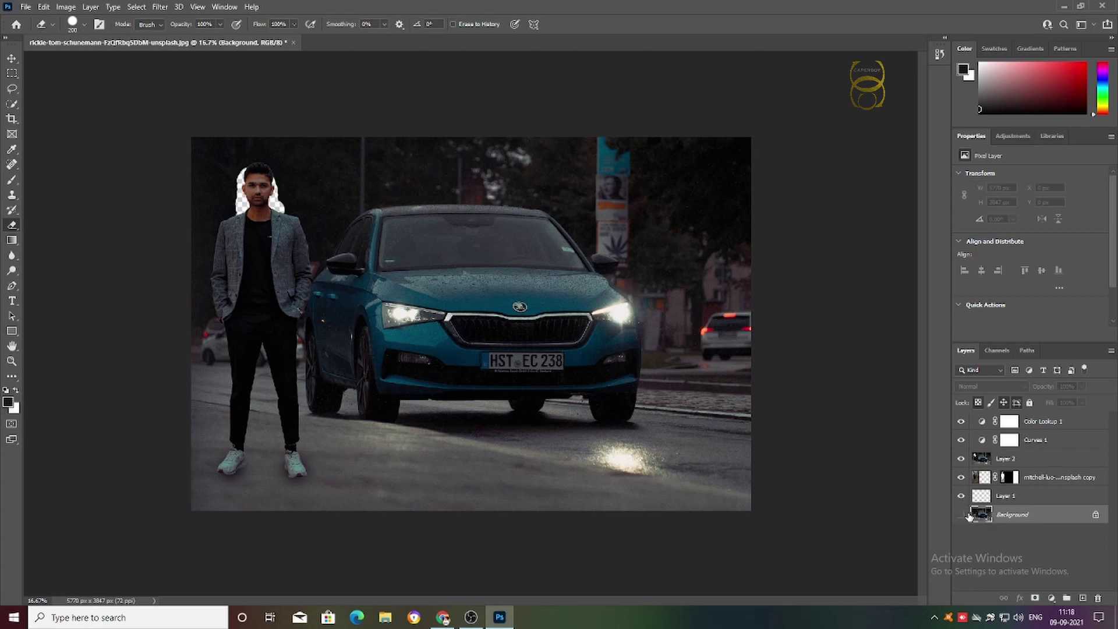
click(962, 515)
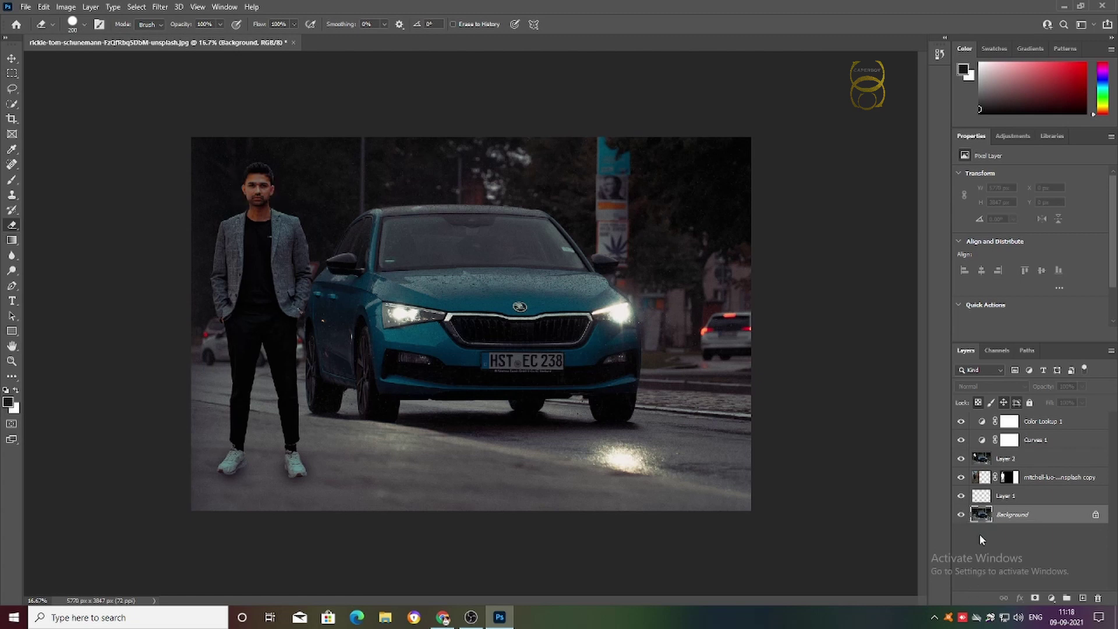
click(999, 497)
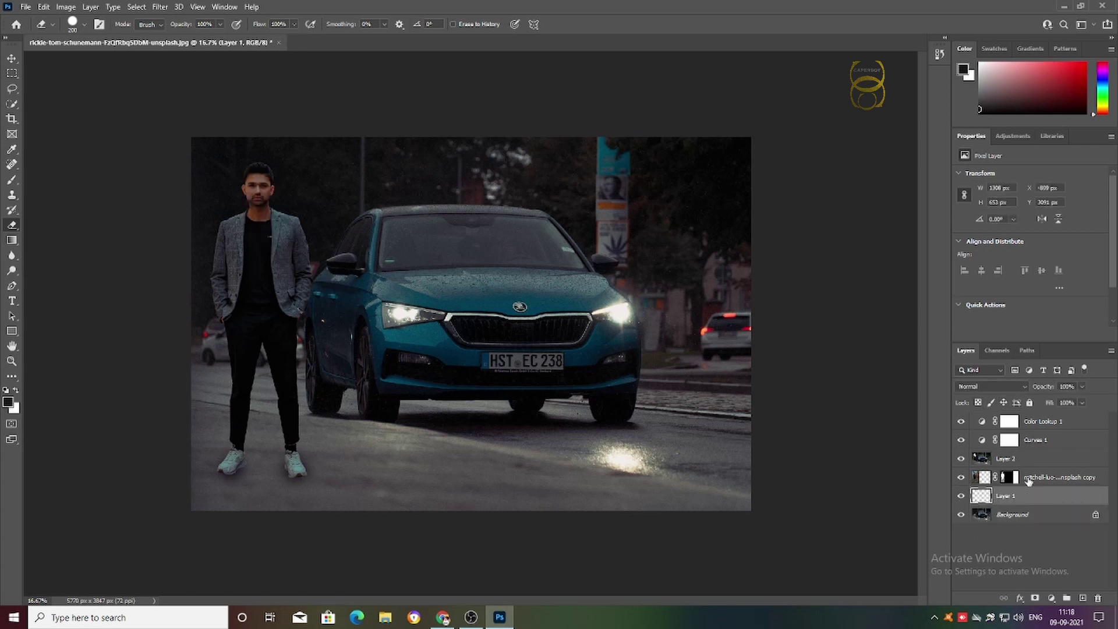
click(1029, 478)
click(961, 477)
click(961, 477)
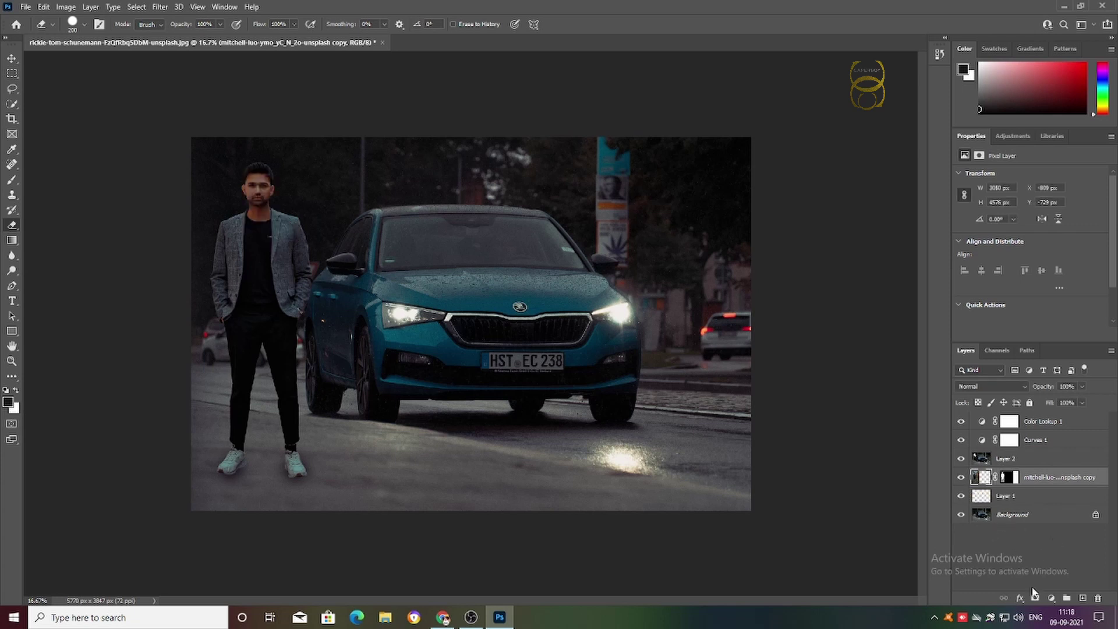
click(1007, 523)
click(961, 496)
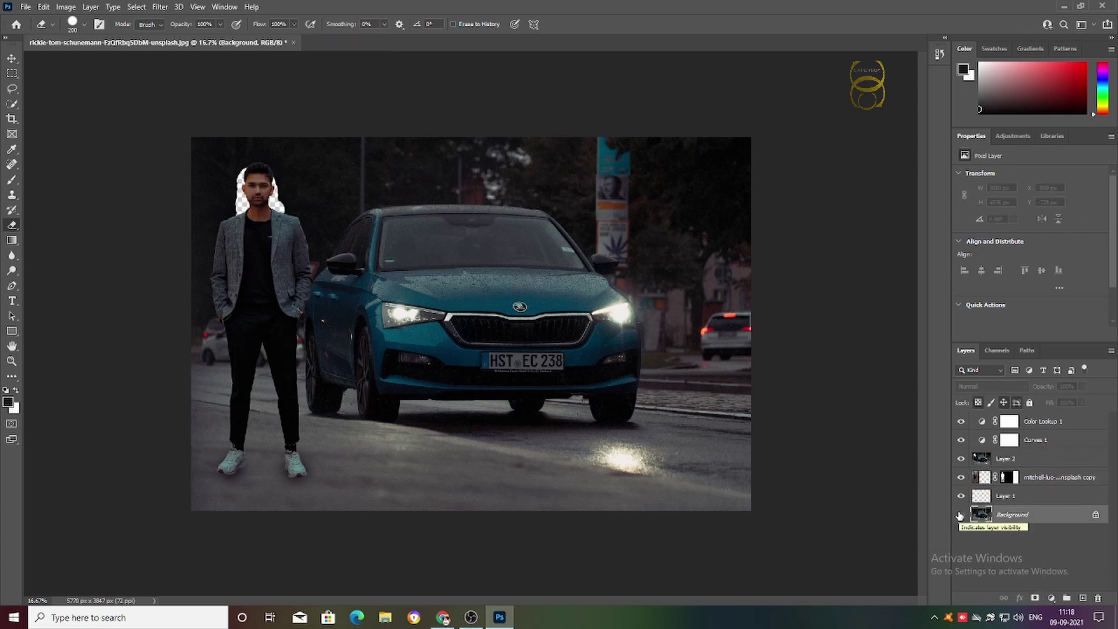
click(961, 496)
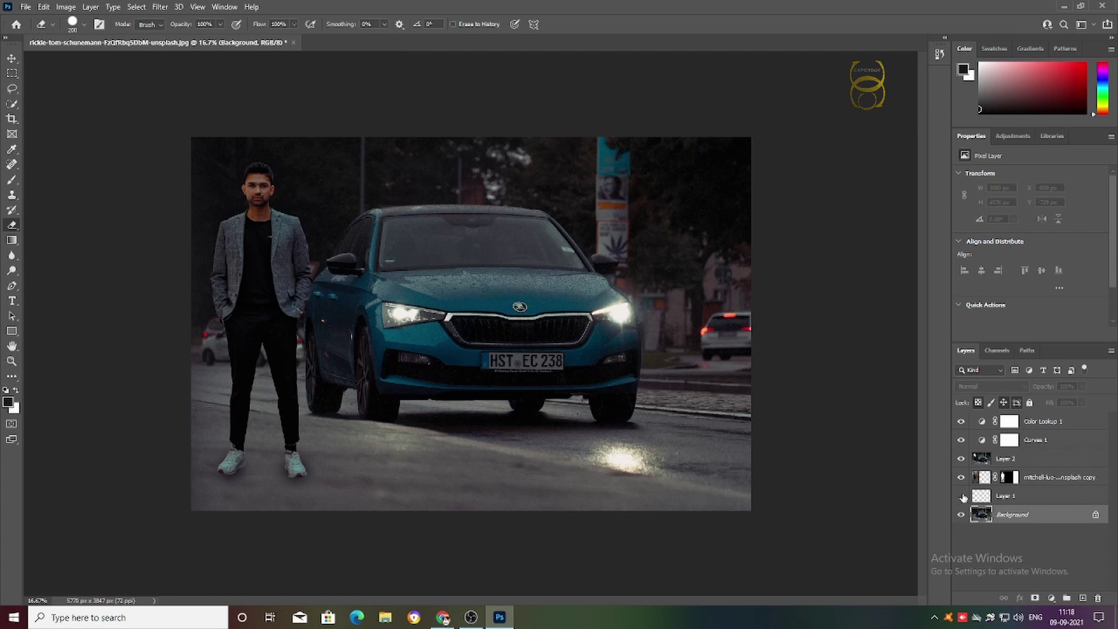
Make Layer 2 visible, then select it and delete it from the stack
click(991, 421)
click(990, 458)
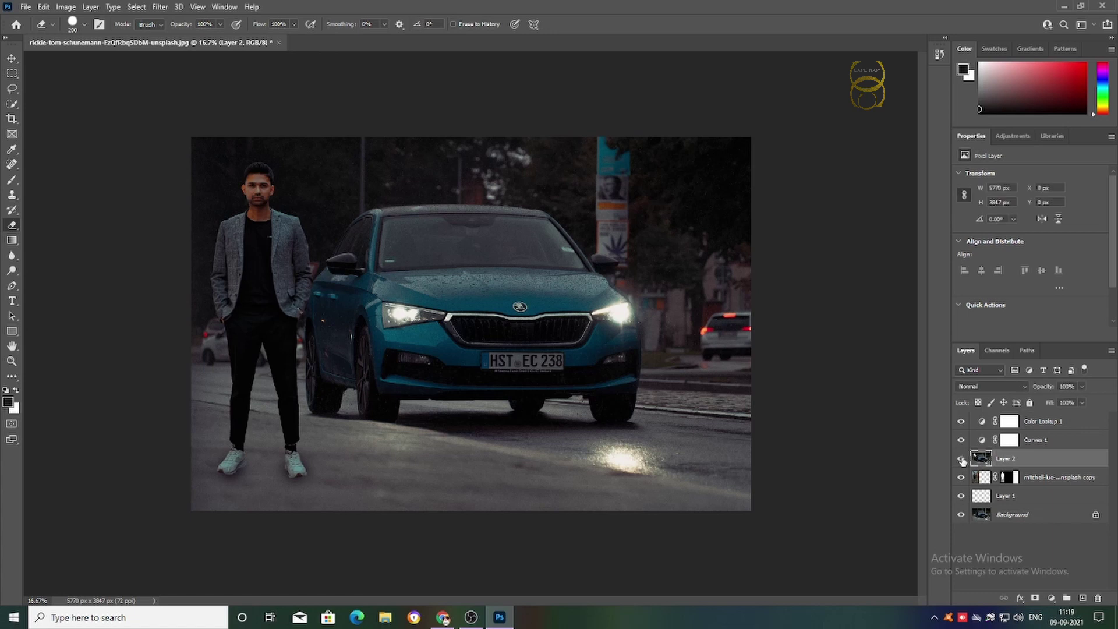
click(962, 459)
click(1051, 604)
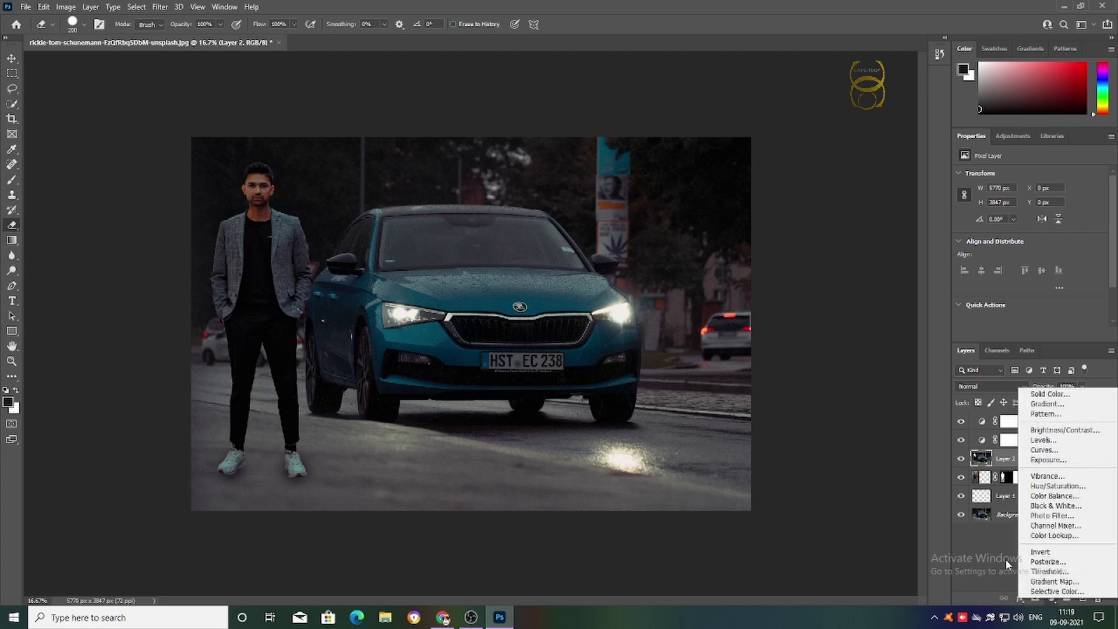
click(1006, 560)
click(1005, 520)
click(988, 465)
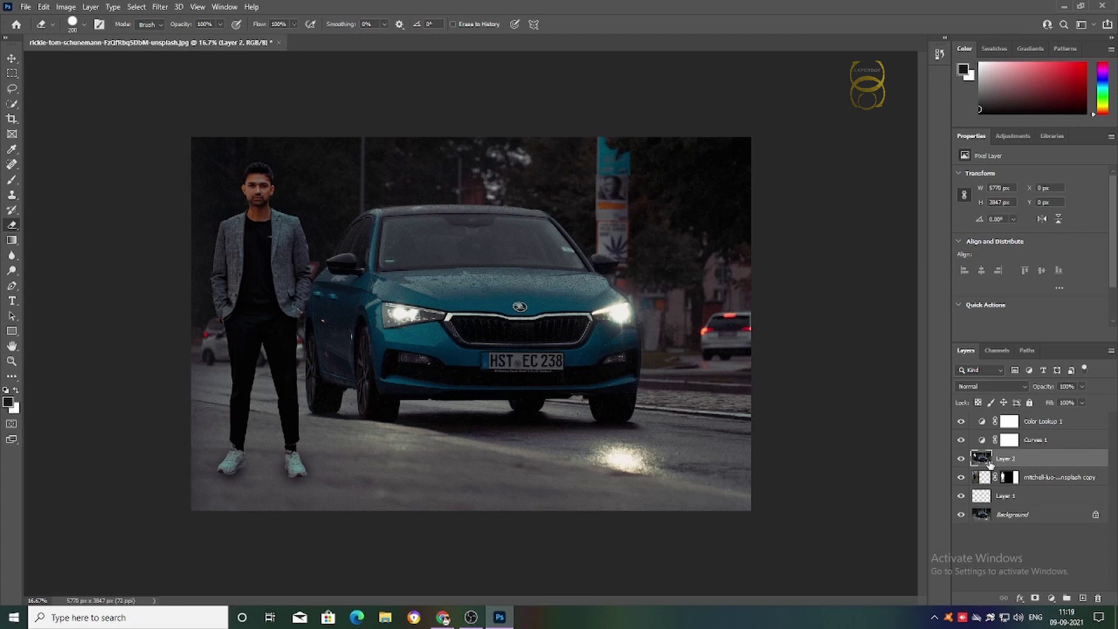
key(Delete)
Hide the background and preview a Gaussian Blur on the man's cutout without keeping it
click(962, 496)
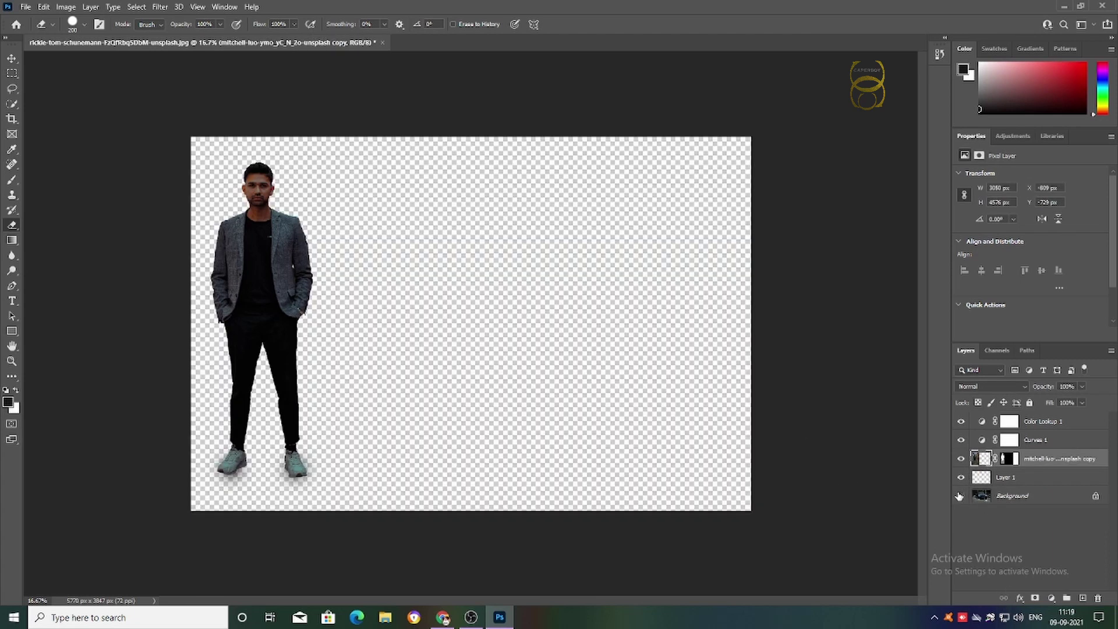
click(158, 7)
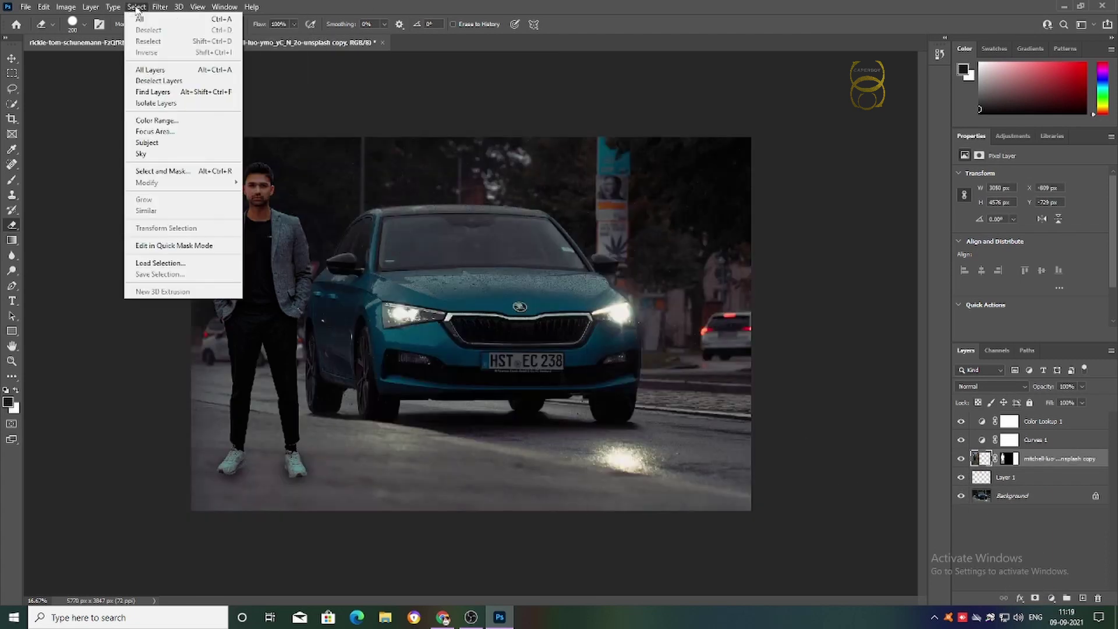
mouse_move(167, 156)
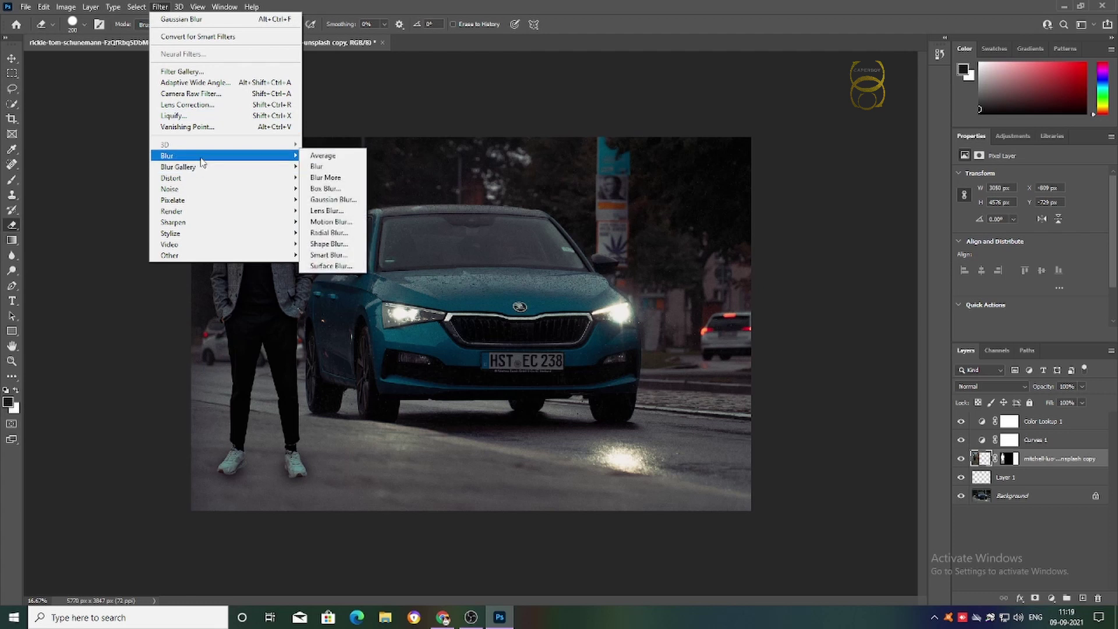
click(345, 200)
drag(602, 361, 673, 362)
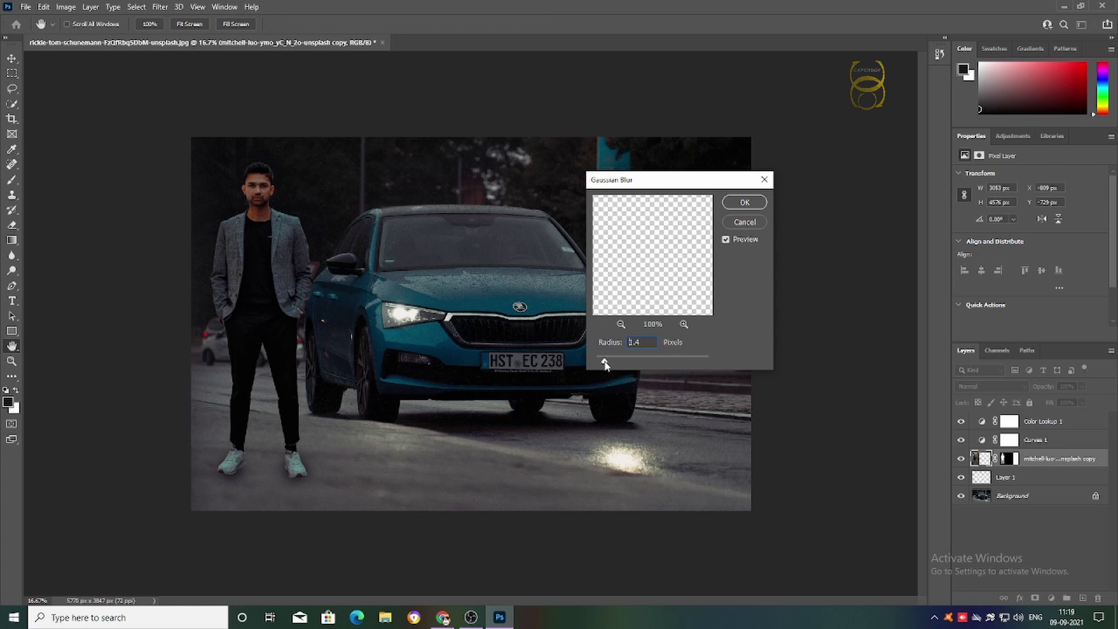
click(745, 202)
Blur the Background photo with a Gaussian radius of about 2 px and compare the result
click(1014, 495)
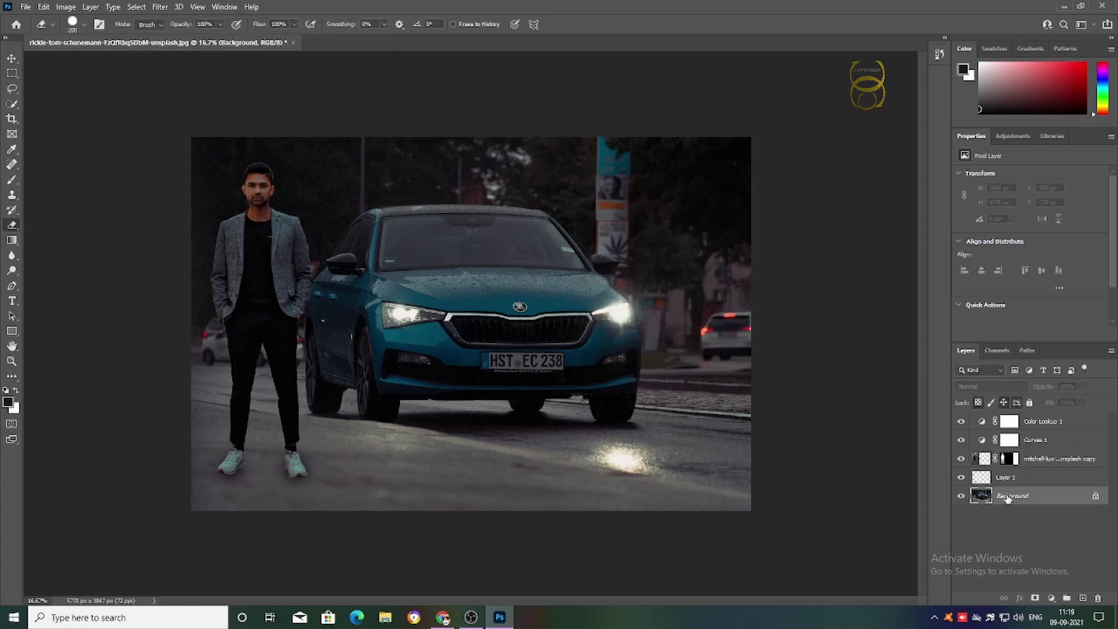
click(160, 7)
click(326, 200)
drag(609, 363, 609, 361)
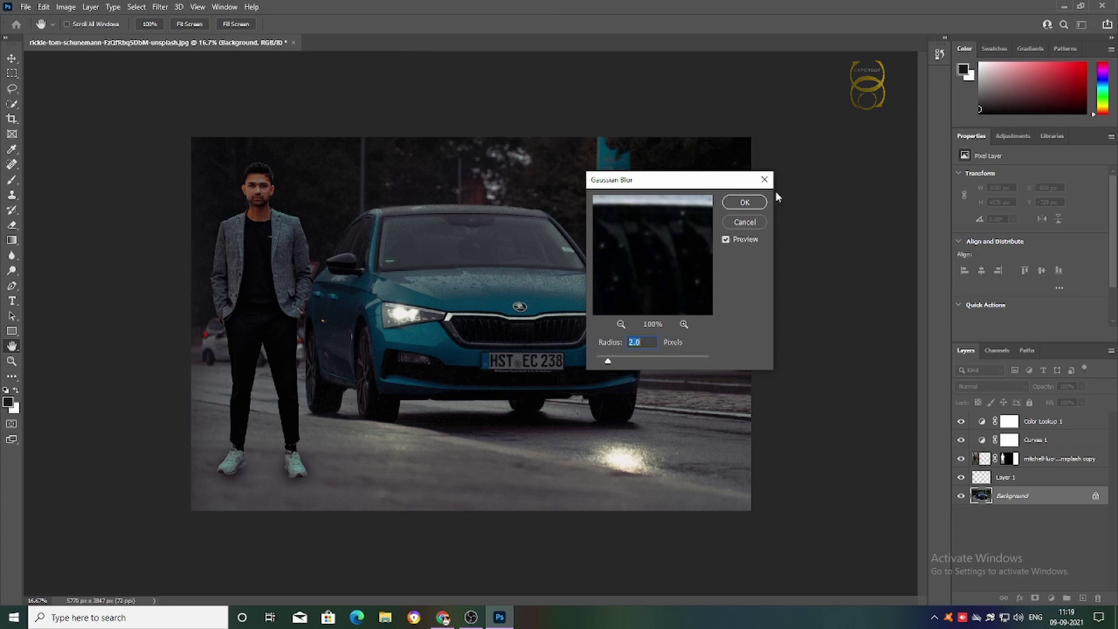
click(746, 202)
key(e)
click(962, 497)
click(963, 477)
click(963, 478)
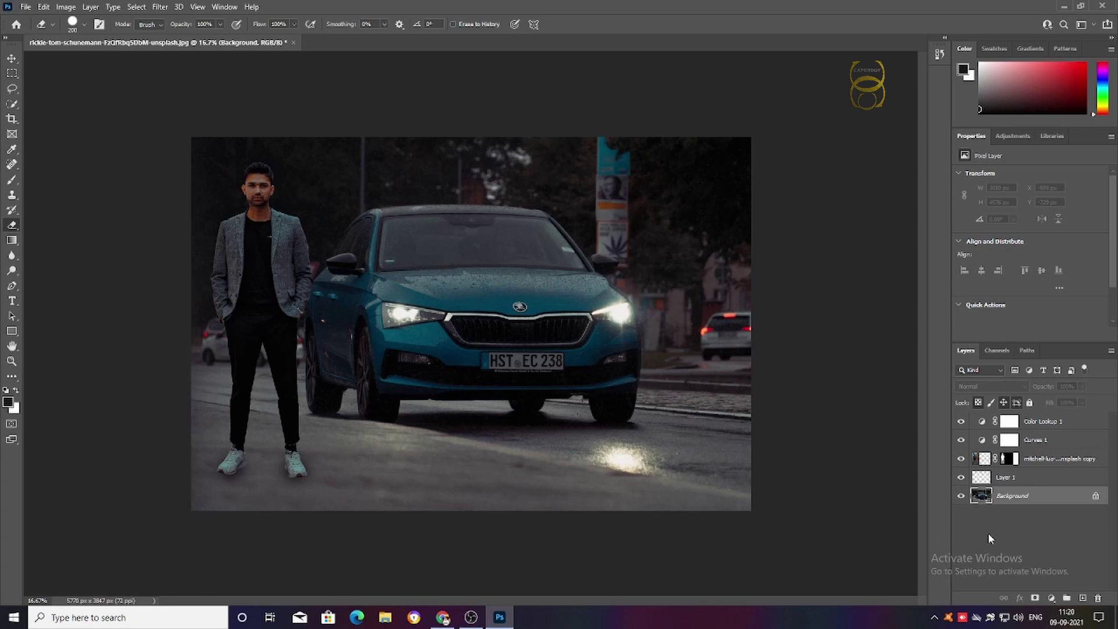
click(962, 460)
click(962, 460)
click(961, 441)
click(961, 440)
click(961, 421)
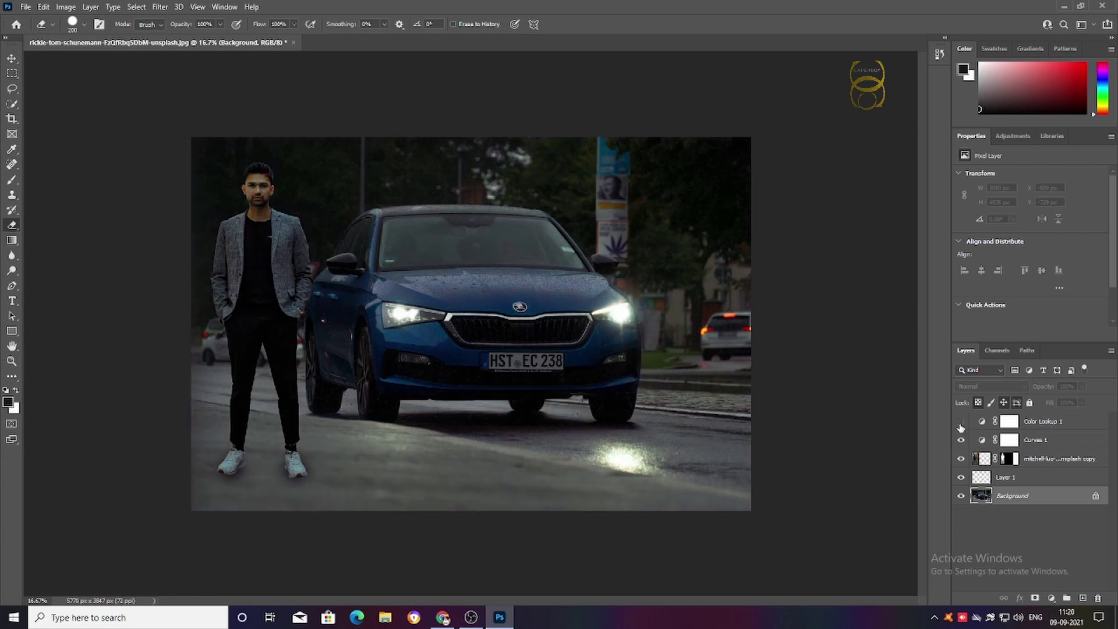
click(961, 495)
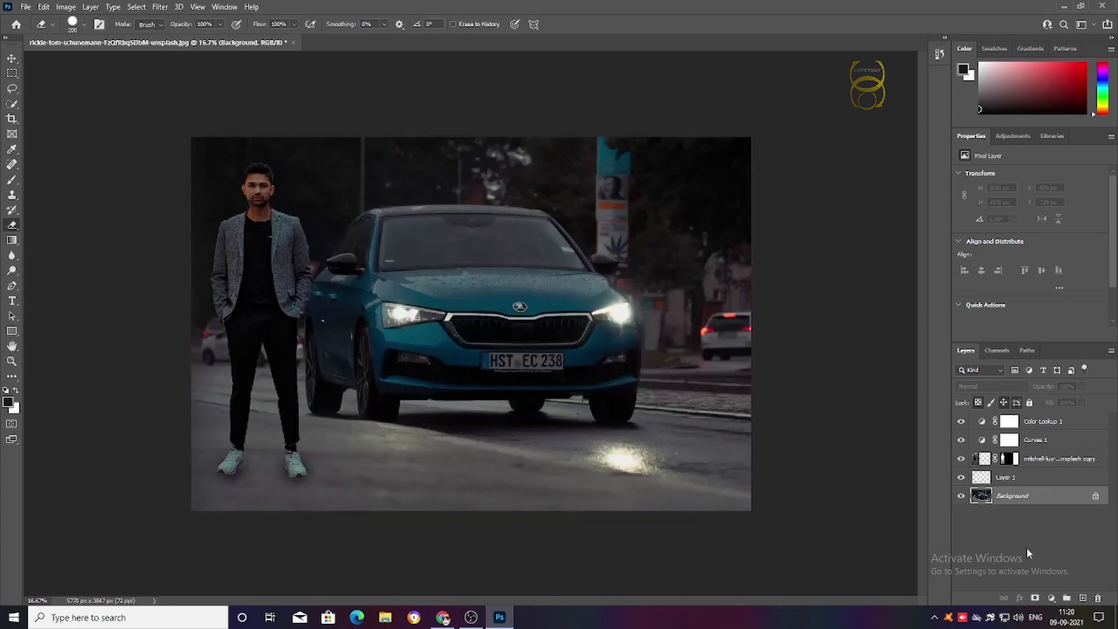
click(1053, 598)
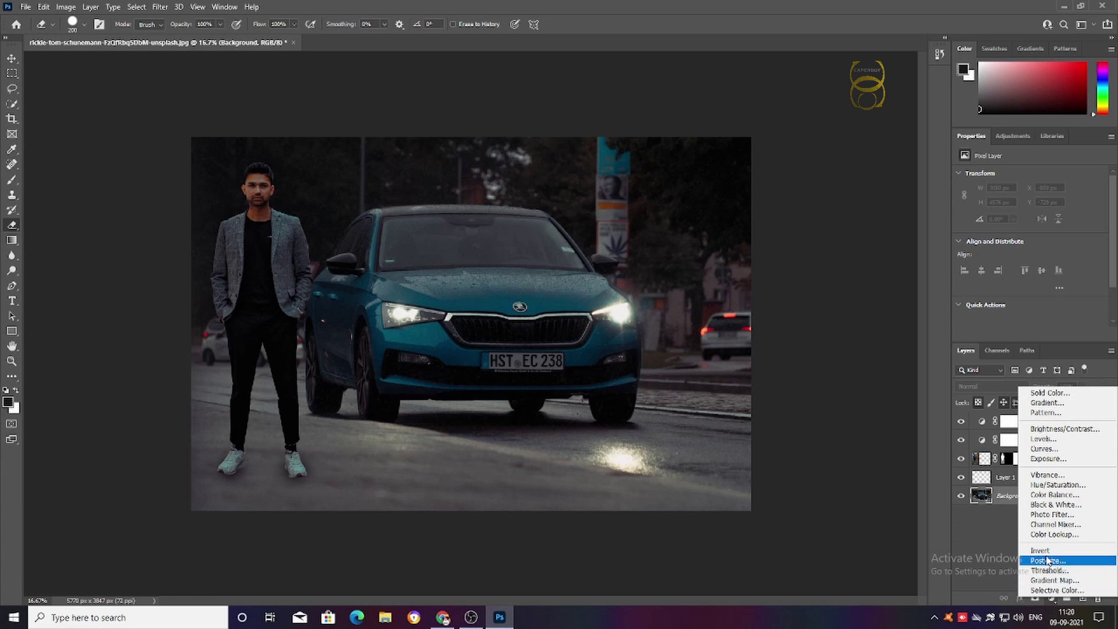
click(990, 551)
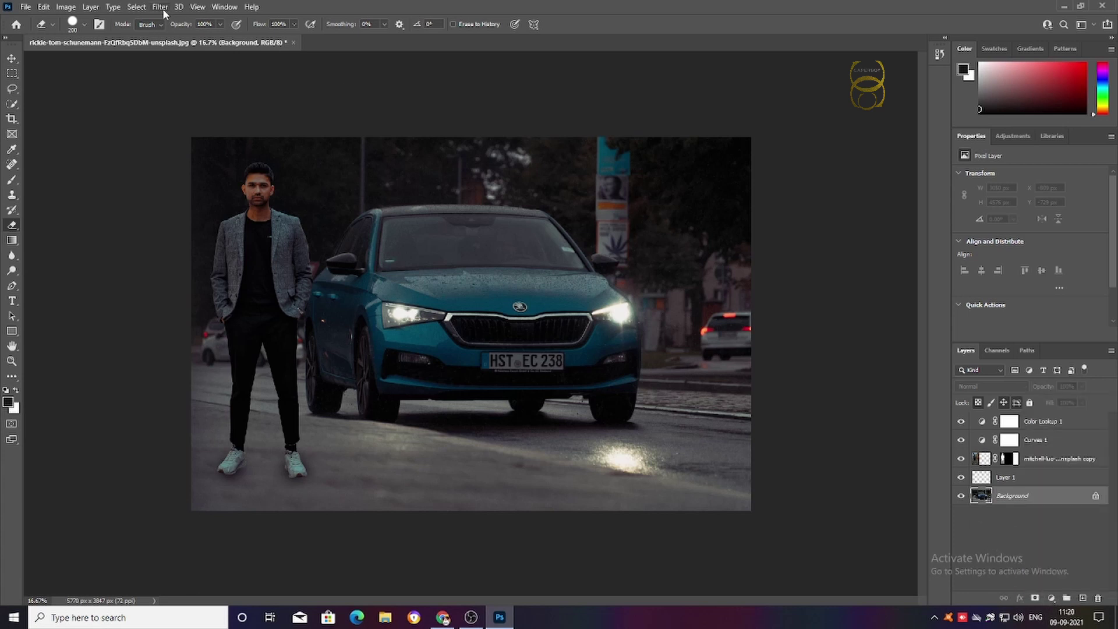
Apply a Tilt-Shift blur to the Background, tilting the focus band slightly and lowering it onto the road
click(160, 7)
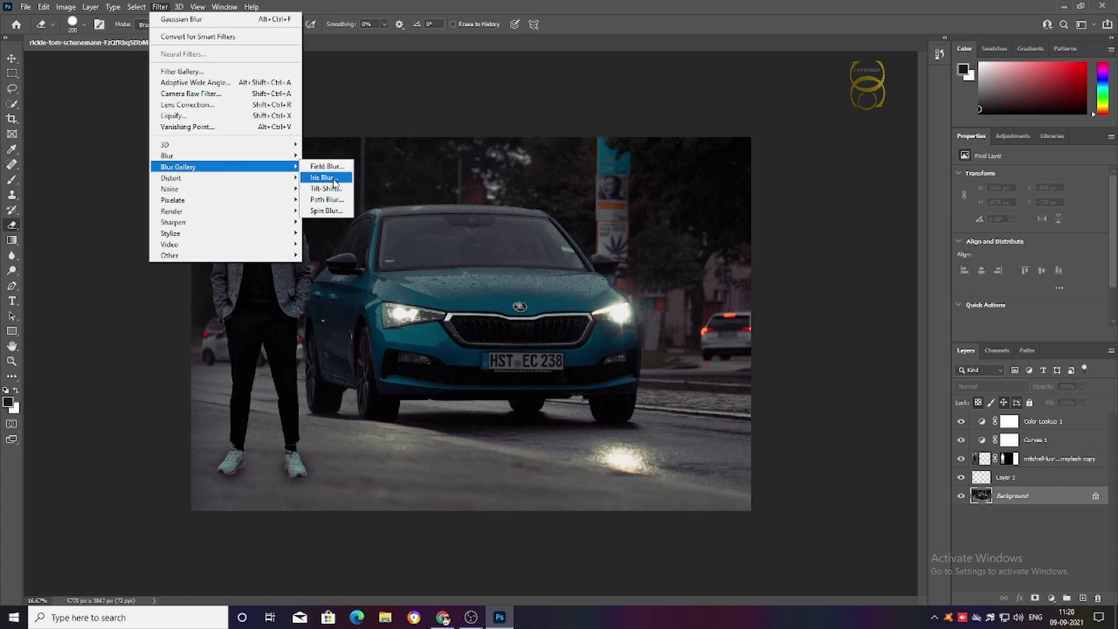
click(327, 188)
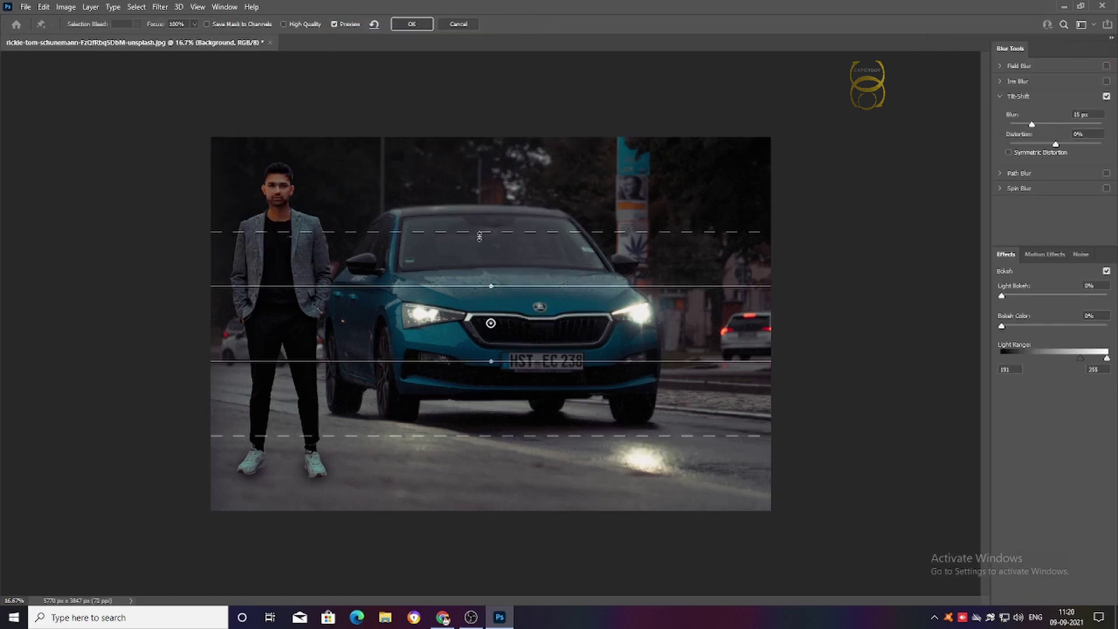
mouse_move(486, 289)
mouse_down()
mouse_move(494, 307)
mouse_move(494, 287)
mouse_up()
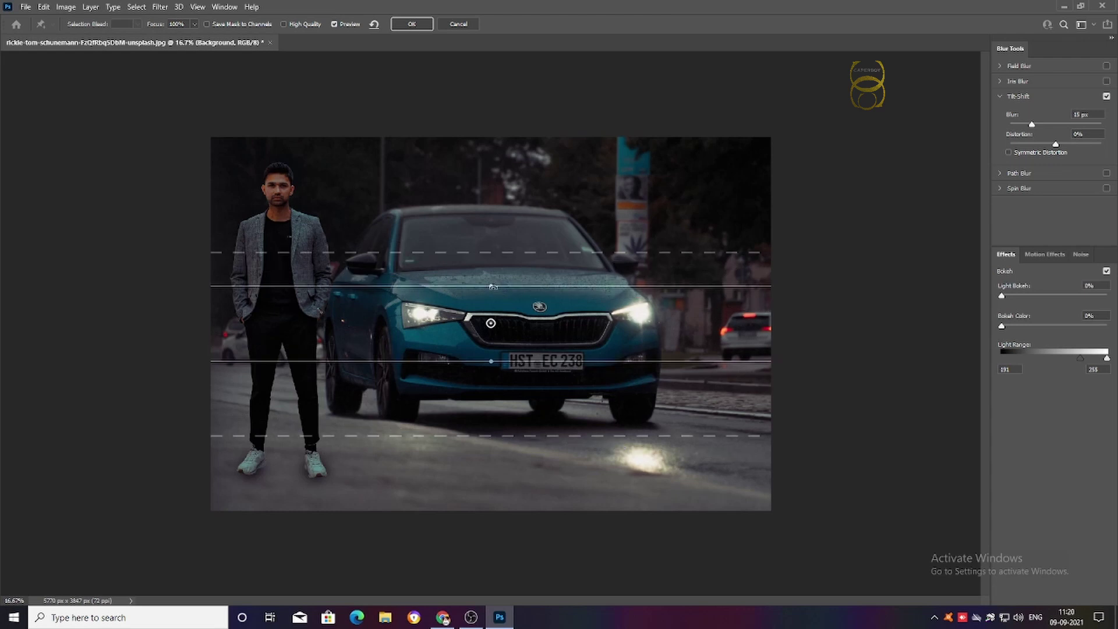
drag(491, 323, 489, 426)
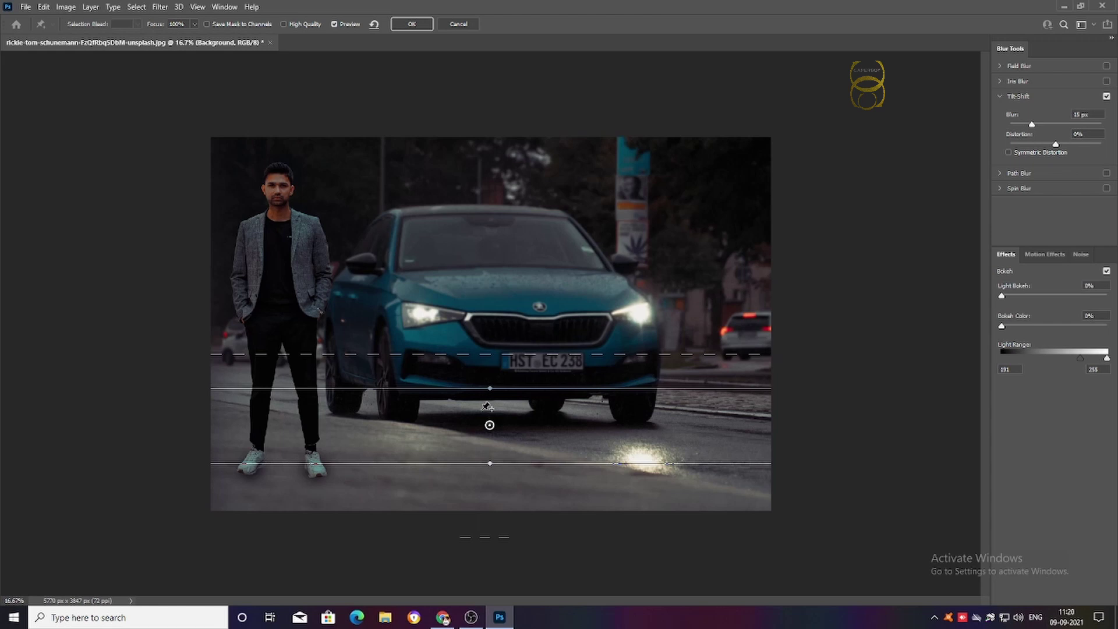
drag(490, 425, 492, 437)
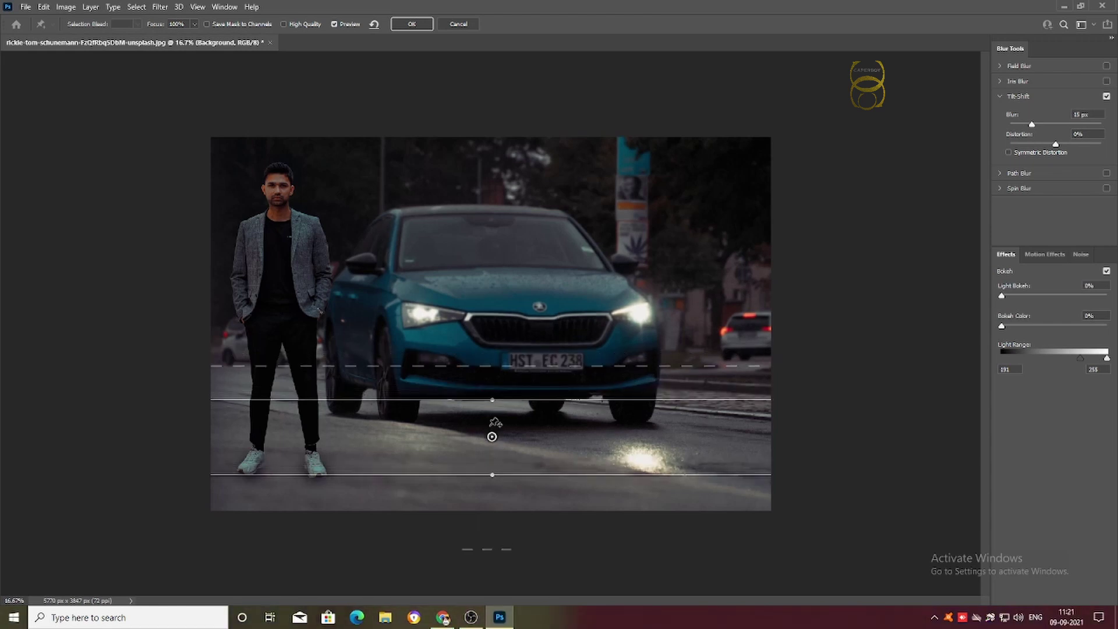
click(412, 24)
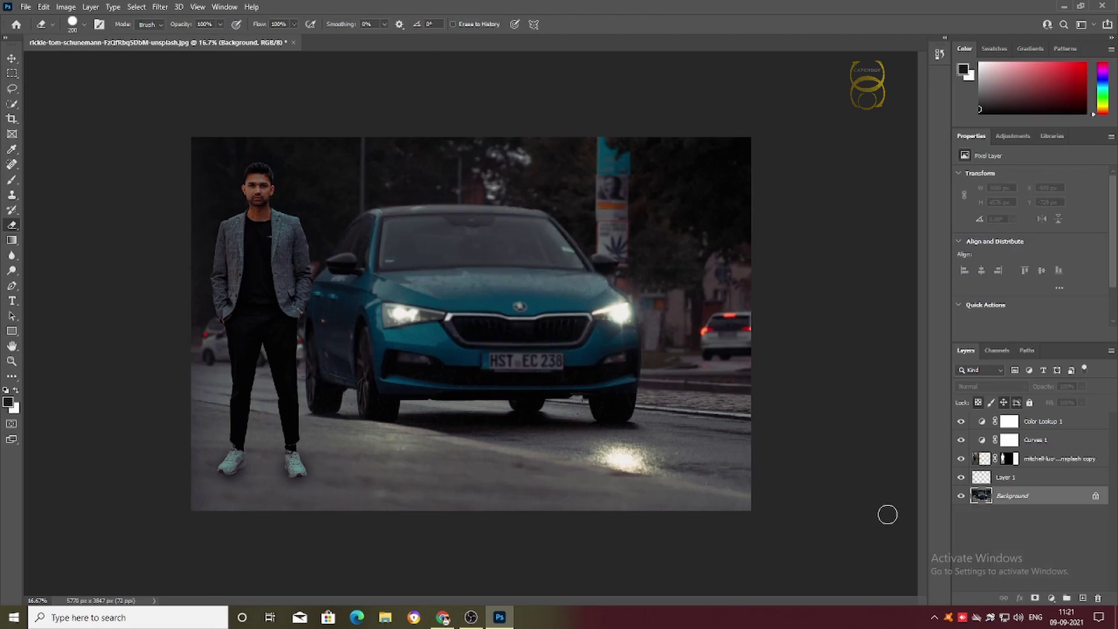
Add a Color Balance adjustment shifting the midtones away from green and blue
click(961, 497)
click(961, 497)
click(1051, 598)
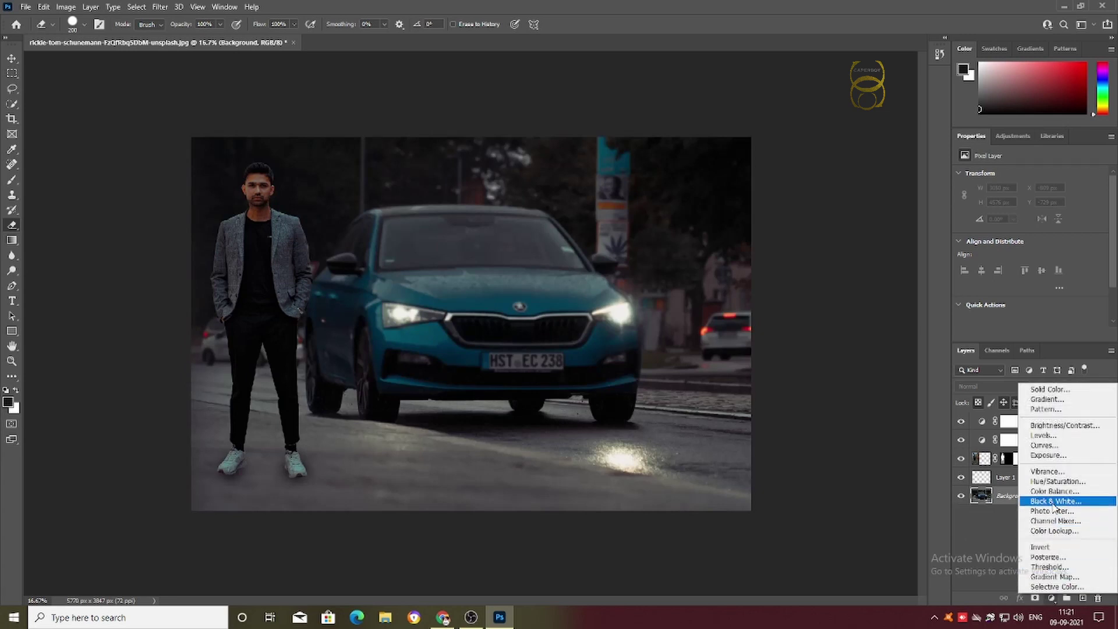
click(1035, 492)
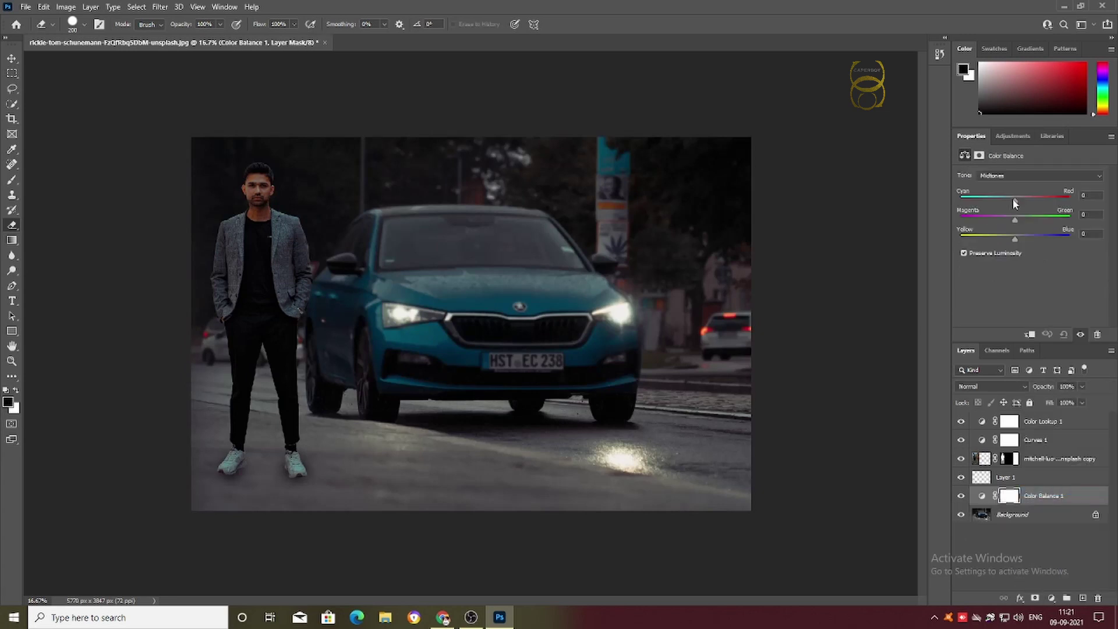
drag(1022, 220, 1013, 239)
Add a Brightness/Contrast adjustment above Color Balance with brightness and contrast slightly raised
click(1031, 421)
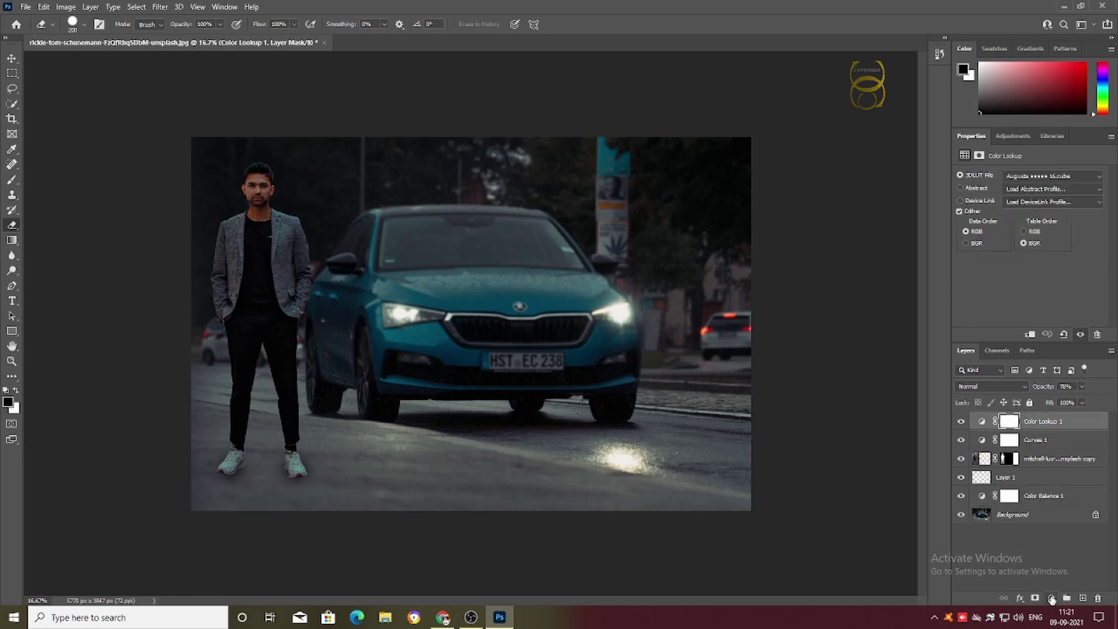
click(1051, 598)
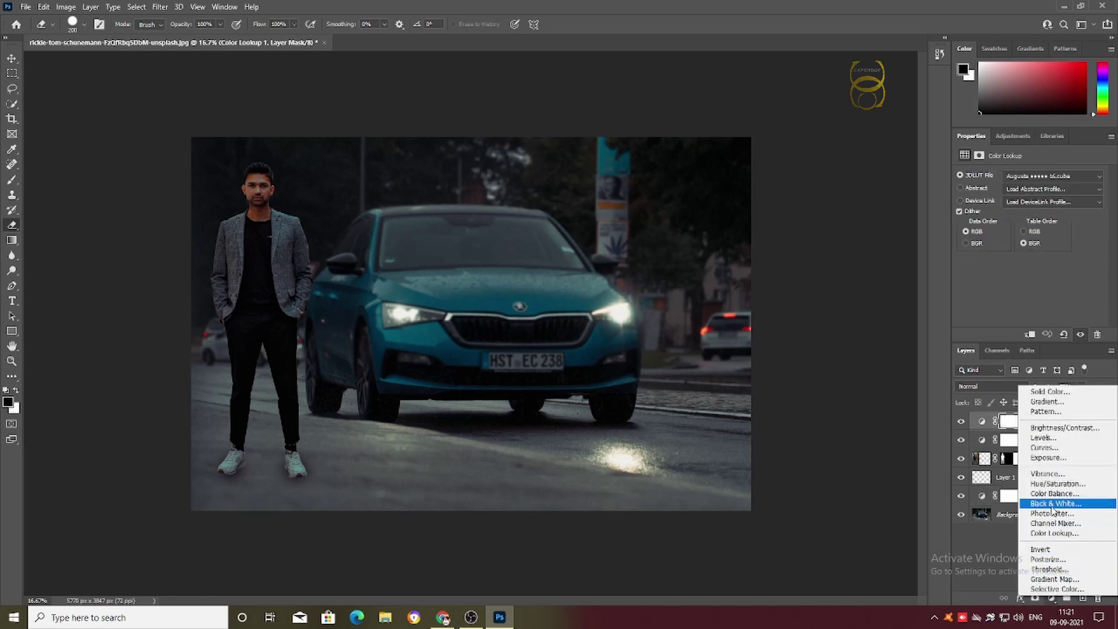
key(Escape)
click(1008, 495)
click(1051, 598)
click(1064, 430)
drag(1030, 207, 1041, 231)
Add a Vibrance adjustment set to +6 at the top of the stack
click(1045, 556)
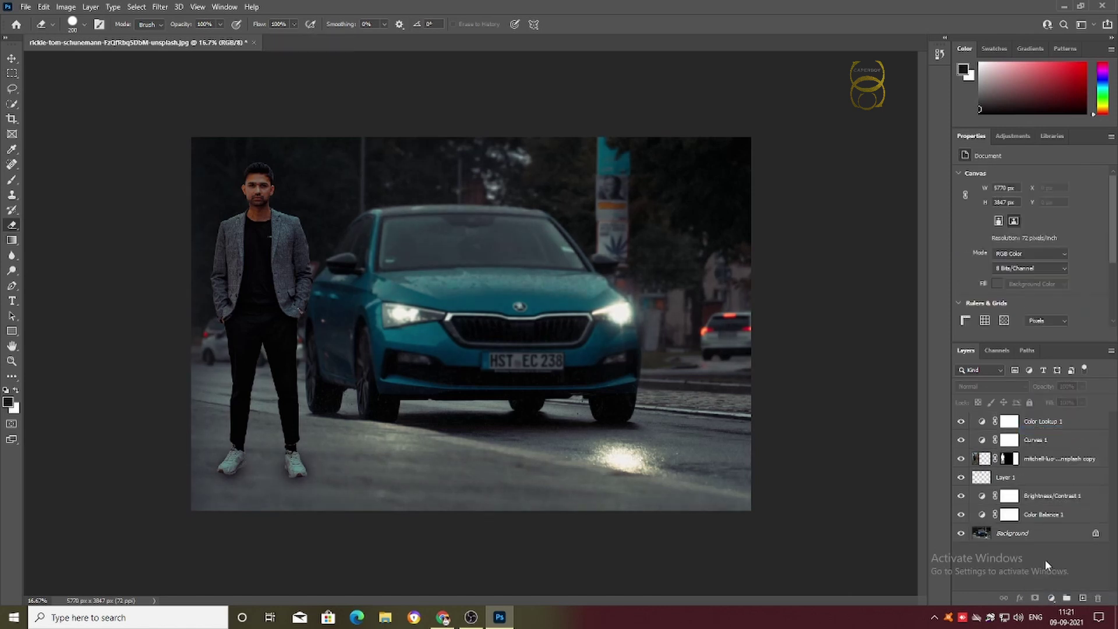
click(1052, 598)
click(1048, 476)
drag(1030, 190, 1028, 212)
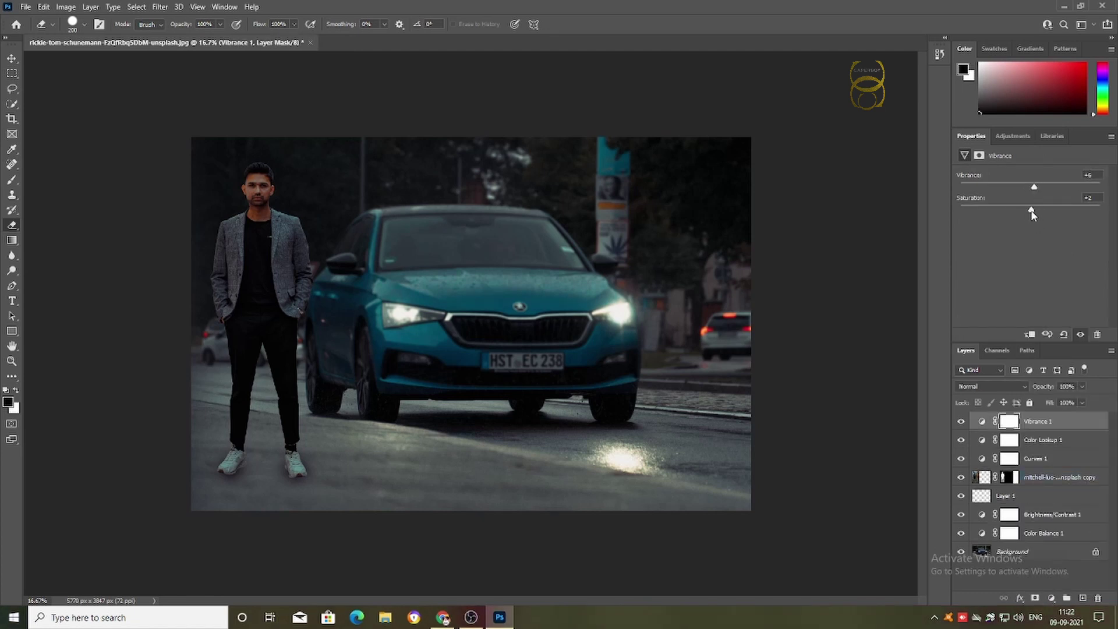
Add a second darkening Curves adjustment, then stamp everything visible into a new Layer 2
click(994, 579)
click(1051, 600)
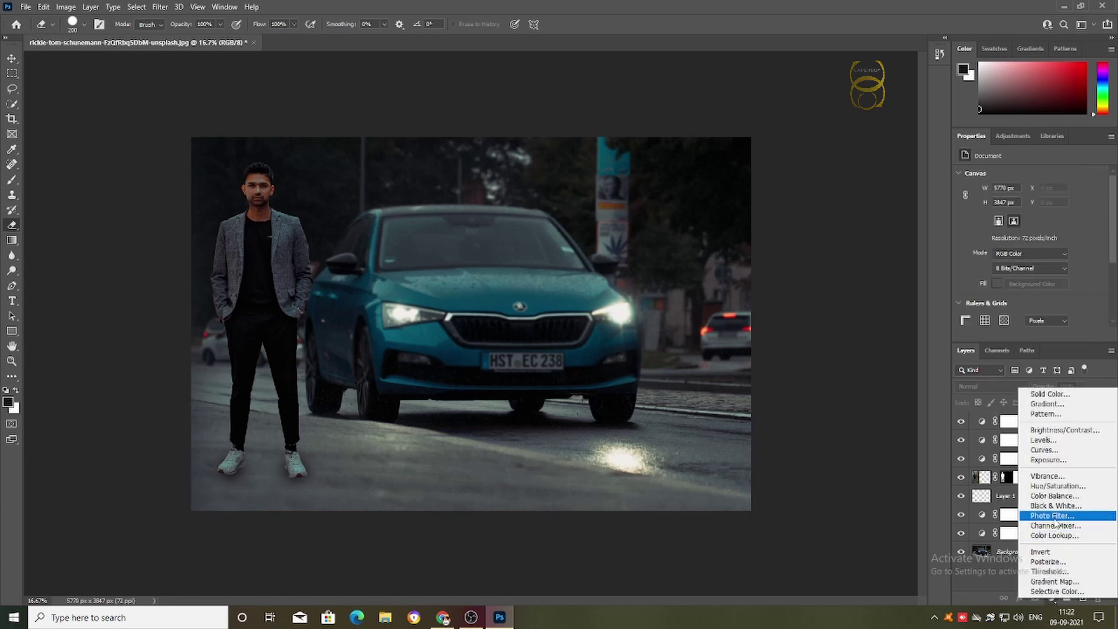
click(1044, 450)
drag(1033, 269, 1030, 271)
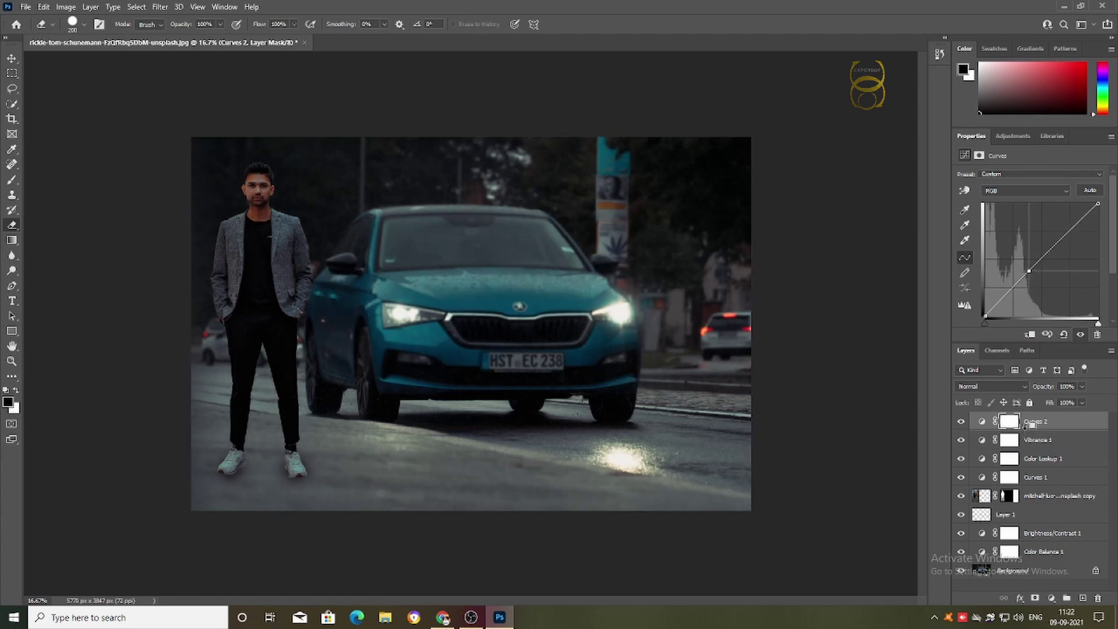
key(ctrl+shift+alt+e)
click(160, 6)
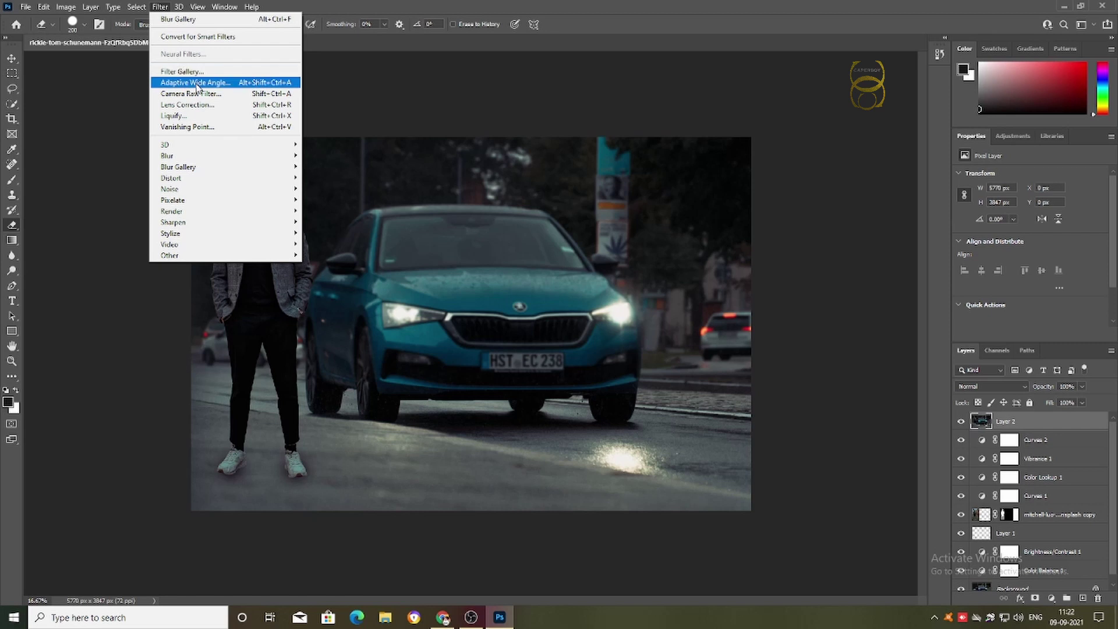
Apply Camera Raw with added texture, clarity and vibrance, keeping the temperature neutral
click(201, 95)
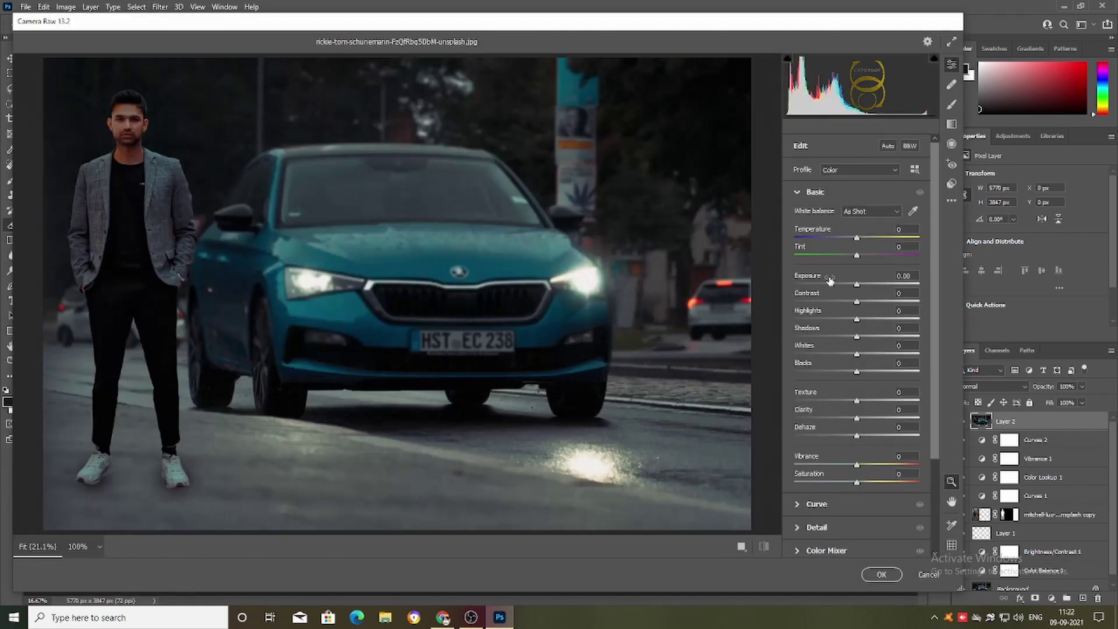
mouse_move(857, 419)
mouse_down()
mouse_move(868, 373)
mouse_move(865, 336)
mouse_move(850, 320)
mouse_move(859, 287)
mouse_up()
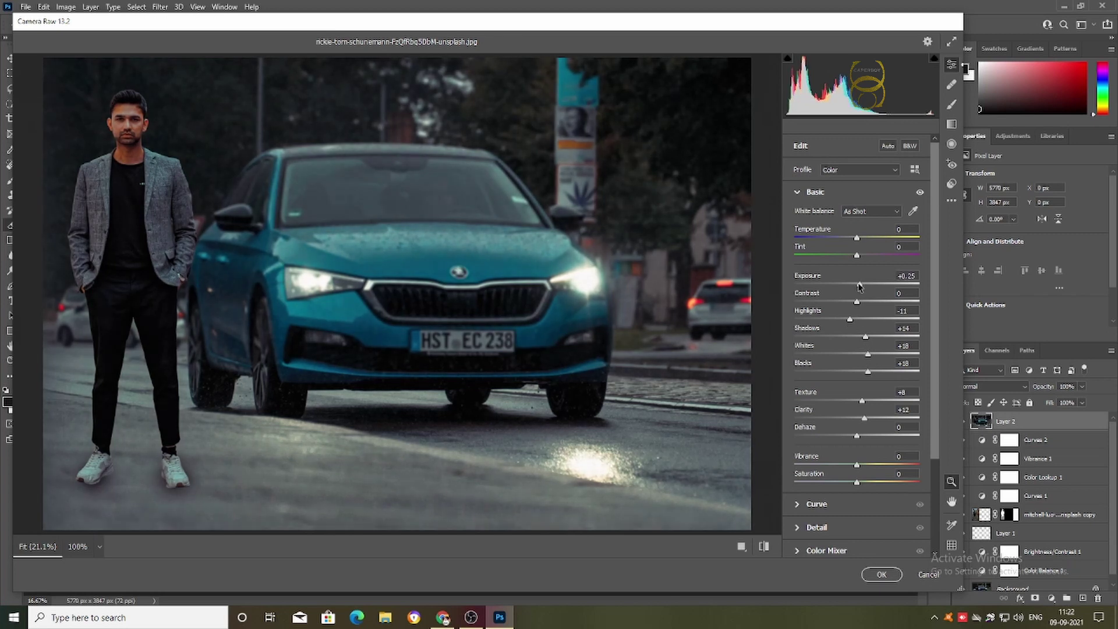
drag(857, 238, 858, 238)
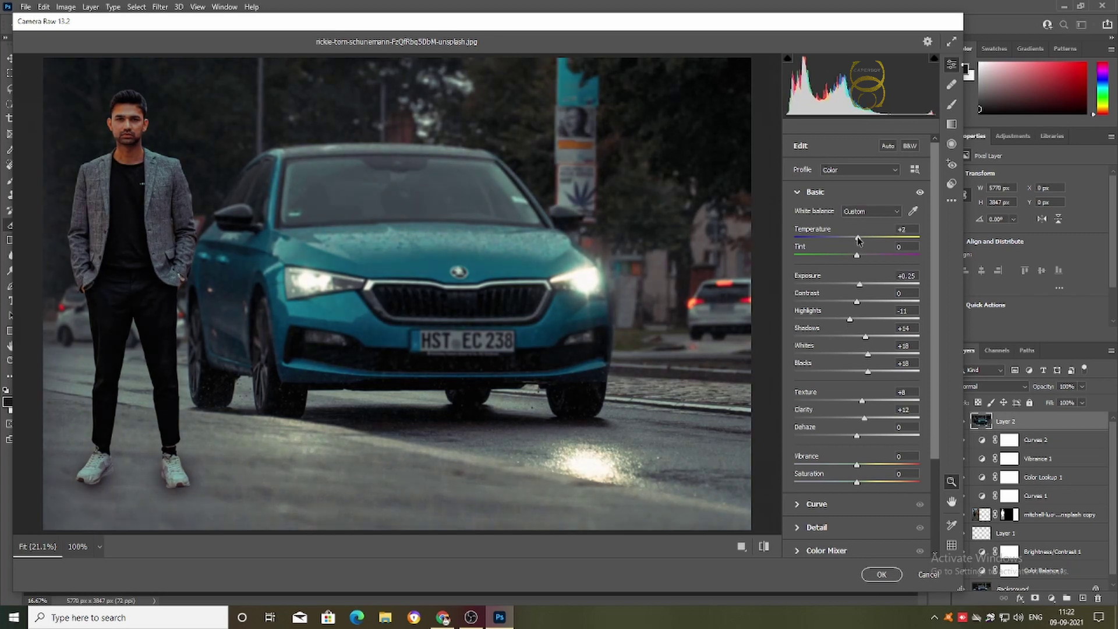
double_click(858, 238)
drag(857, 464, 854, 482)
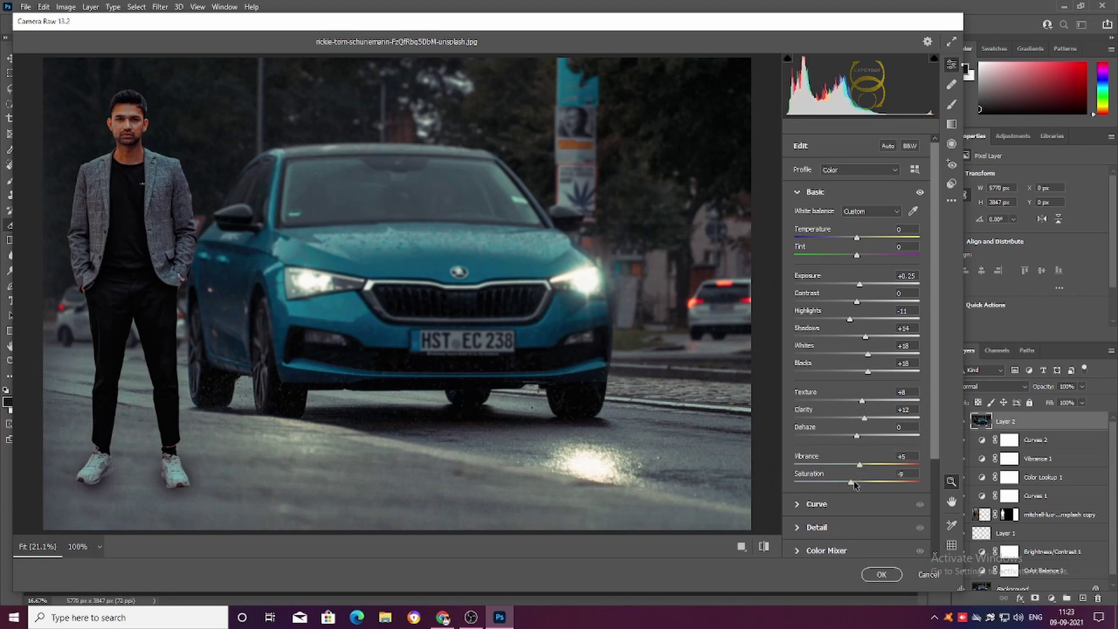
click(882, 574)
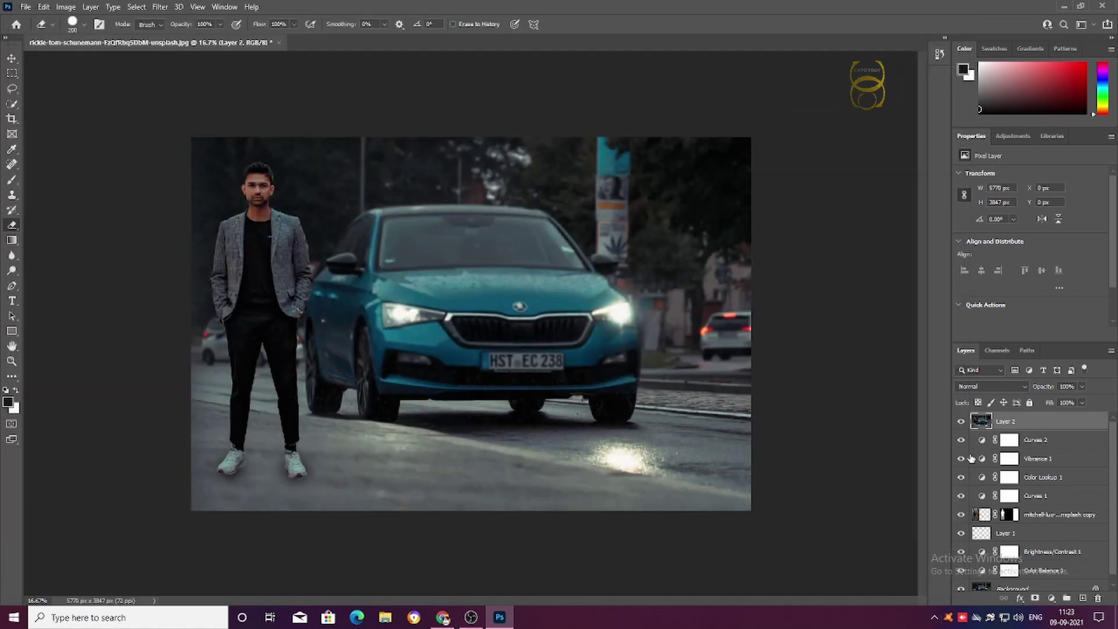
Group the layers from Curves 2 down to Color Balance 1 into Group 1
ctrl+click(1010, 442)
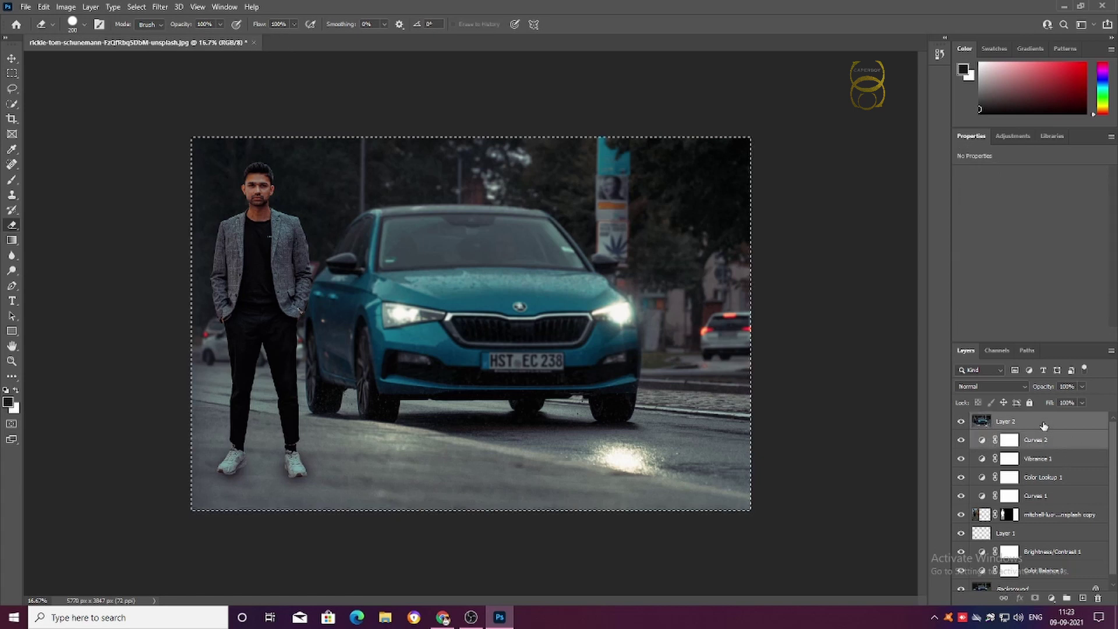
click(1048, 443)
shift+click(1050, 458)
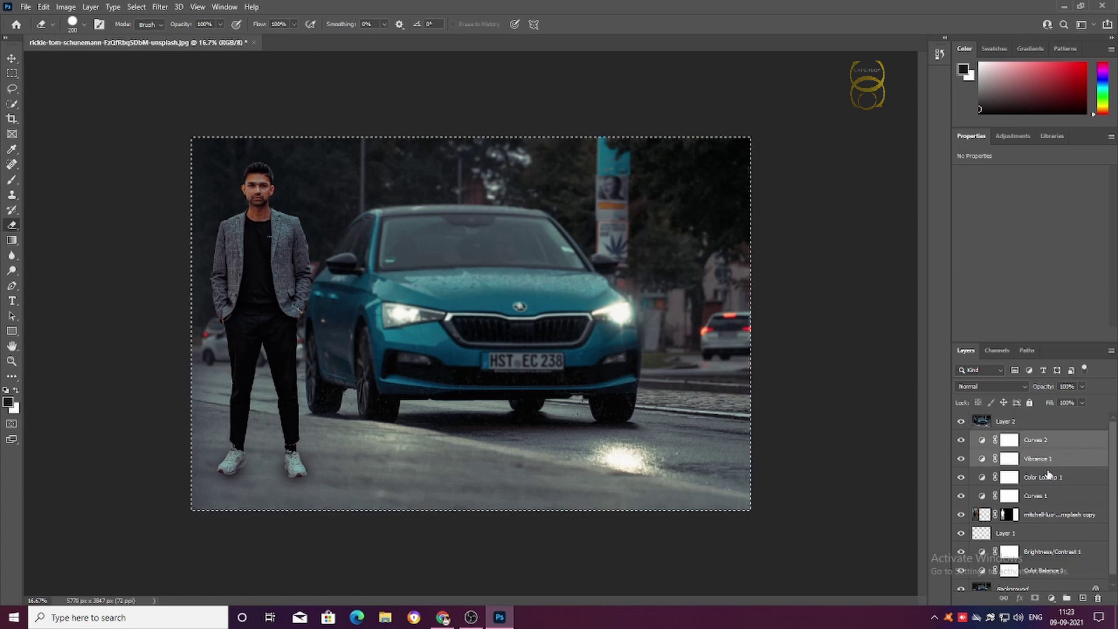
shift+click(1051, 495)
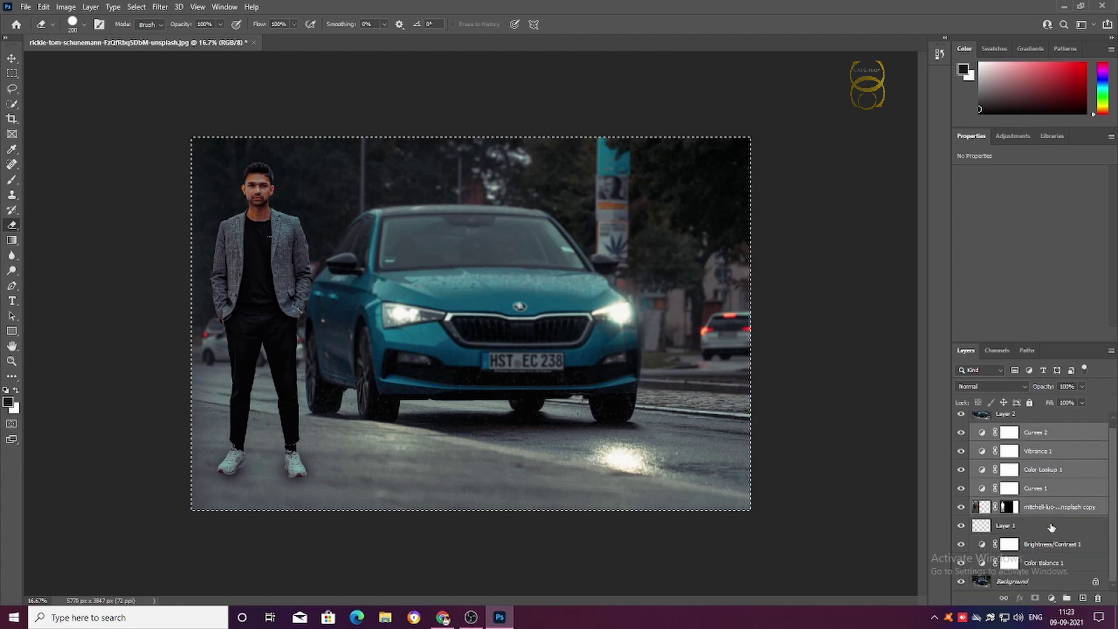
shift+click(1052, 527)
shift+click(1048, 564)
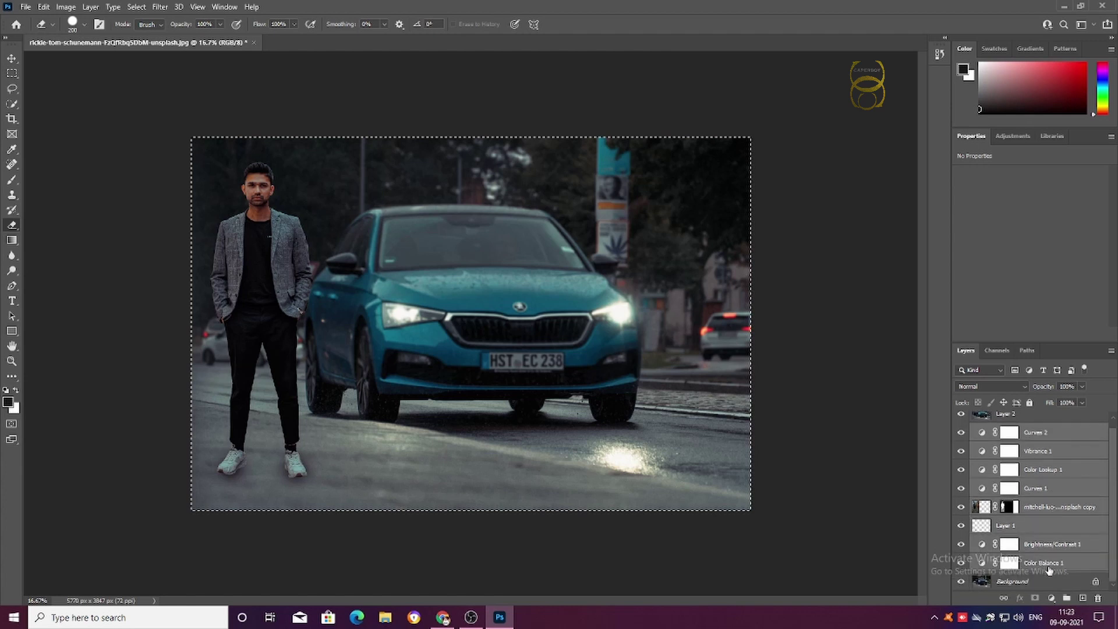
key(g)
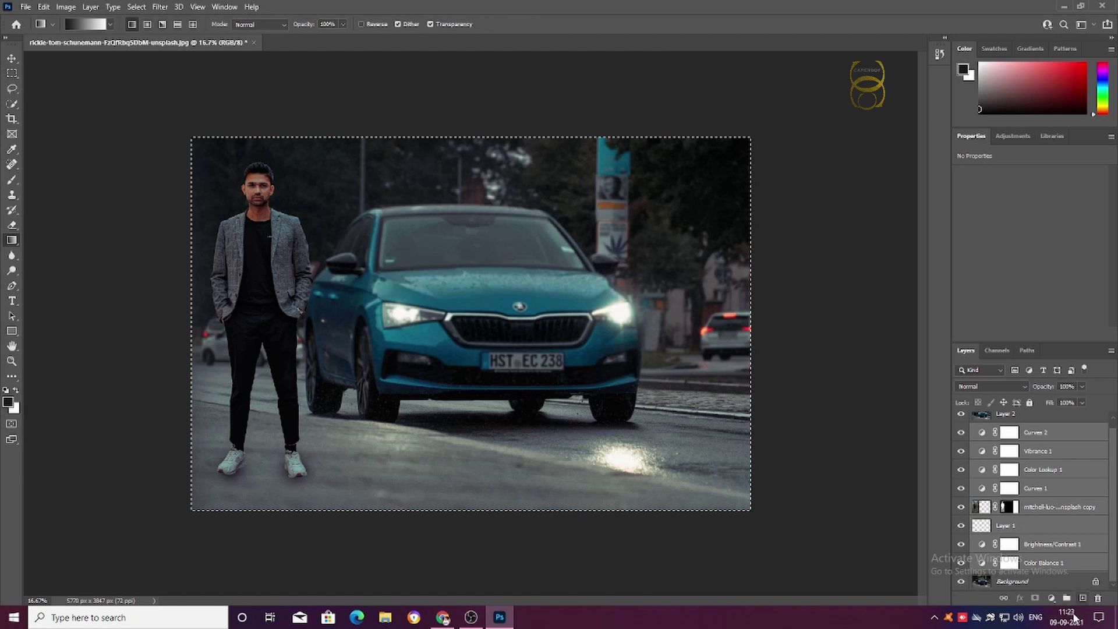
drag(1029, 532, 1071, 599)
Toggle Group 1 and the Camera Raw-finished layer to compare before and after, leaving both visible
click(962, 437)
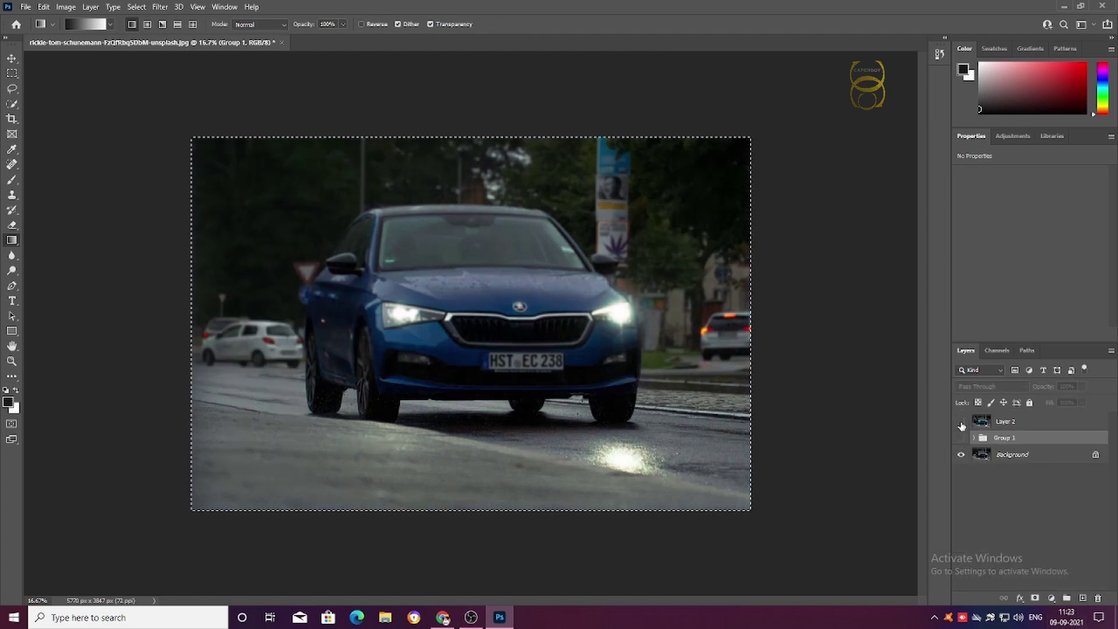
key(ctrl+d)
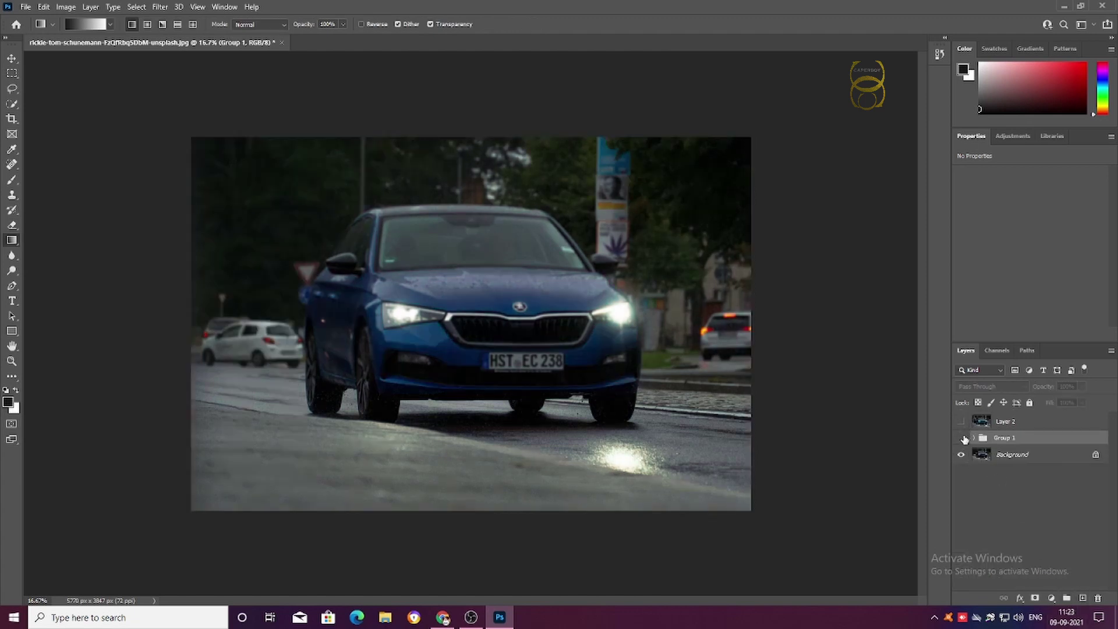
click(964, 440)
click(962, 438)
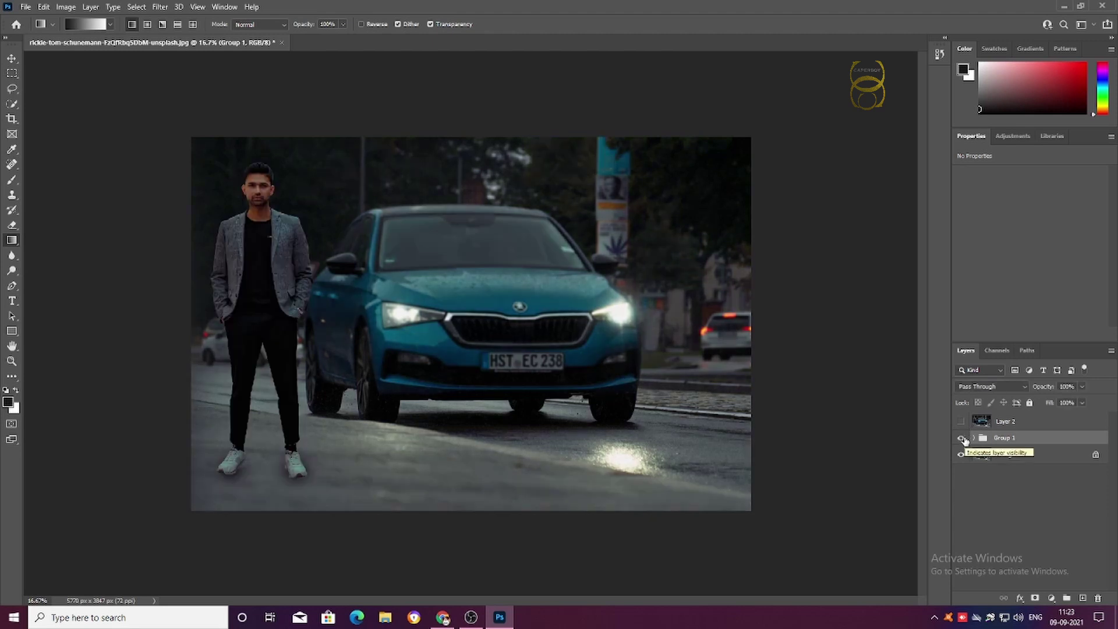
click(962, 421)
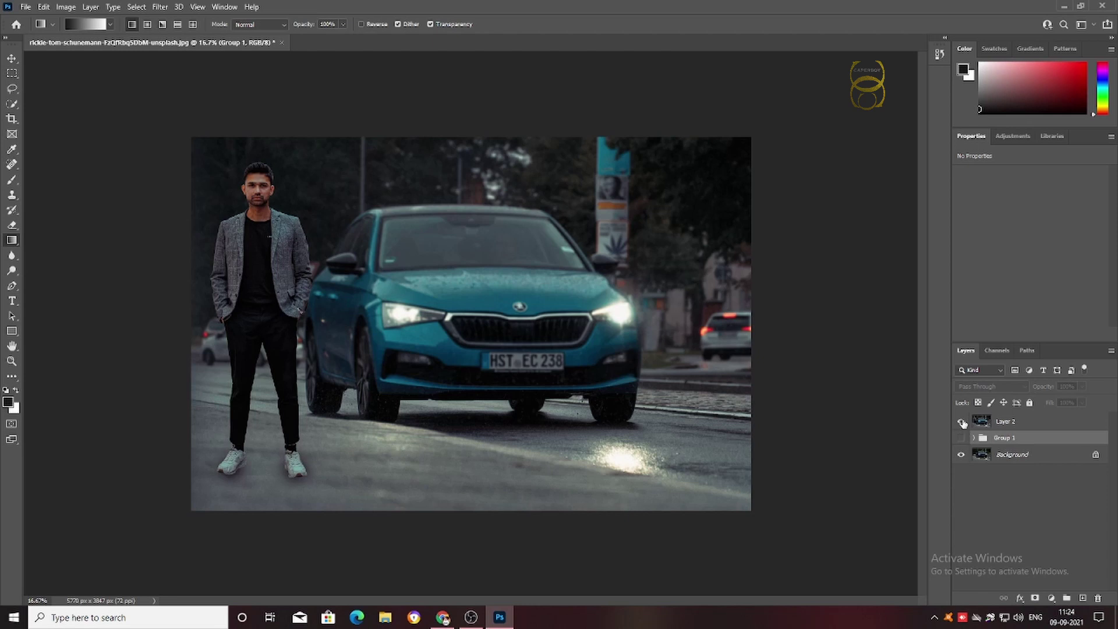
click(962, 421)
click(962, 421)
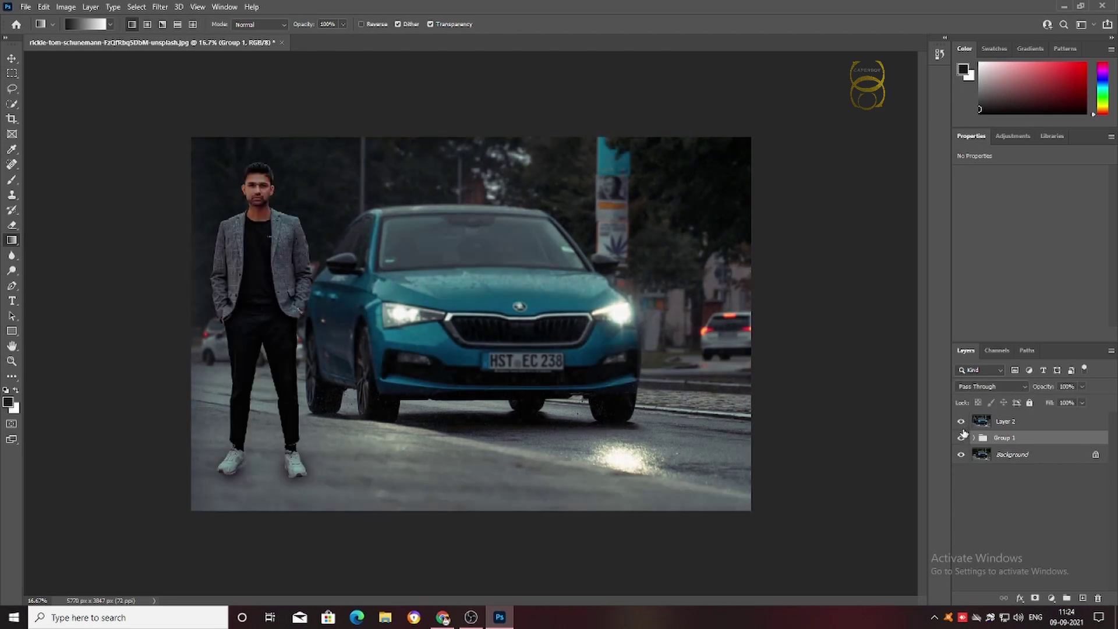
click(26, 6)
mouse_move(40, 177)
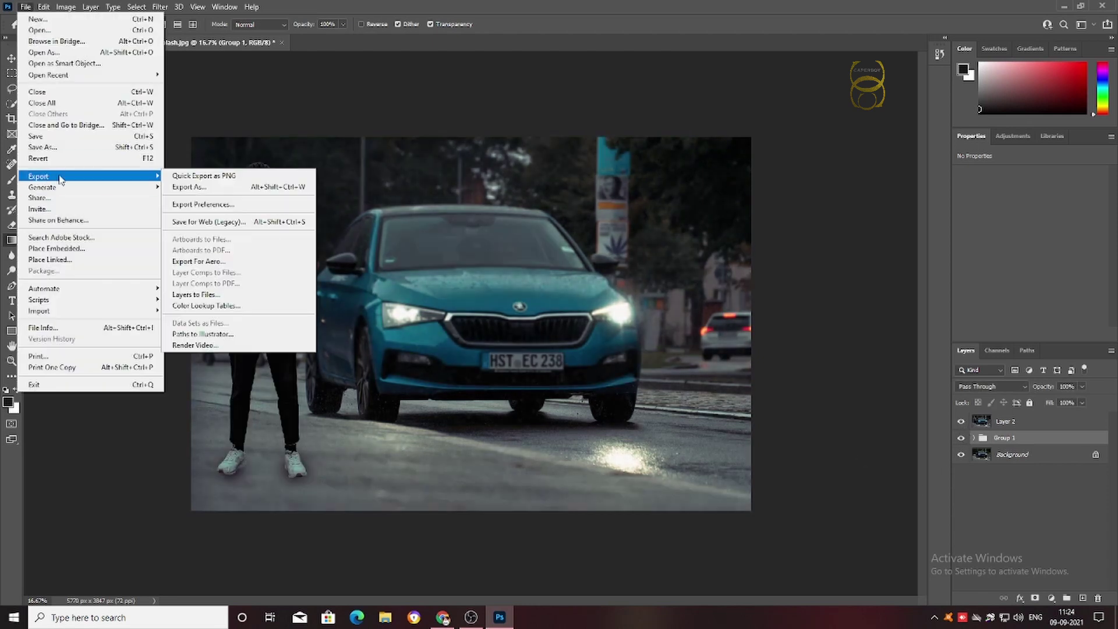
Export the composite as a full-size 5770×3847 JPG at 100% quality to New Volume (G:)
click(189, 186)
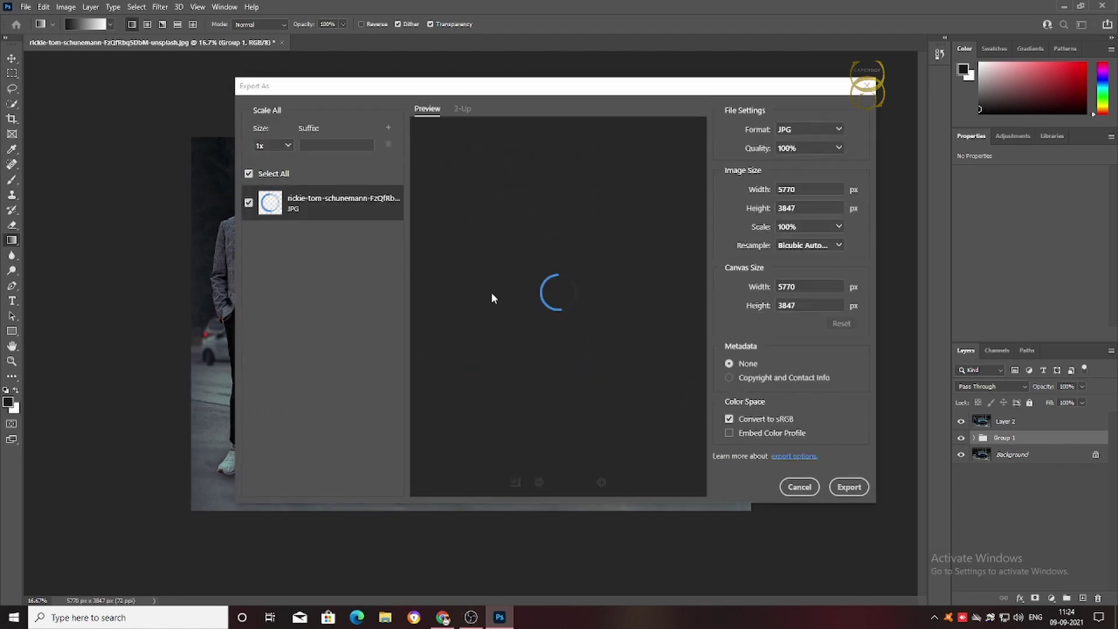
click(847, 487)
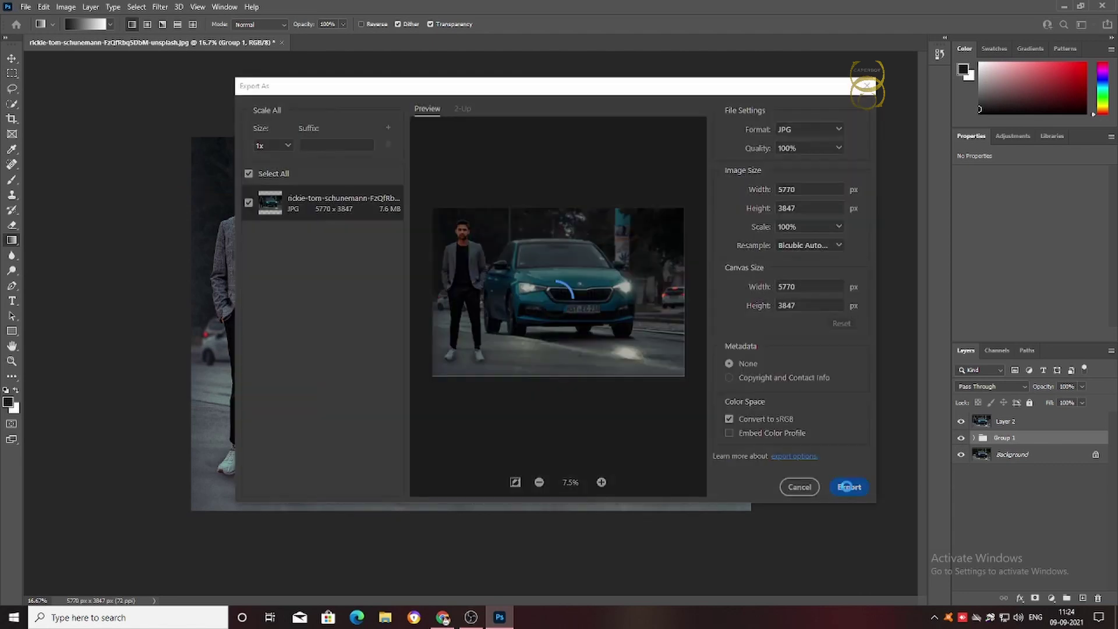
click(460, 295)
key(Escape)
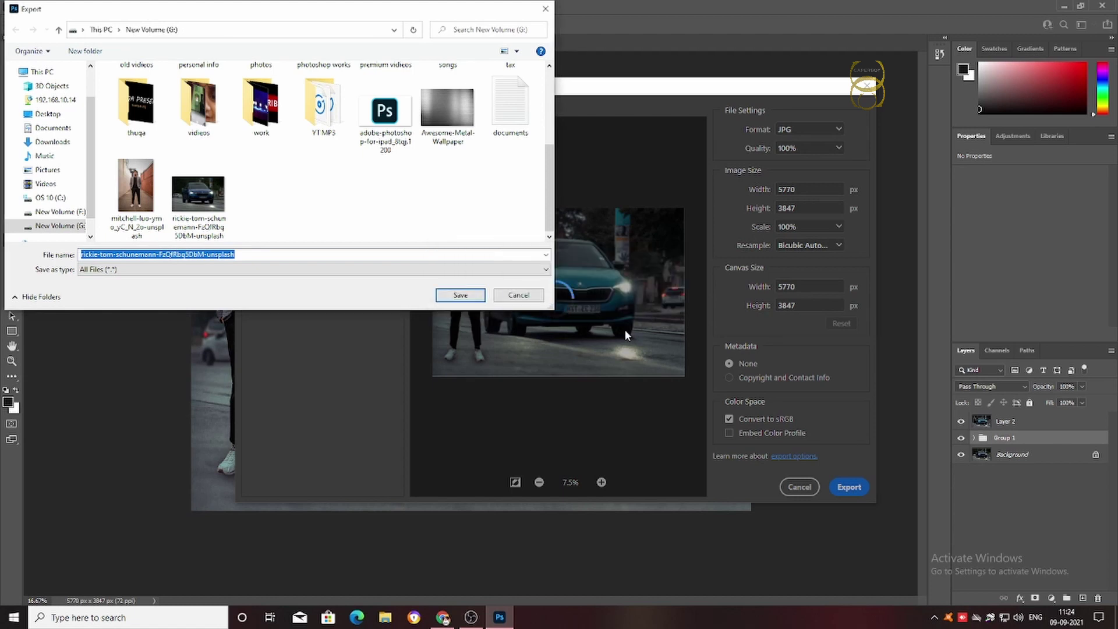
double_click(230, 255)
click(238, 254)
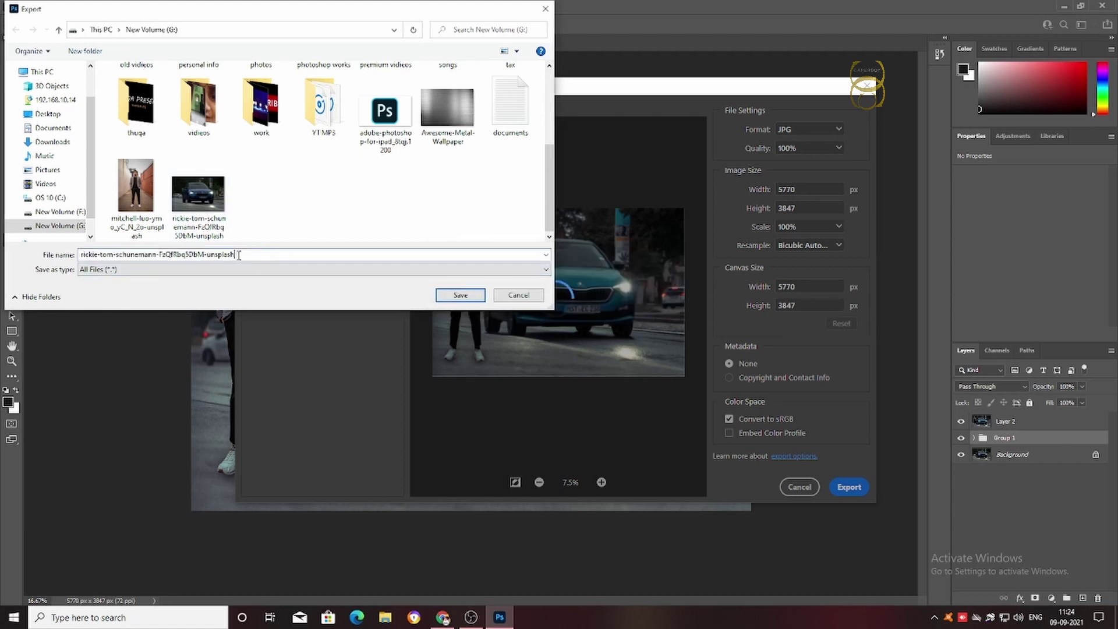
text(new)
click(469, 295)
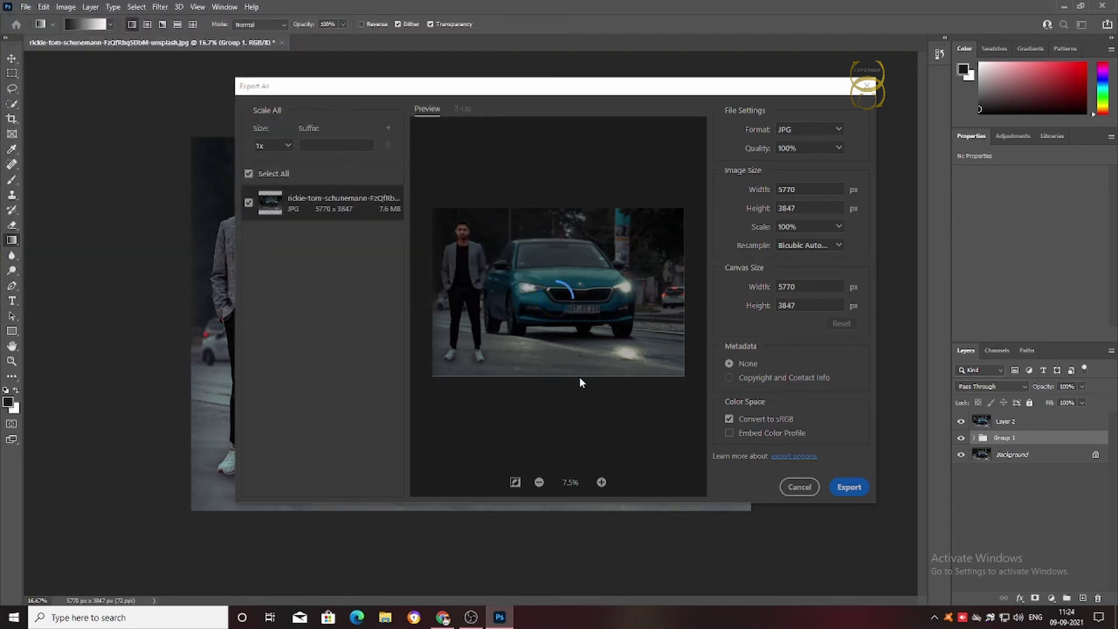